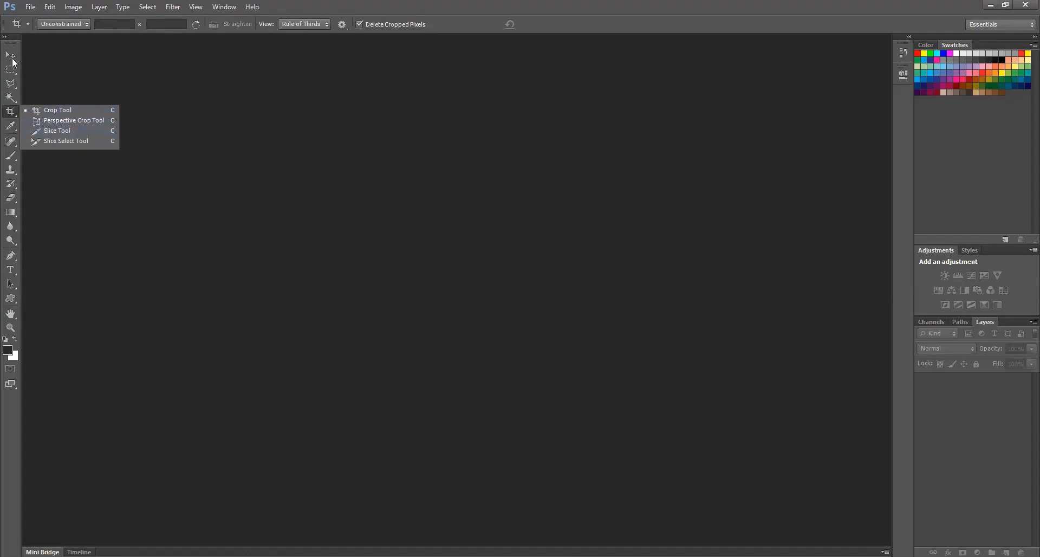
key("v")
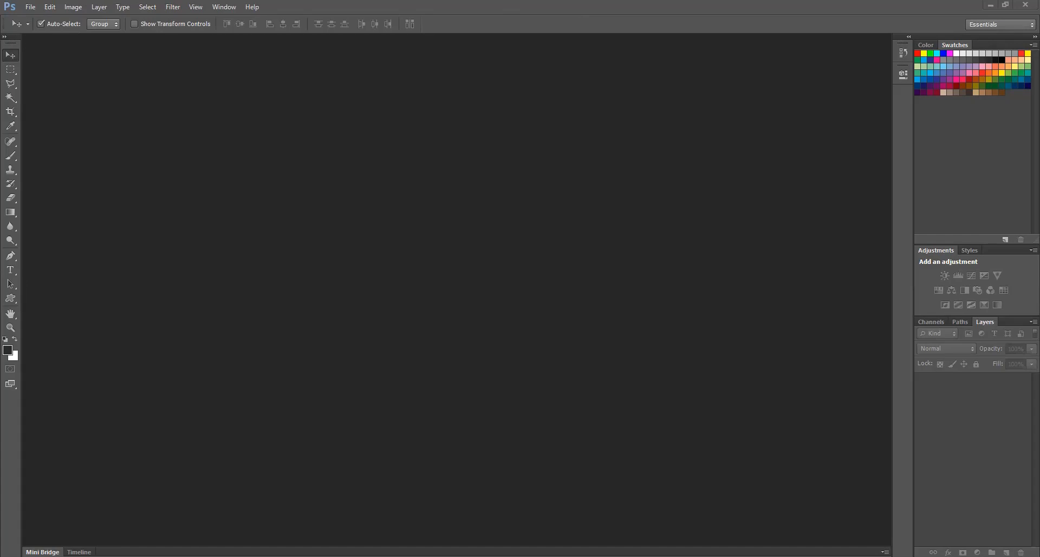
left_click(11, 70)
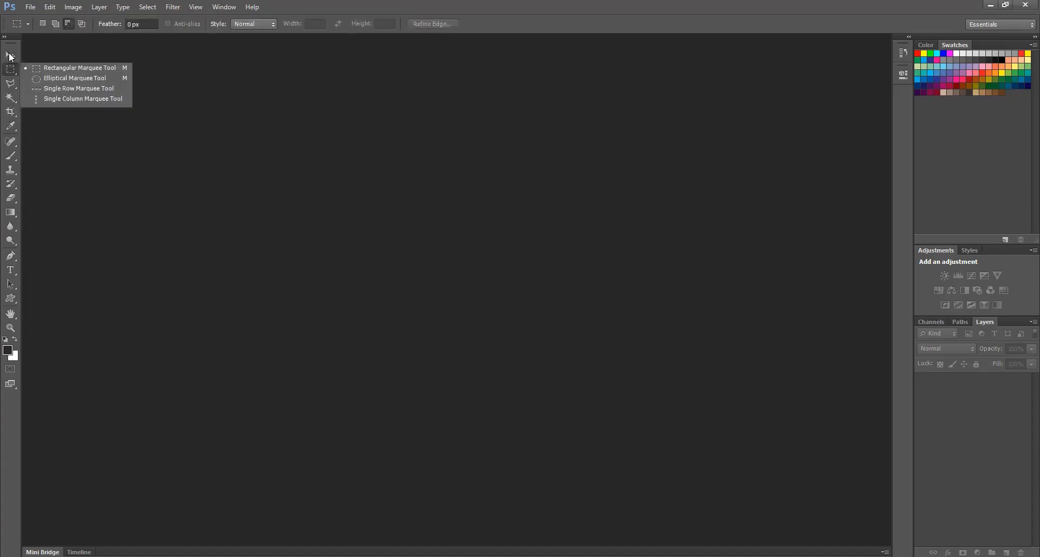
left_click(10, 56)
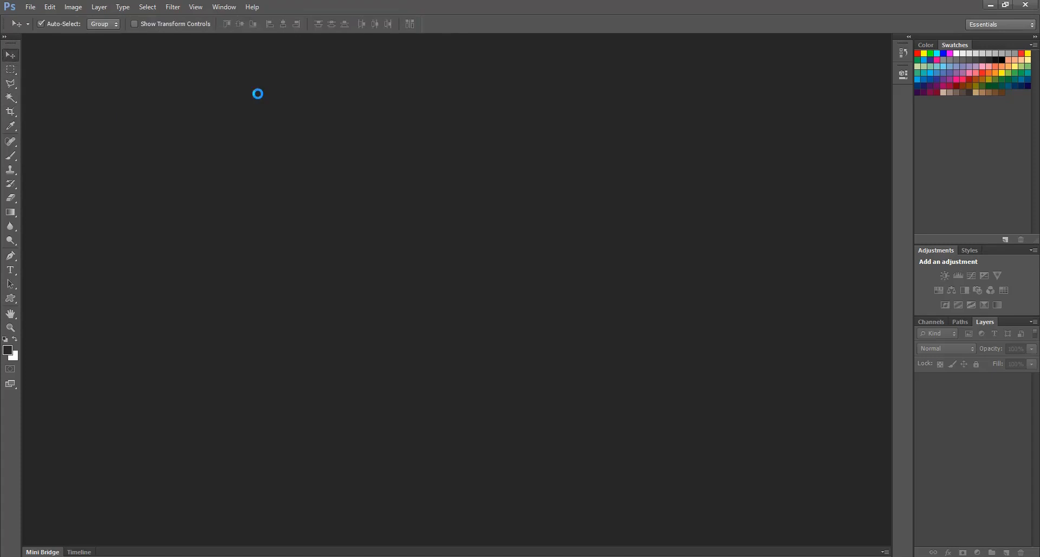
Open the photo of bare trees and standing stones at sunset from the "pexer photos" folder
key("ctrl+o")
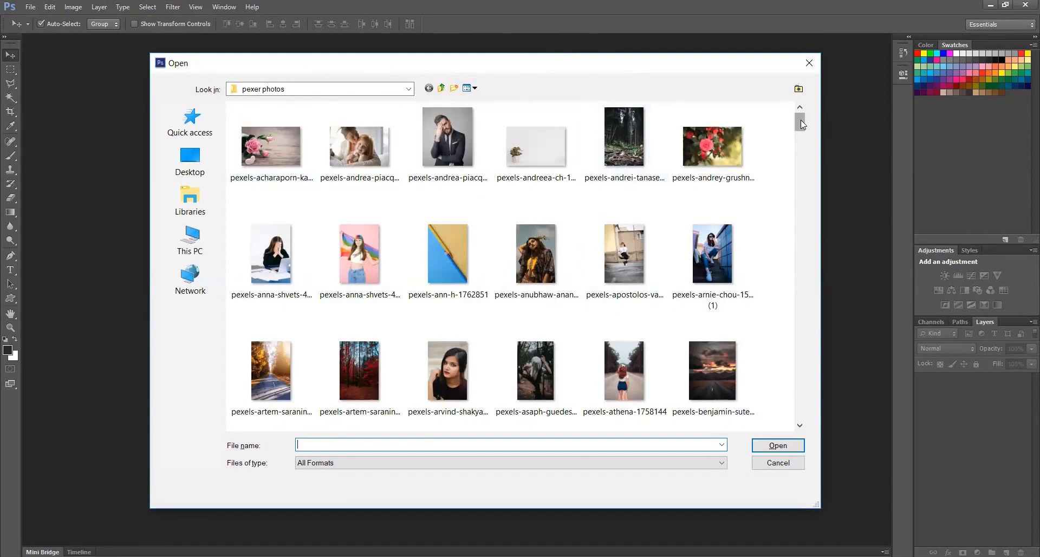
mouse_move(800, 124)
left_mouse_down()
mouse_move(799, 259)
mouse_move(799, 124)
left_mouse_up()
scroll(775, 127, "down", 1)
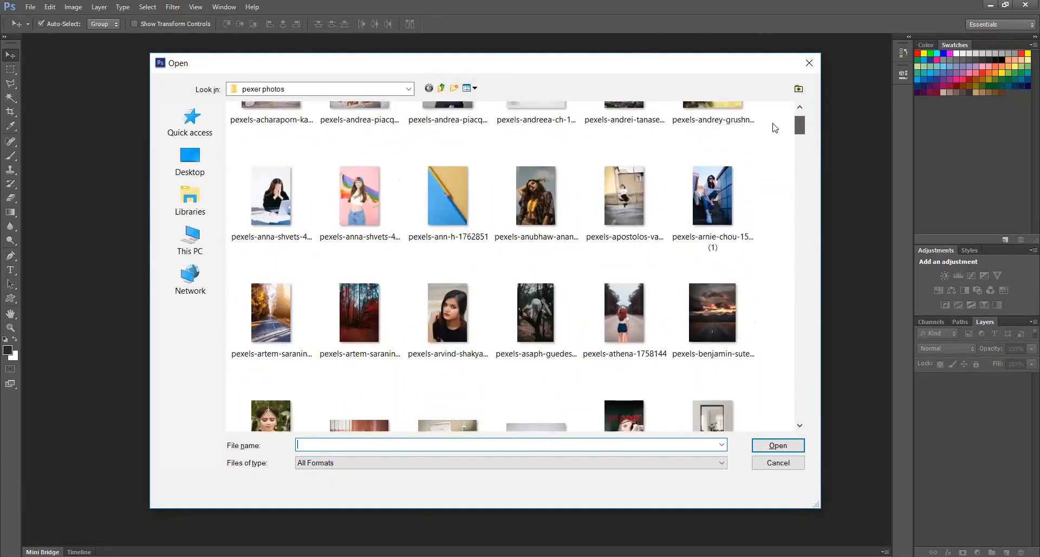
scroll(775, 128, "down", 3)
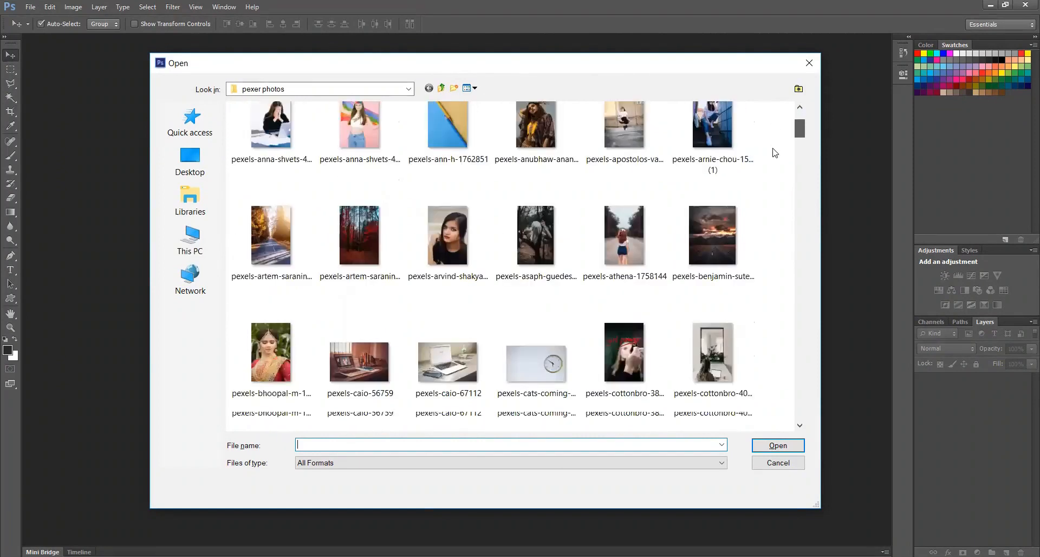
scroll(775, 153, "down", 10)
scroll(775, 181, "down", 18)
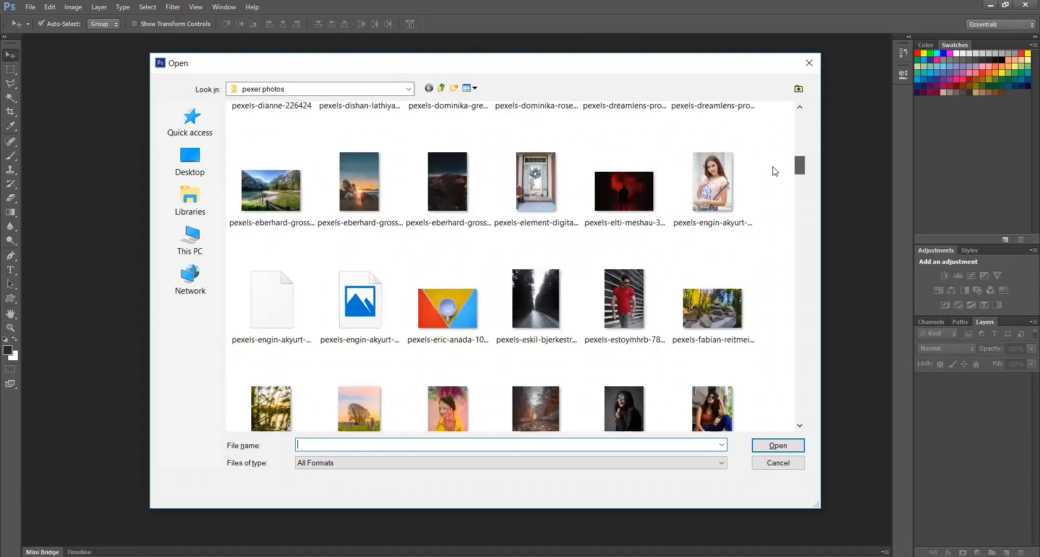
left_click(364, 180)
key("Return")
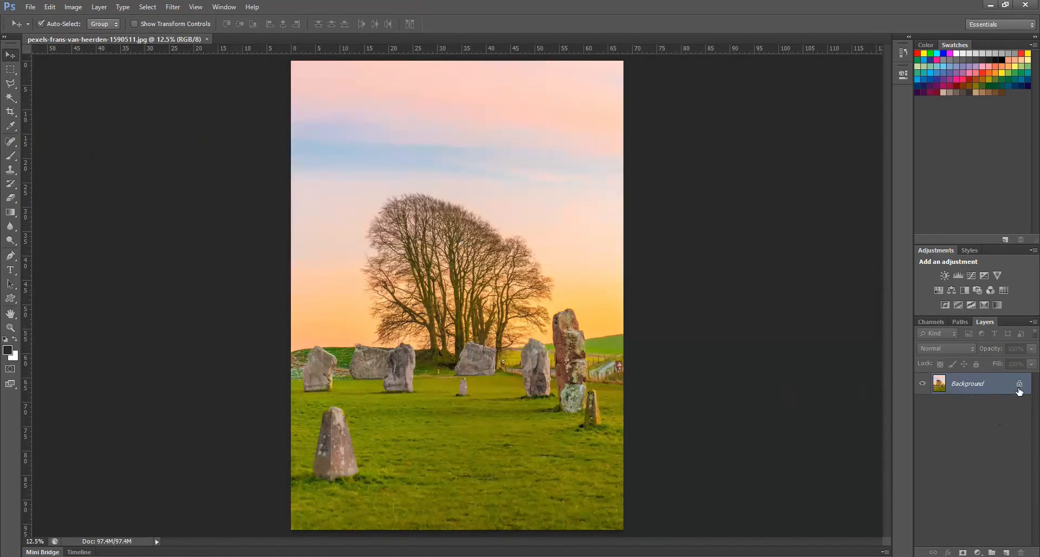
Convert the locked Background into an editable layer named Layer 0
double_click(998, 386)
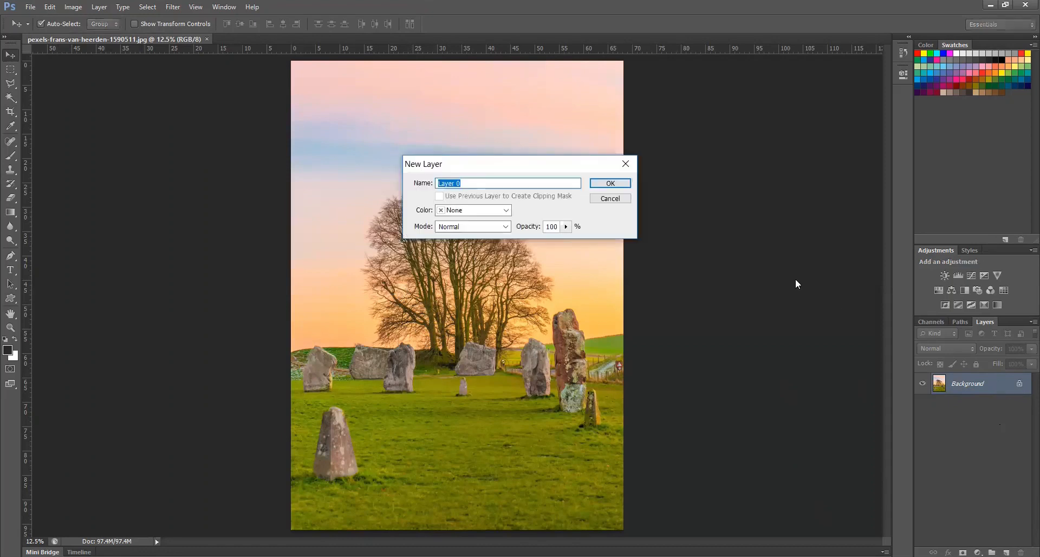
left_click(611, 183)
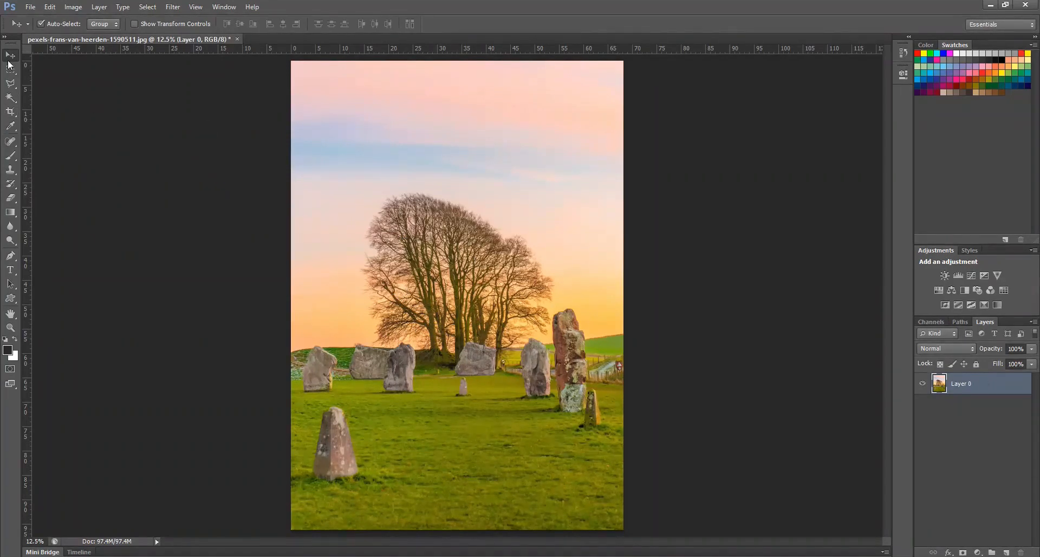
Try cropping the photo to the trees and nearby stones by pulling in the crop box corners, and undo the crop
left_click(9, 112)
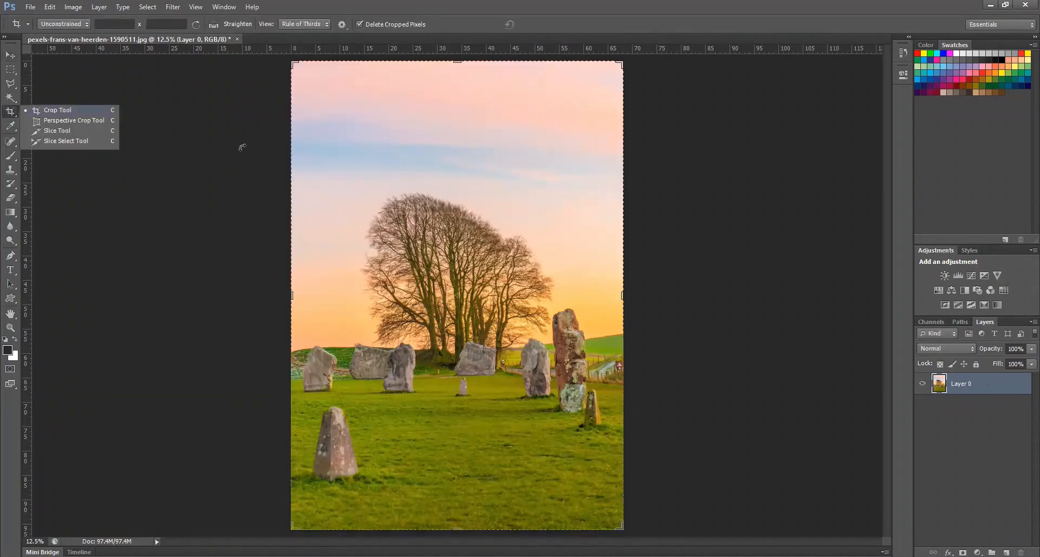
left_click(296, 64)
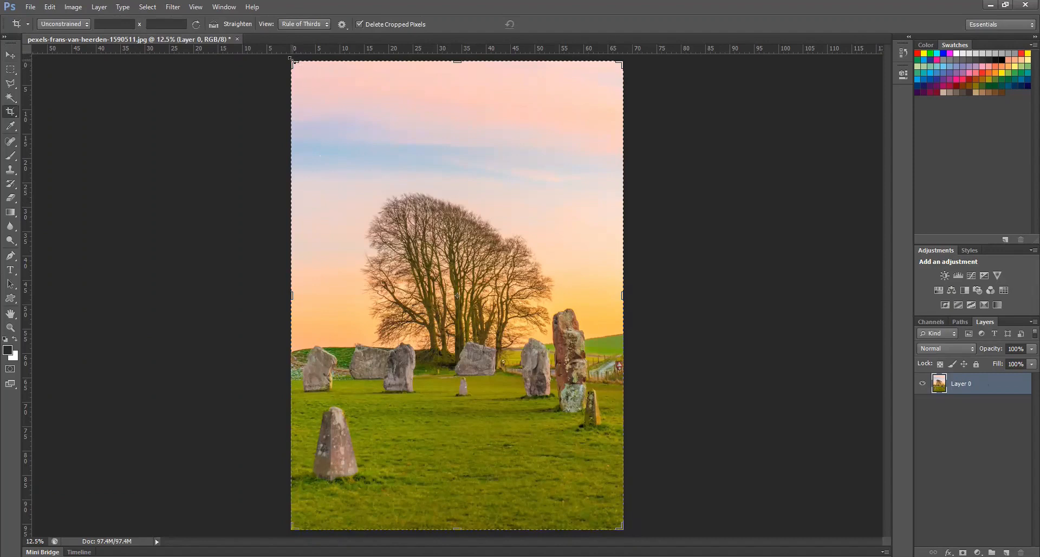
left_click_drag(292, 62, 307, 91)
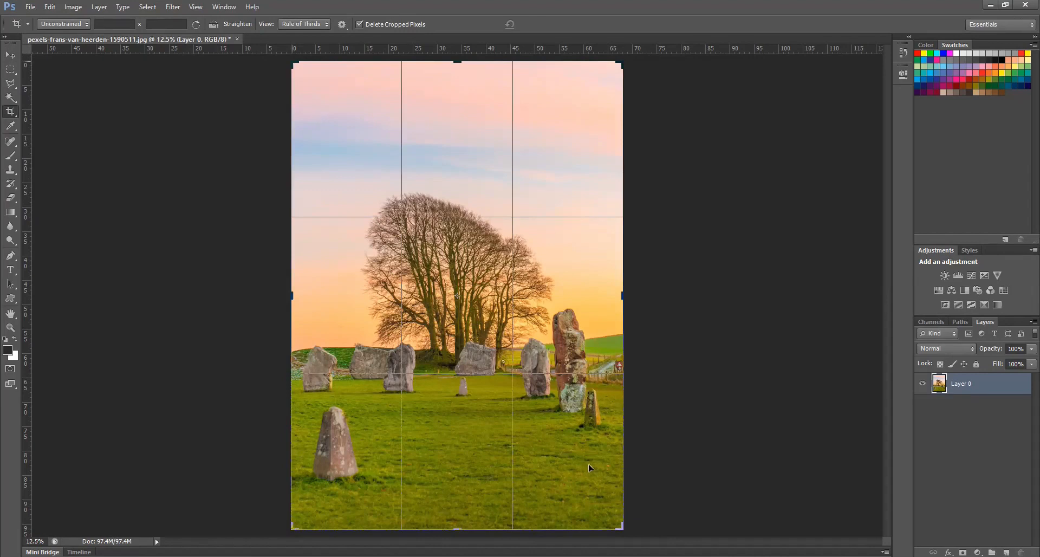
left_click_drag(589, 467, 565, 418)
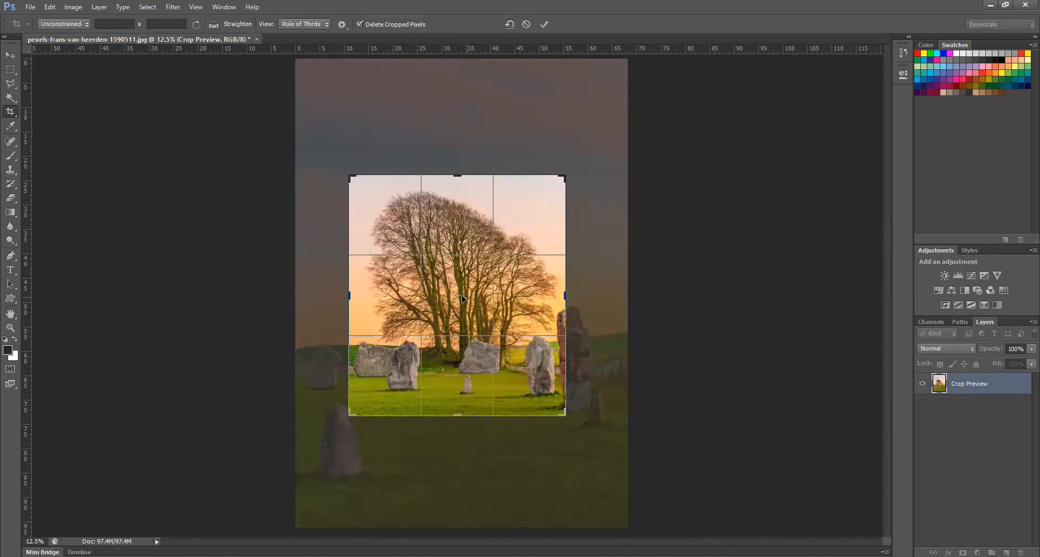
left_click_drag(462, 297, 456, 296)
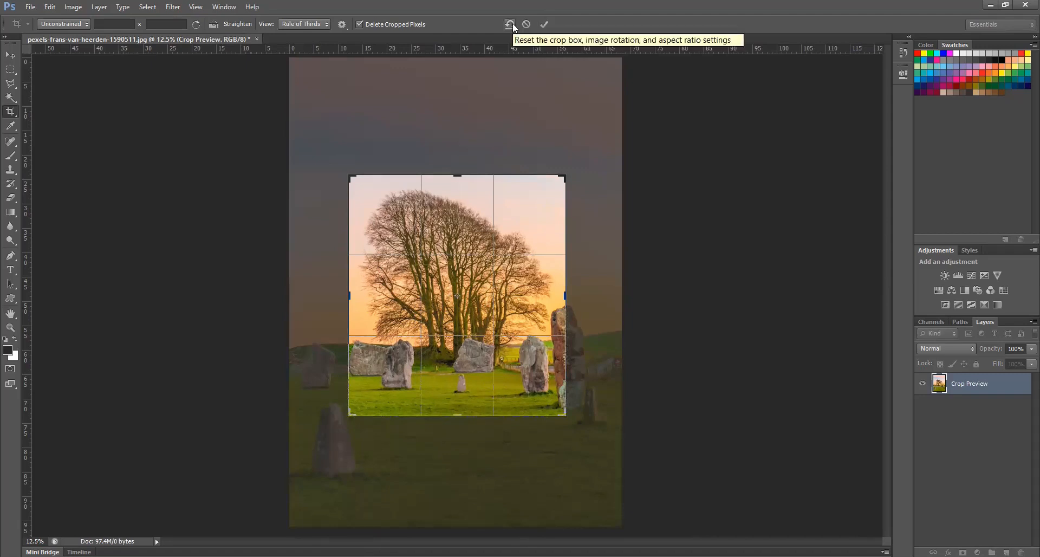
left_click(544, 25)
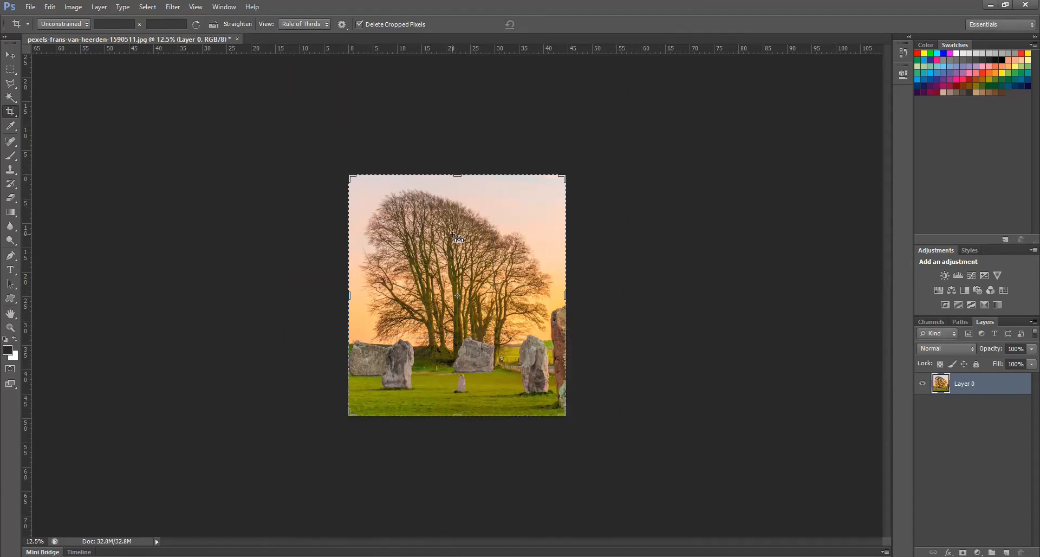
key("ctrl+z")
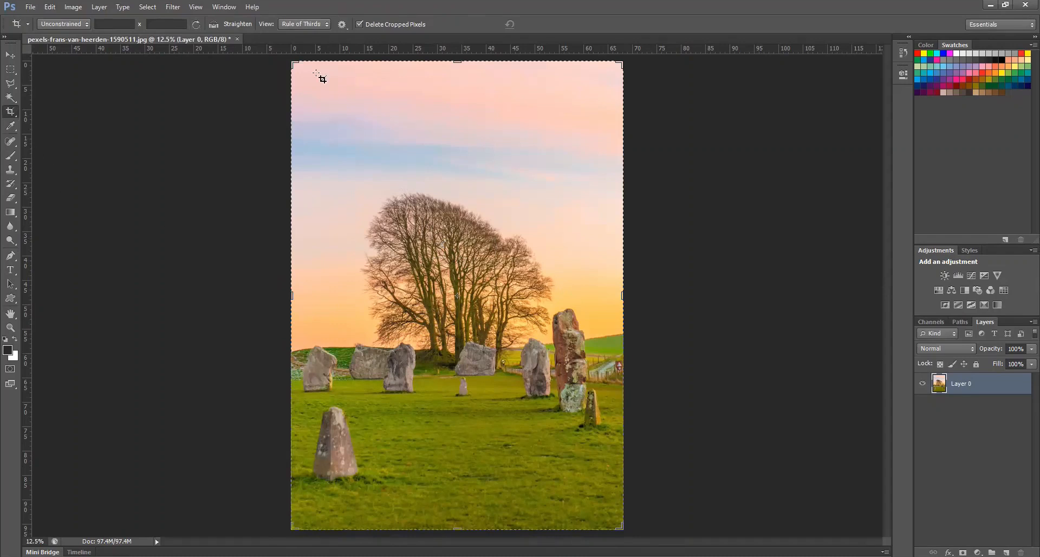
Try cropping the photo with a freshly drawn crop area around the trees, and undo that crop
right_click(11, 112)
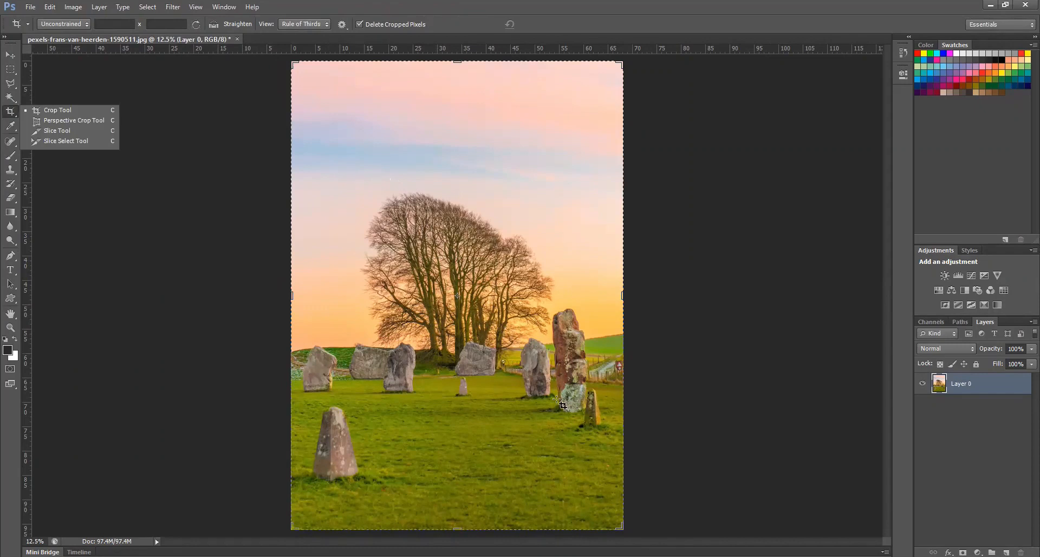
left_click_drag(343, 172, 551, 403)
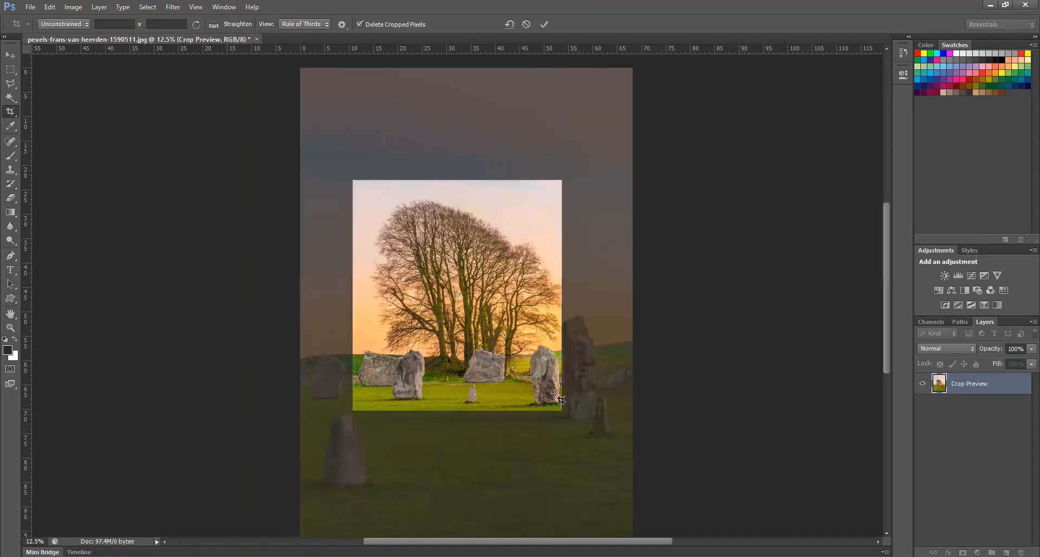
key("Return")
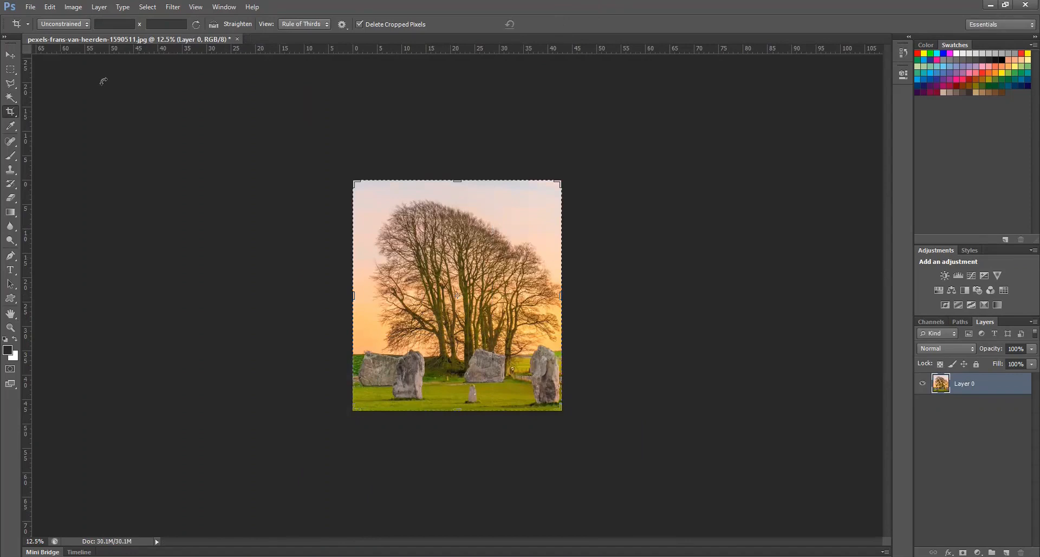
left_click(12, 54)
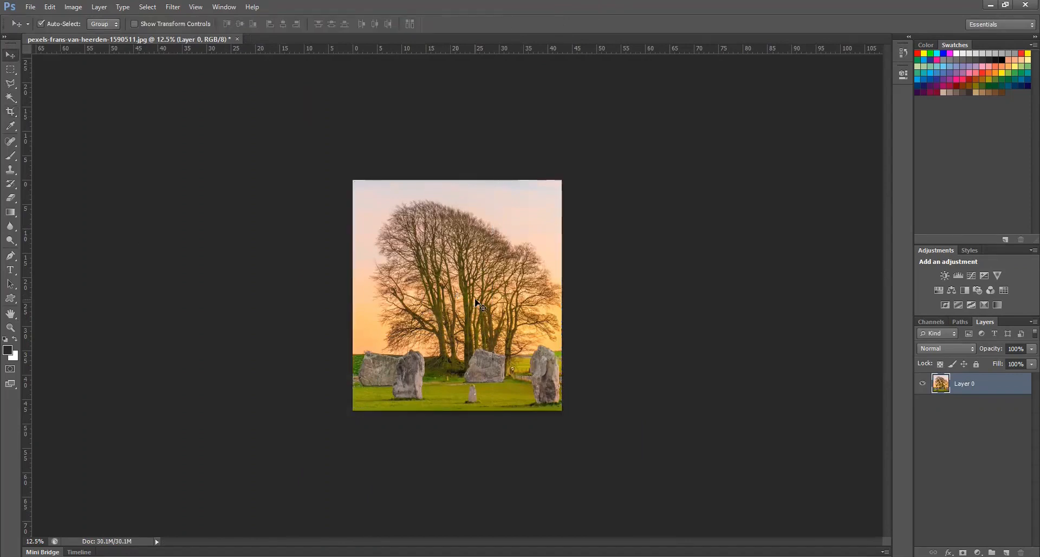
key("ctrl+z")
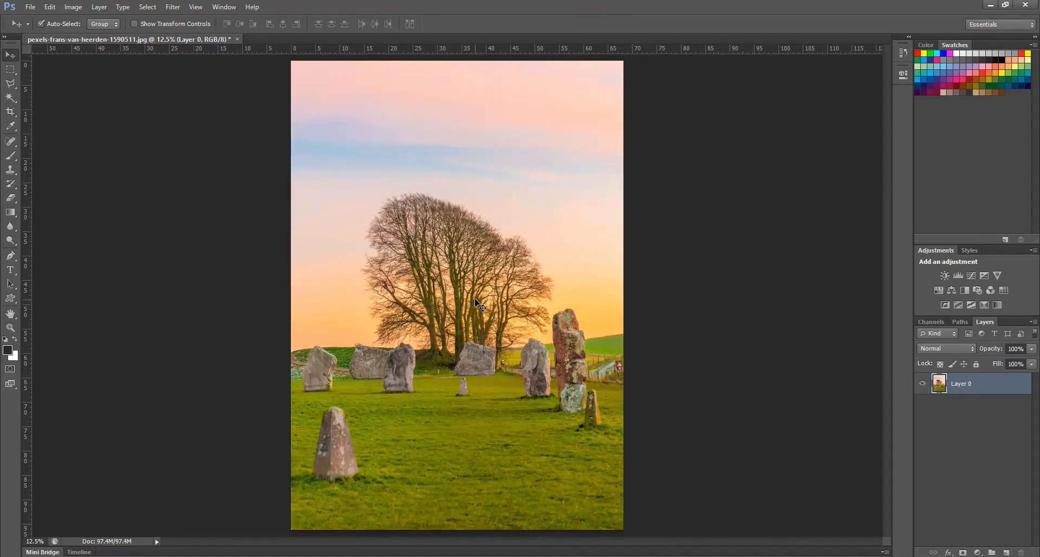
Try a 1 x 1 (Square) crop box at different sizes over the photo, and return the crop ratio to Unconstrained
left_click(9, 112)
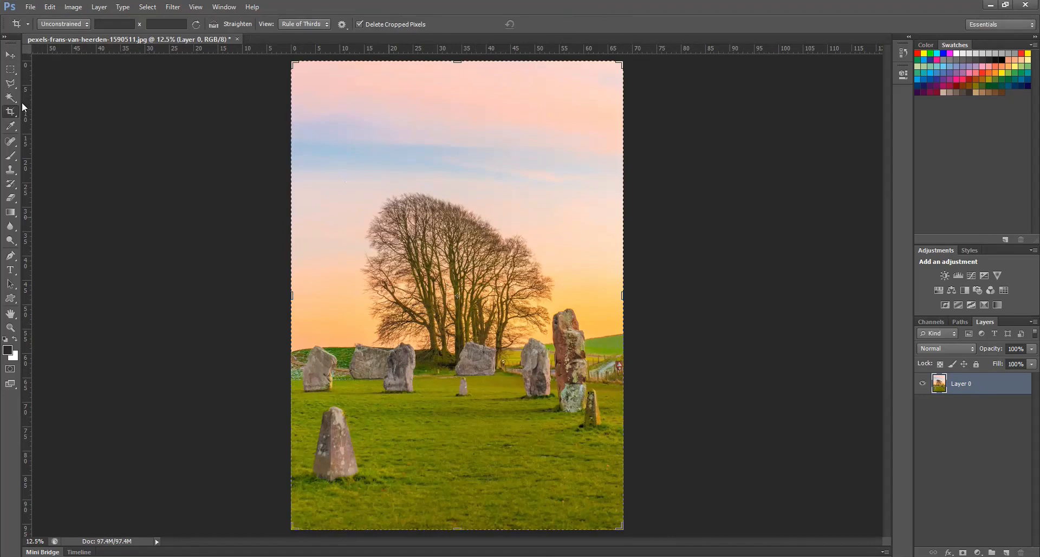
left_click(86, 24)
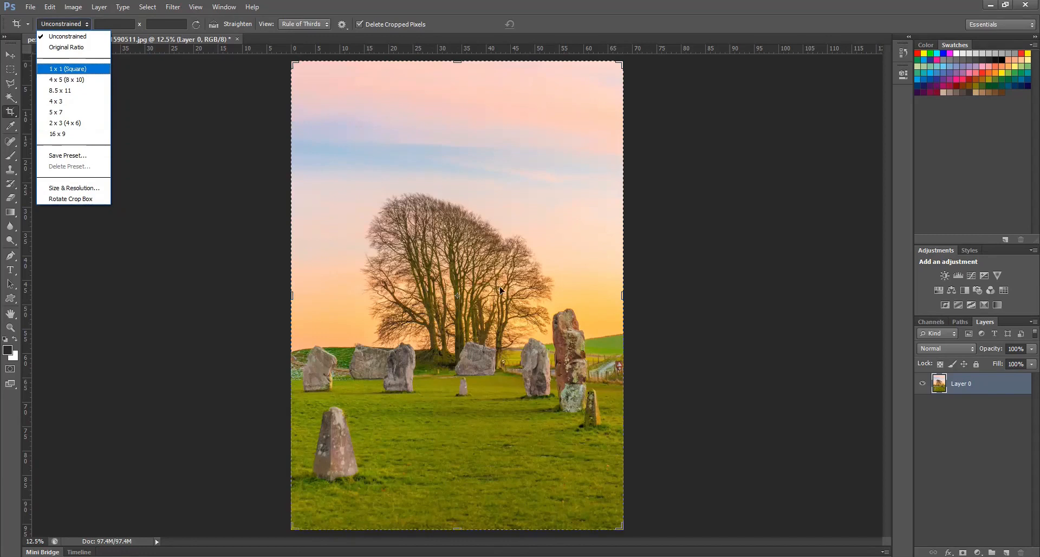
left_click(67, 68)
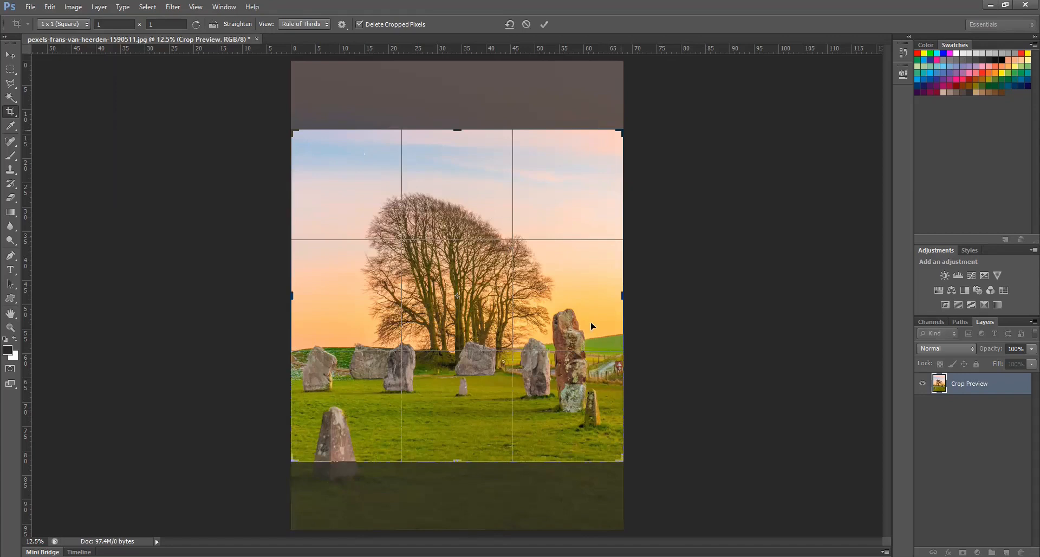
left_click_drag(621, 324, 598, 322)
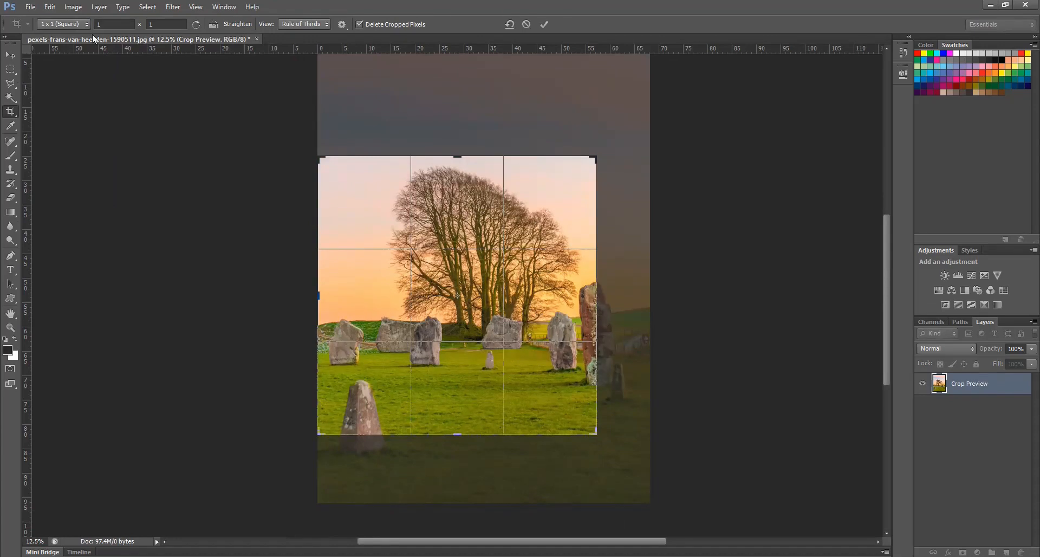
left_click(76, 24)
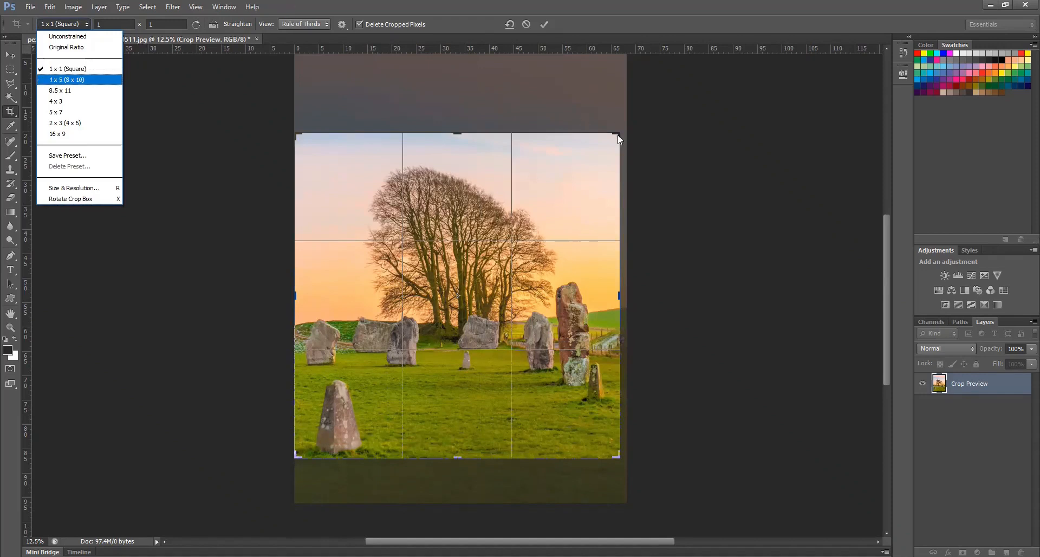
left_click(598, 167)
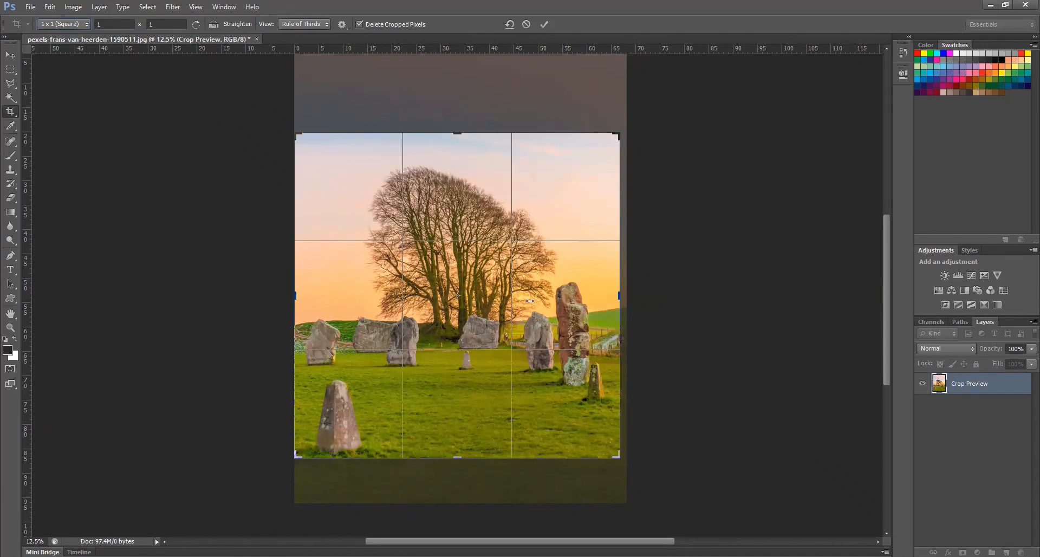
left_click_drag(619, 296, 530, 300)
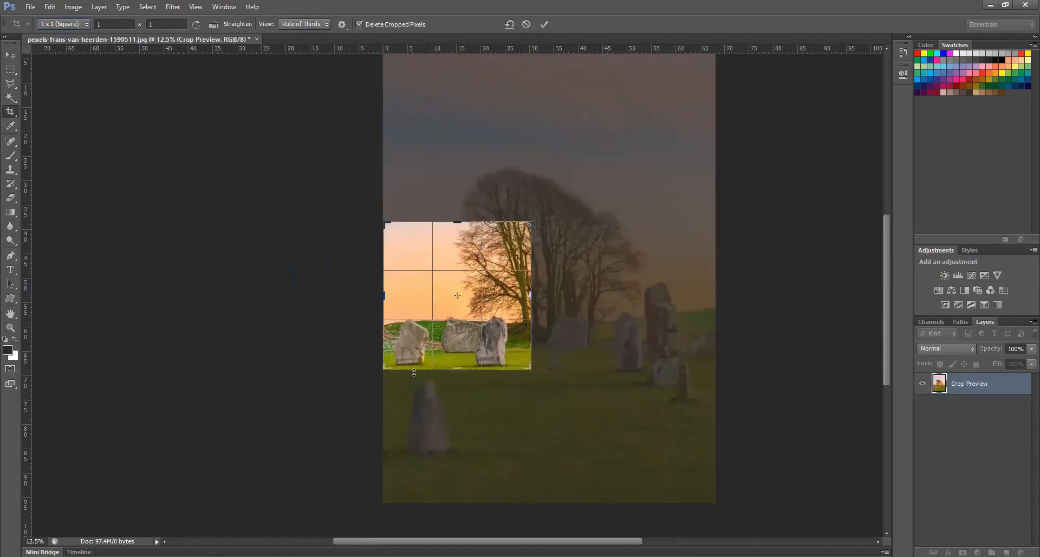
left_click(86, 24)
left_click(81, 34)
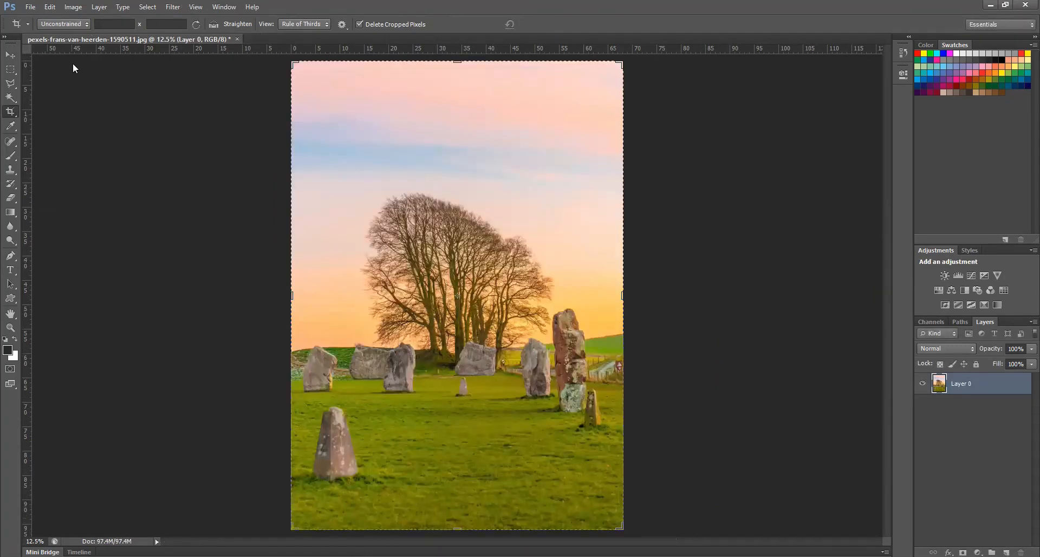
Set the crop ratio to 4 x 5 (8 x 10) and shrink the crop box around the trees and stones
left_click(62, 24)
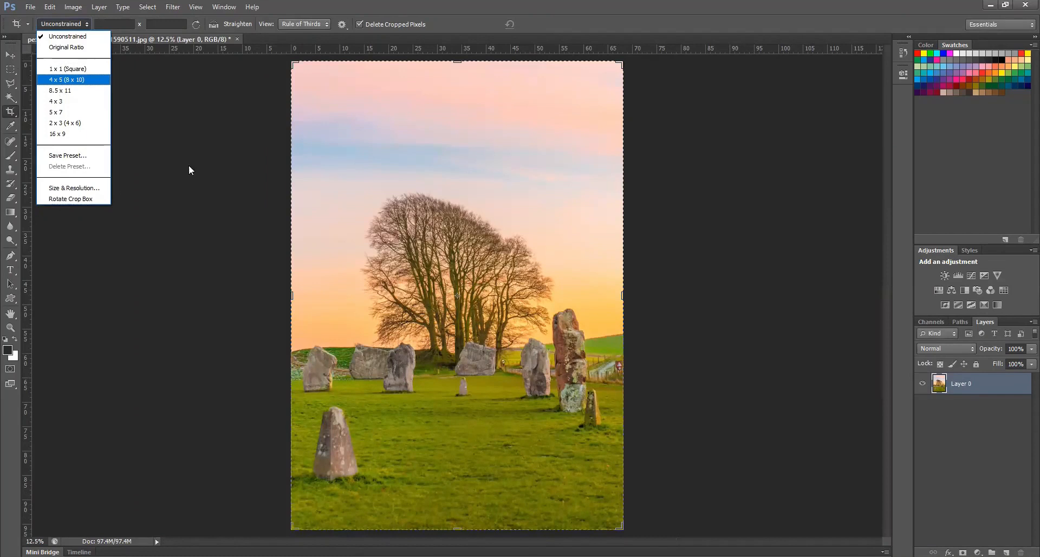
key("Return")
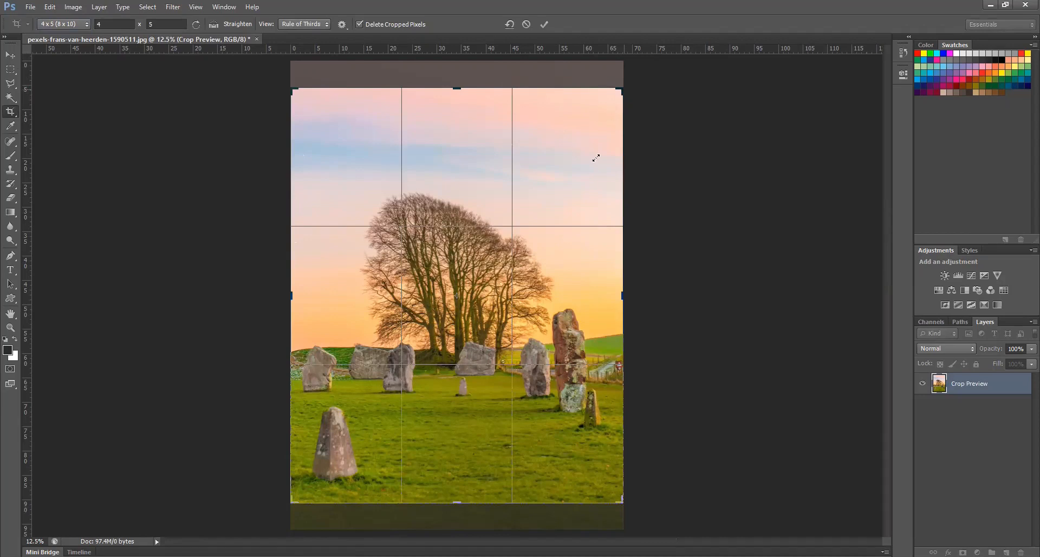
left_click_drag(621, 91, 596, 158)
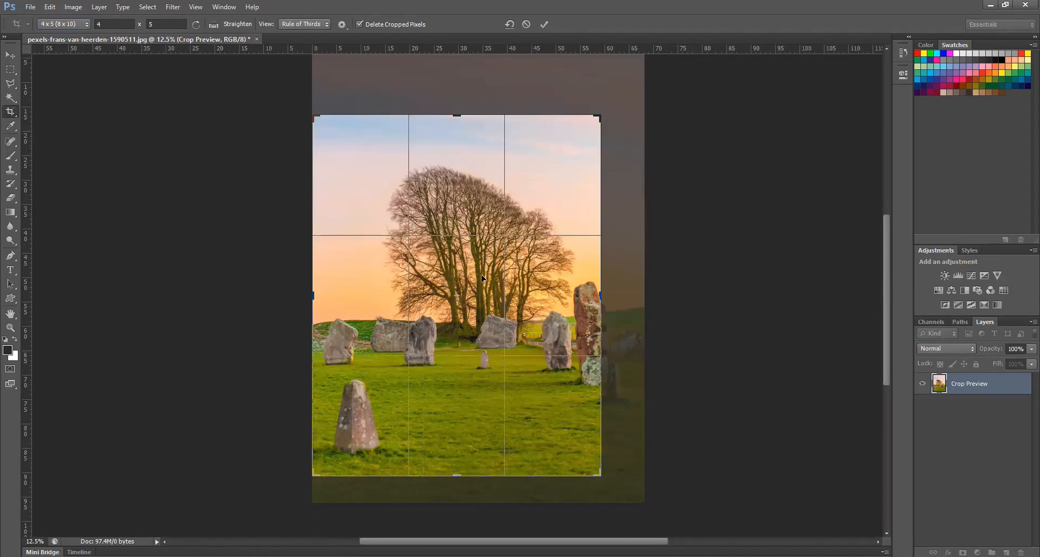
key("ctrl+z")
left_click_drag(602, 297, 560, 297)
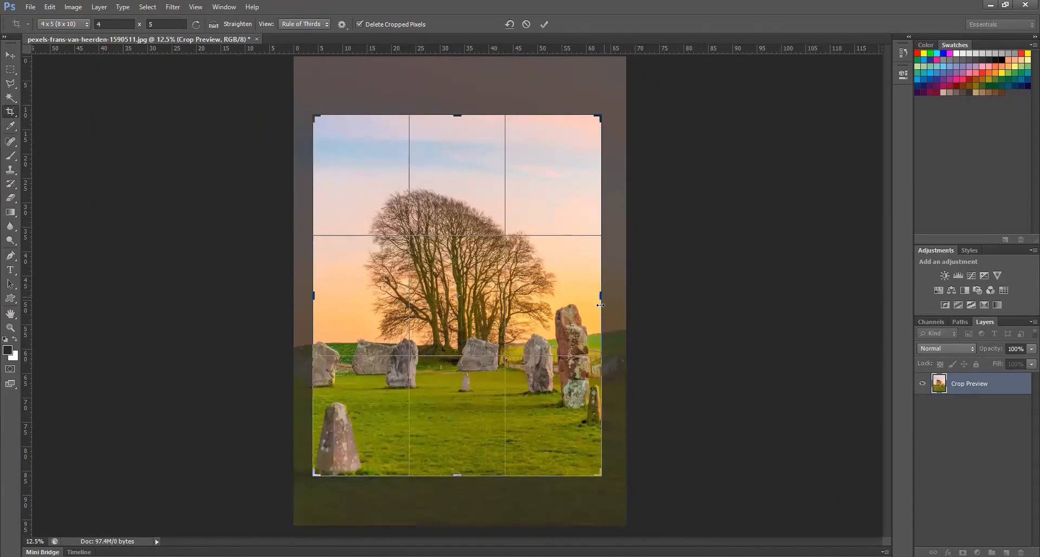
left_click_drag(604, 297, 600, 305)
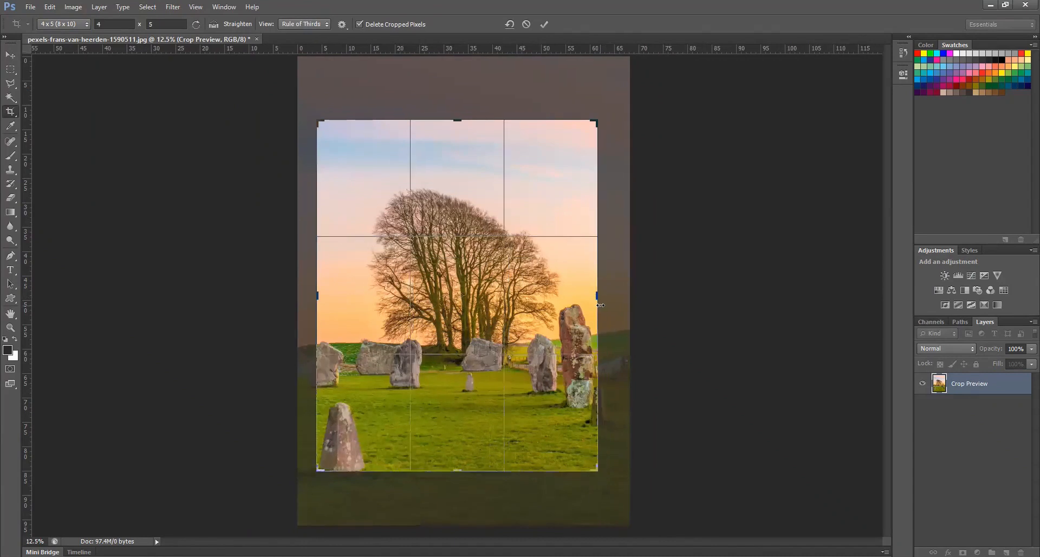
left_click(65, 25)
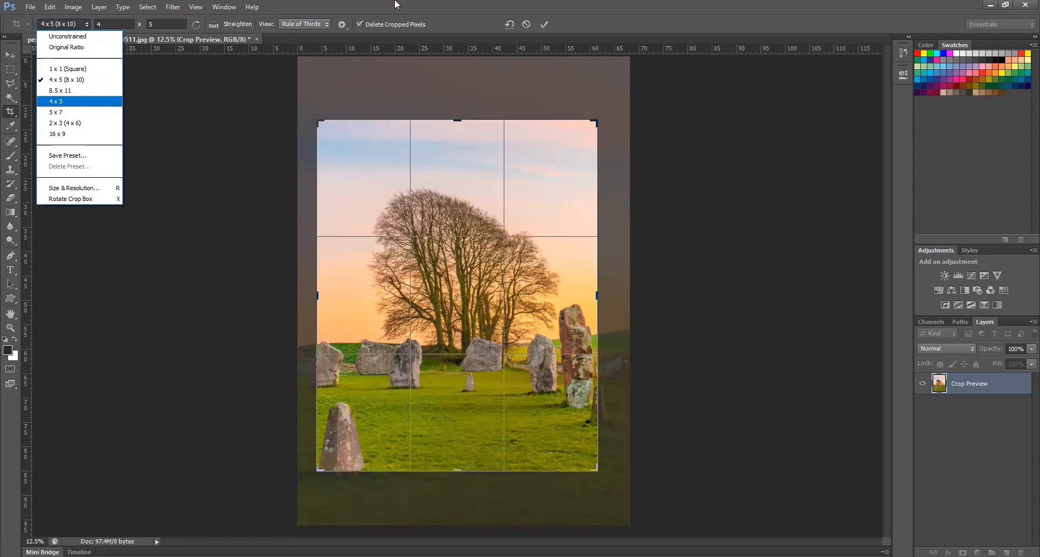
left_click(551, 193)
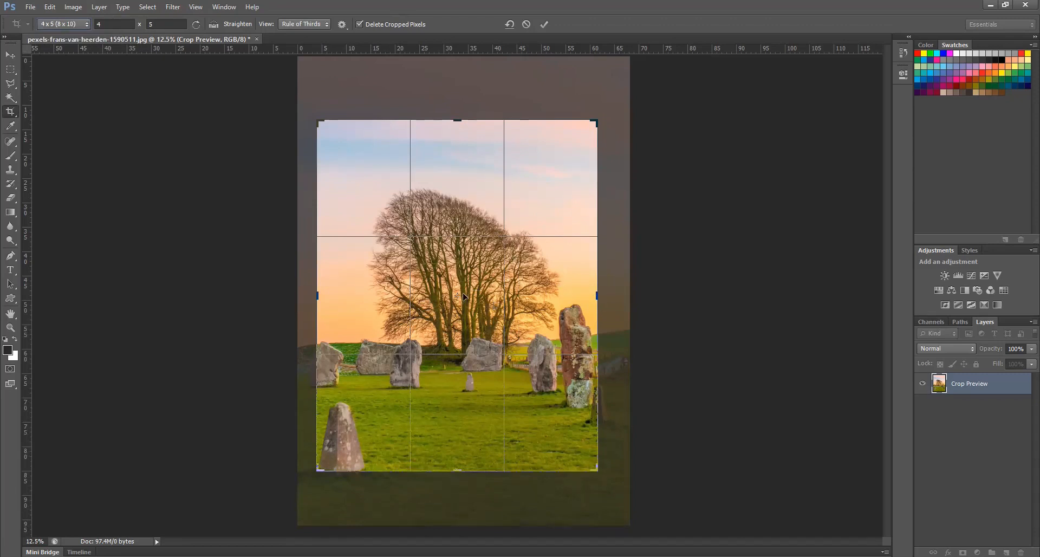
Try a smaller crop area over the trees, open the crop size and resolution settings, and cancel both
left_click_drag(436, 329, 581, 207)
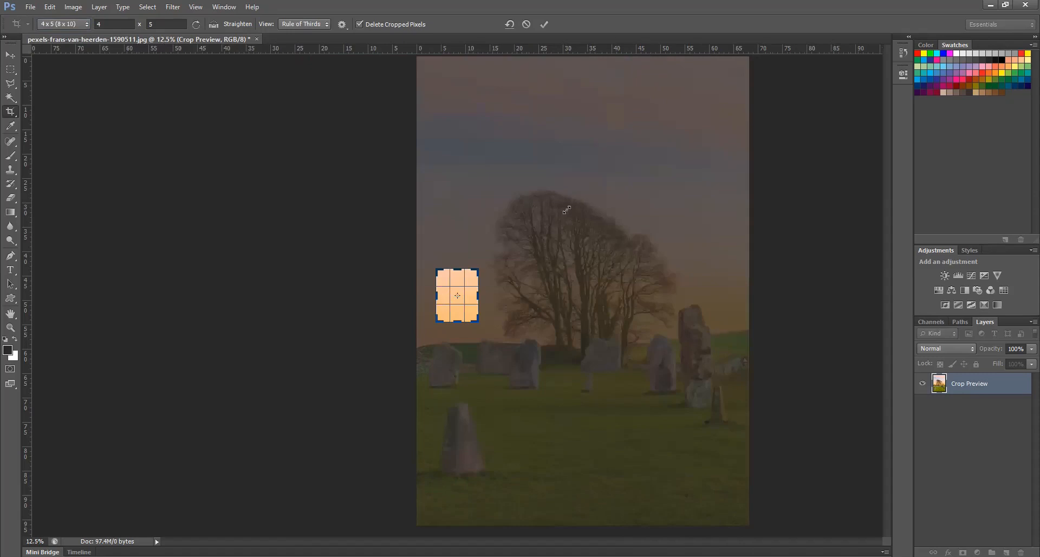
left_click_drag(565, 210, 565, 209)
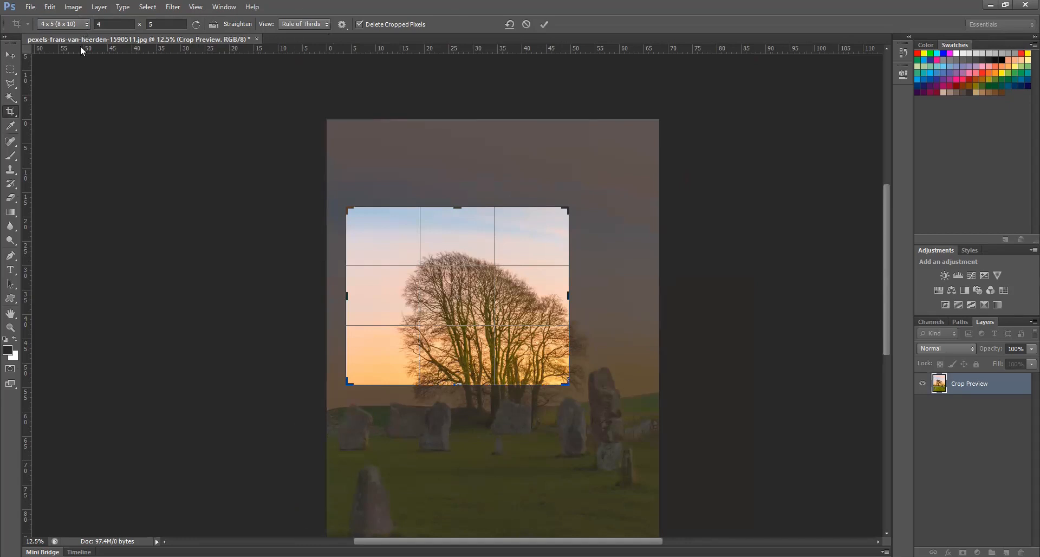
left_click(82, 24)
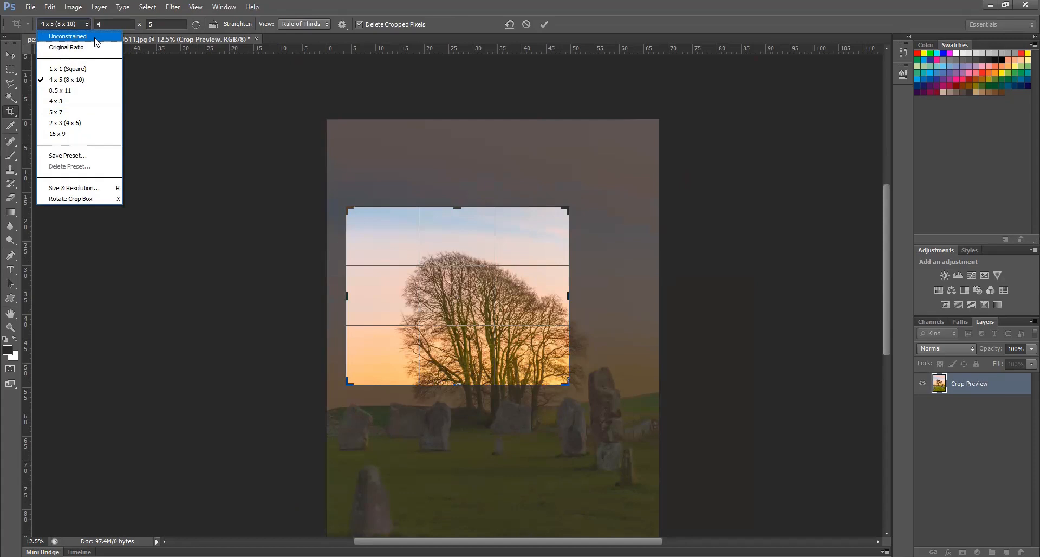
left_click(97, 191)
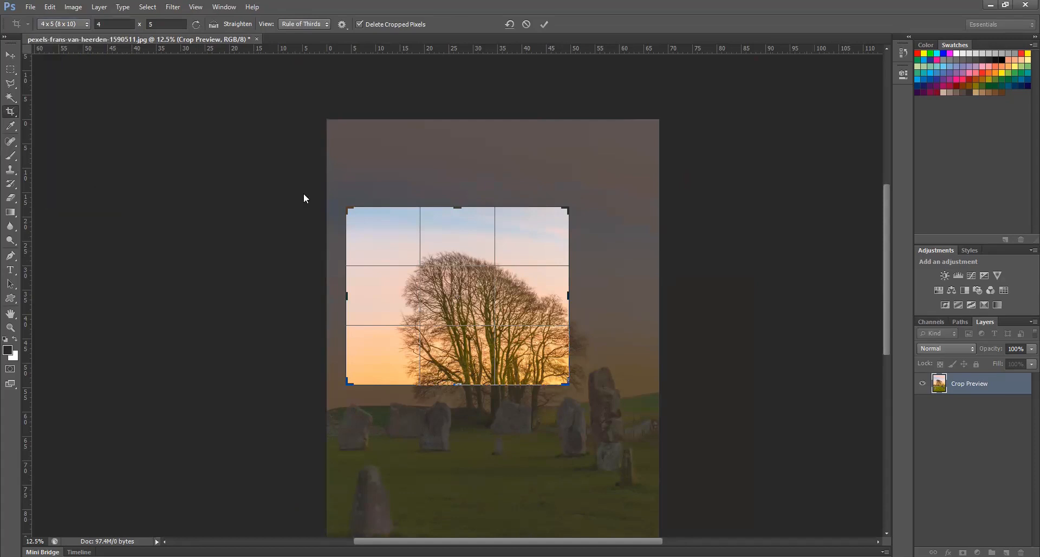
left_click(587, 196)
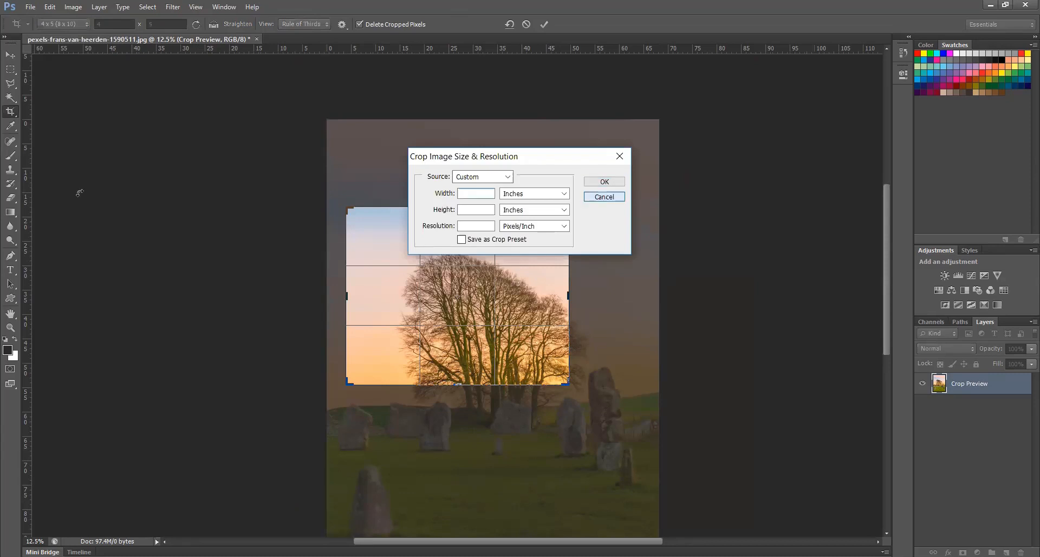
key("Escape")
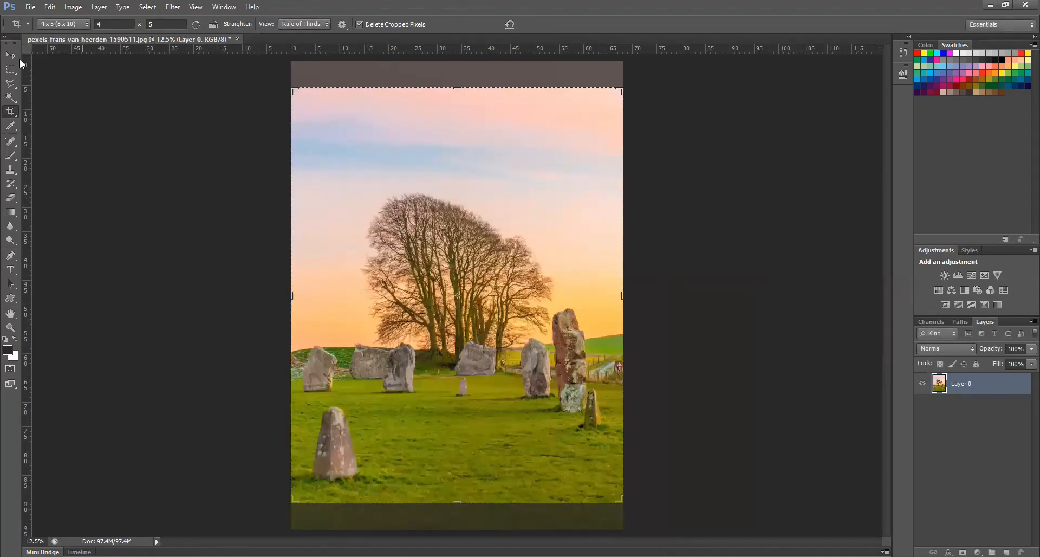
Switch the crop ratio to Unconstrained and crop the photo to the existing 4 x 5 crop area
key("v")
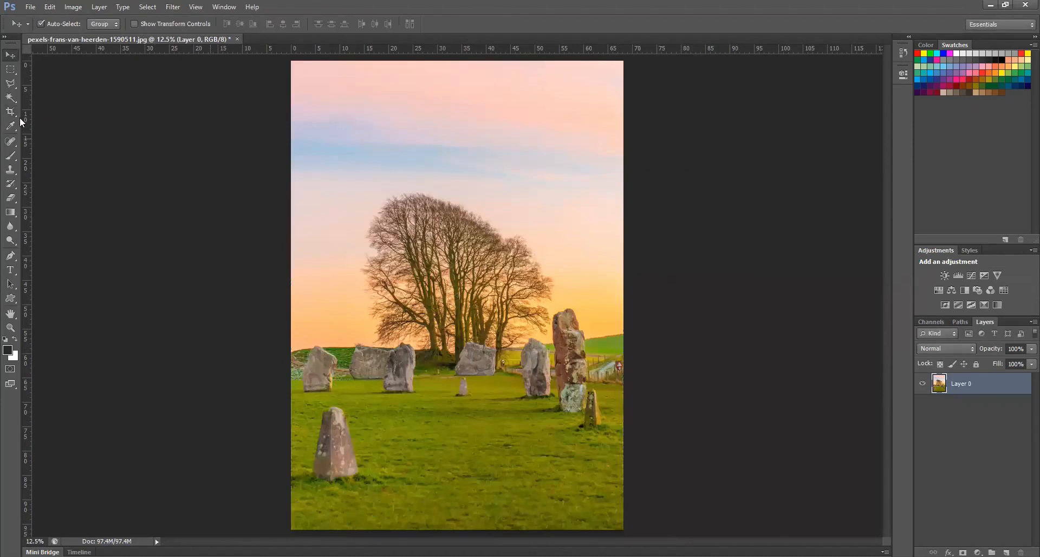
key("c")
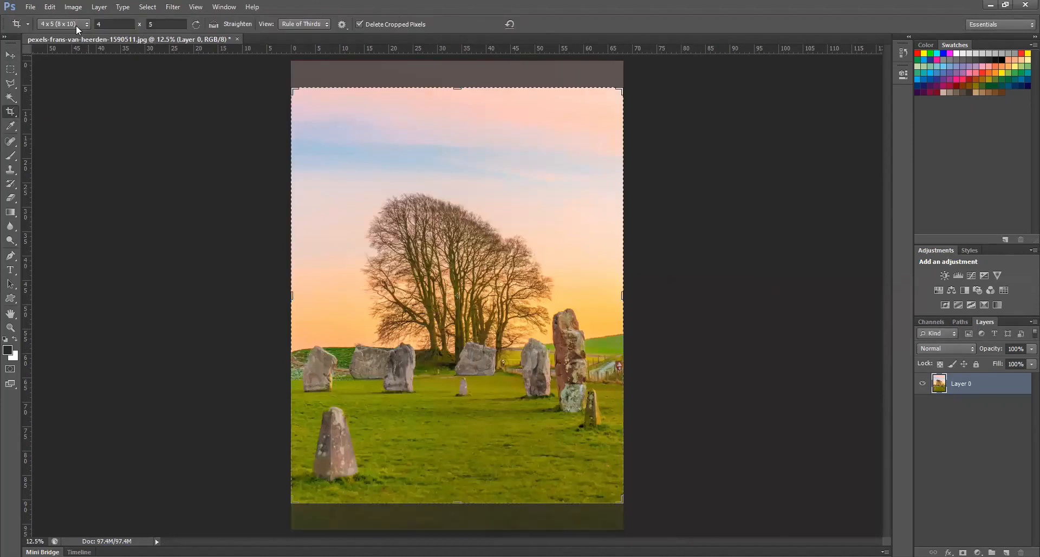
left_click(76, 25)
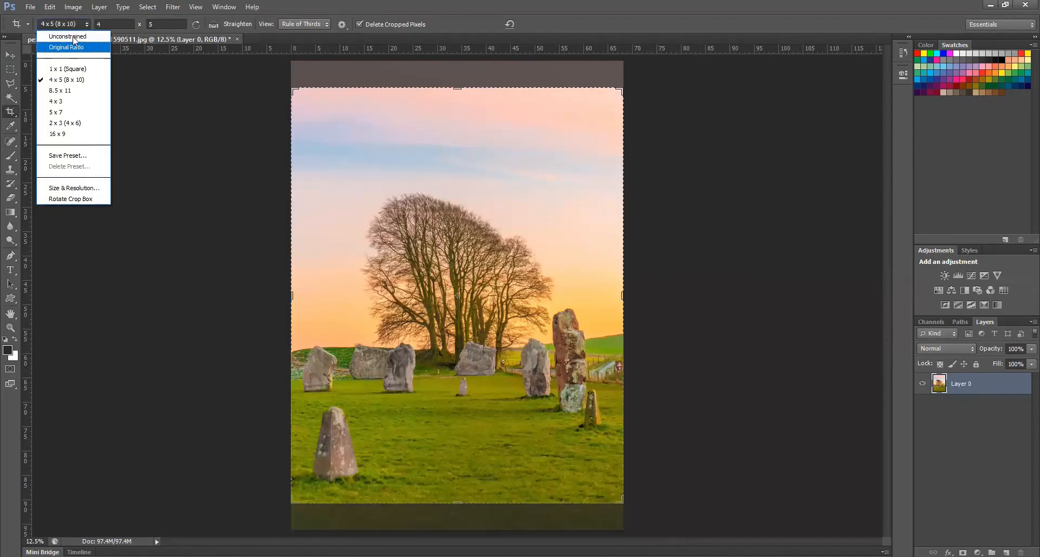
left_click(74, 36)
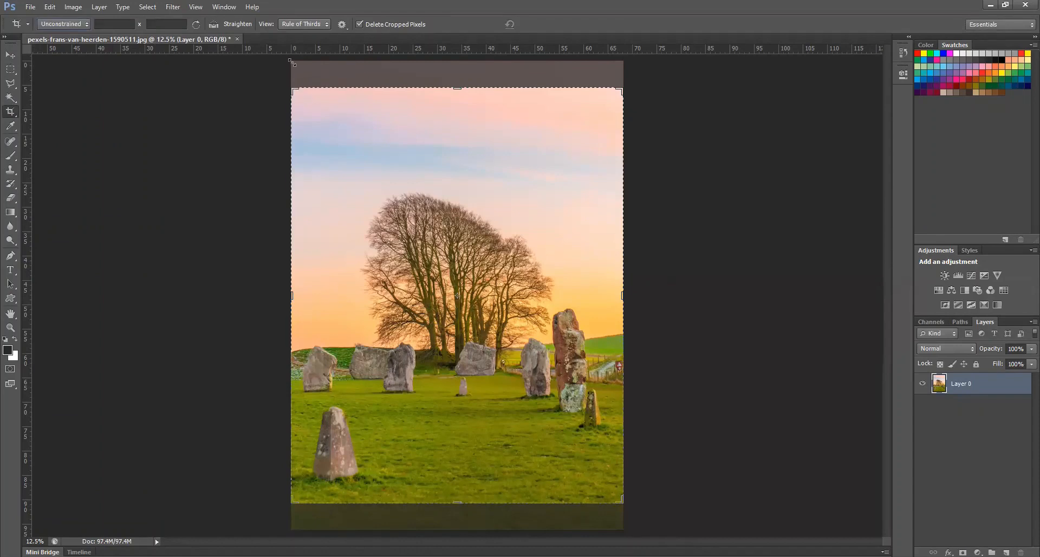
left_click(293, 63)
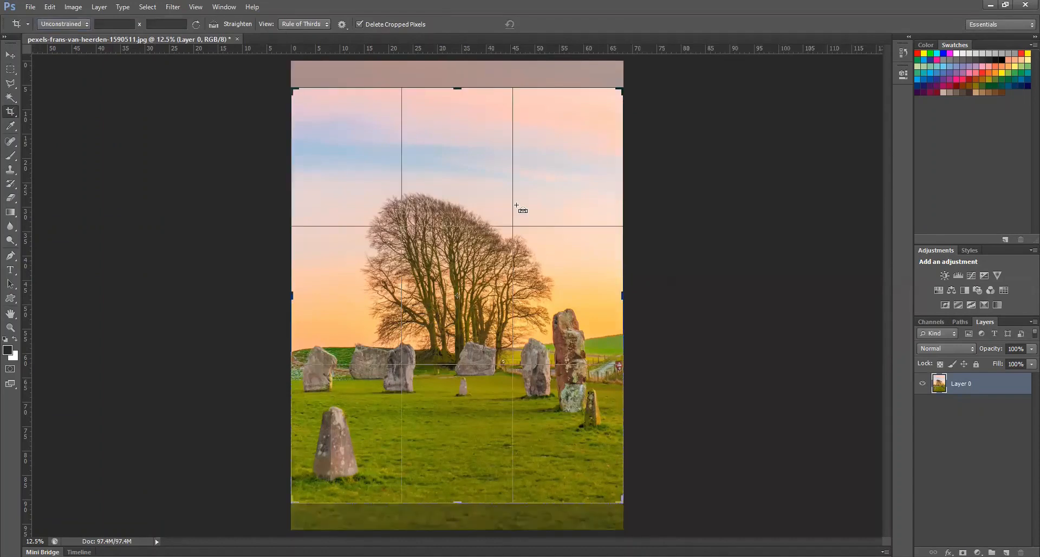
left_click(517, 206)
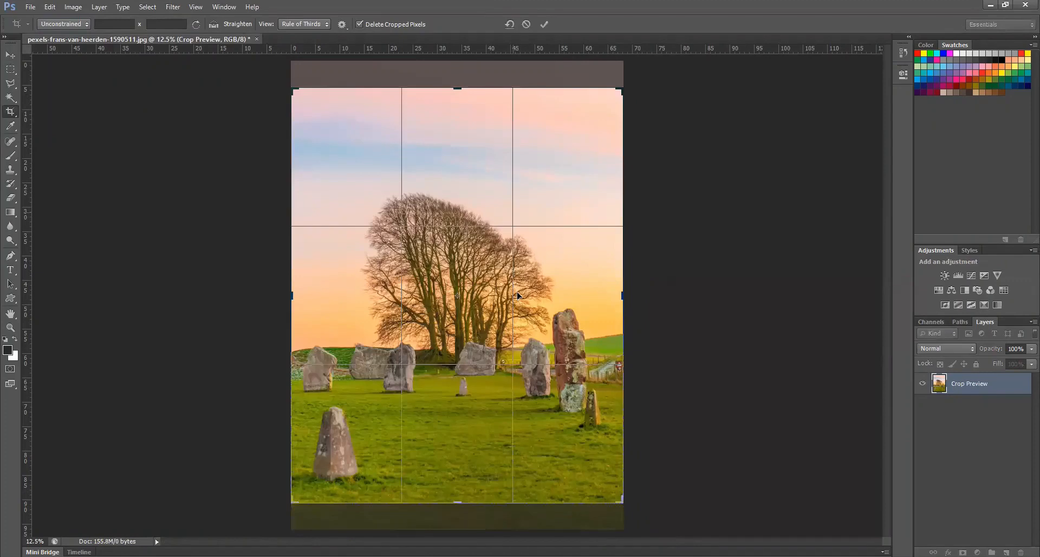
key("Return")
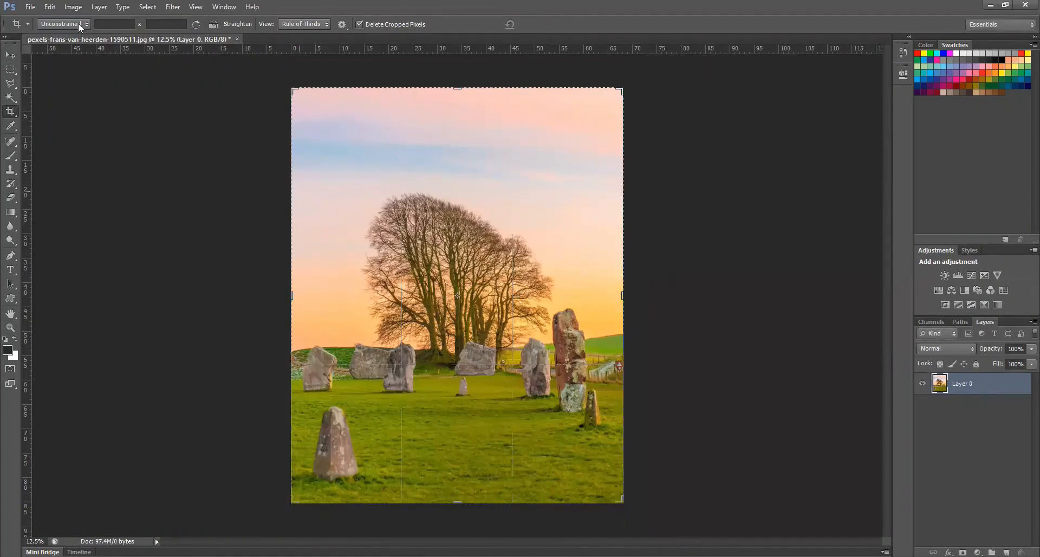
Set a custom crop size of 1.5 inches wide by 2 inches high at a resolution of 200 pixels/inch
left_click(78, 23)
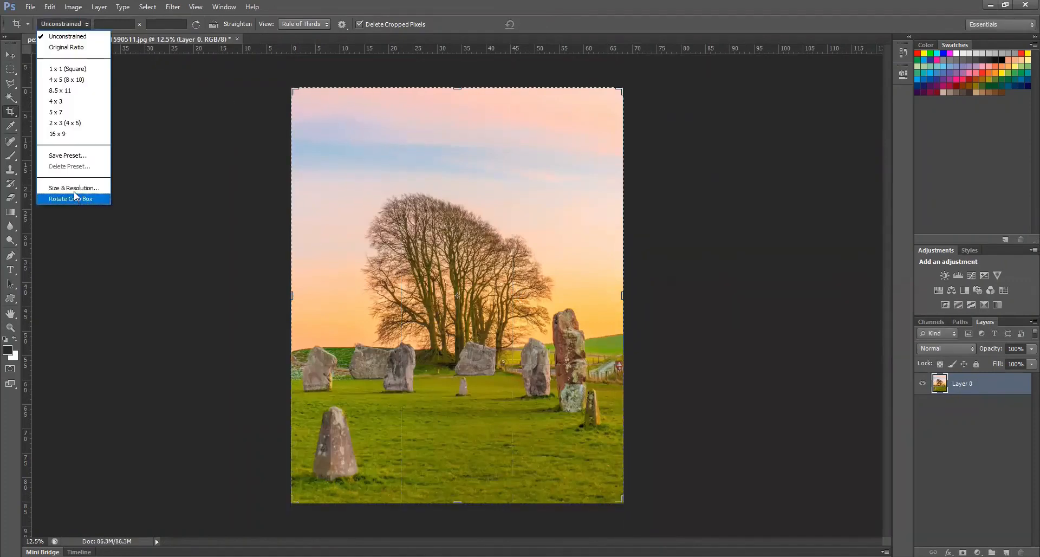
left_click(74, 191)
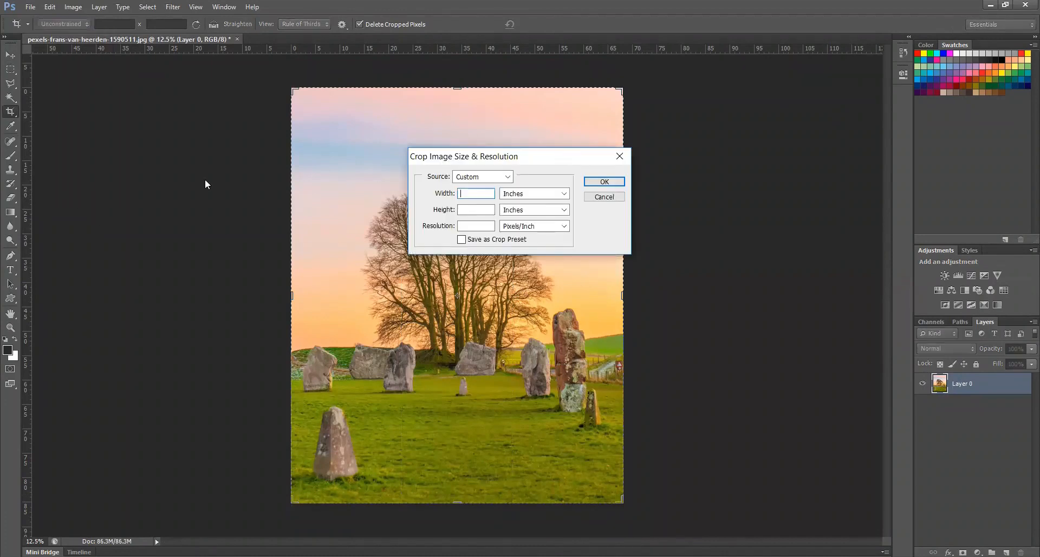
left_click_drag(477, 156, 123, 182)
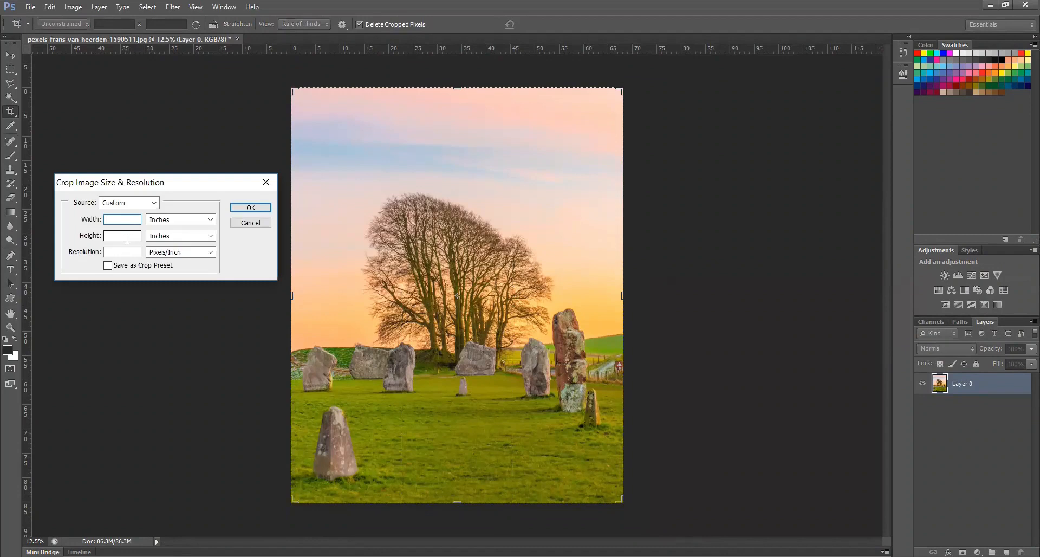
left_click(124, 236)
left_click(126, 253)
left_click(115, 220)
type("1.5")
left_click(122, 235)
type("2")
left_click(122, 251)
type("200")
key("Return")
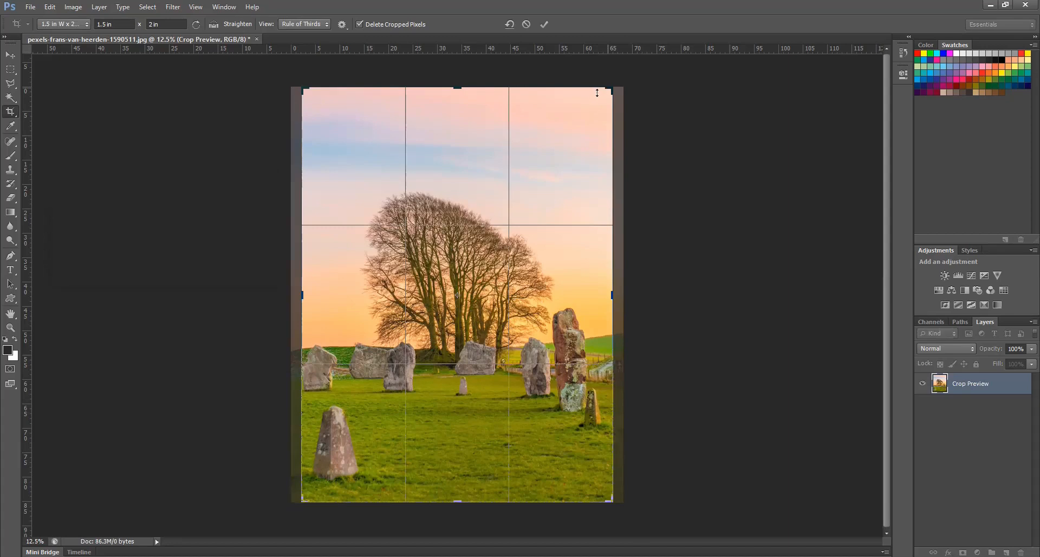
left_click_drag(596, 93, 597, 94)
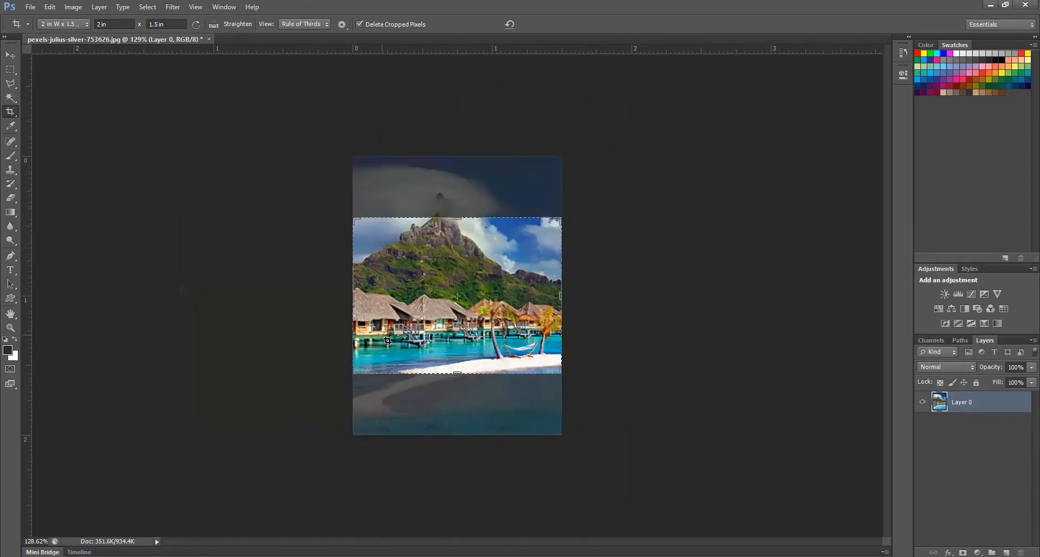
Undo the previous crop of the beach bungalow photo and restore the full original image
left_click(10, 55)
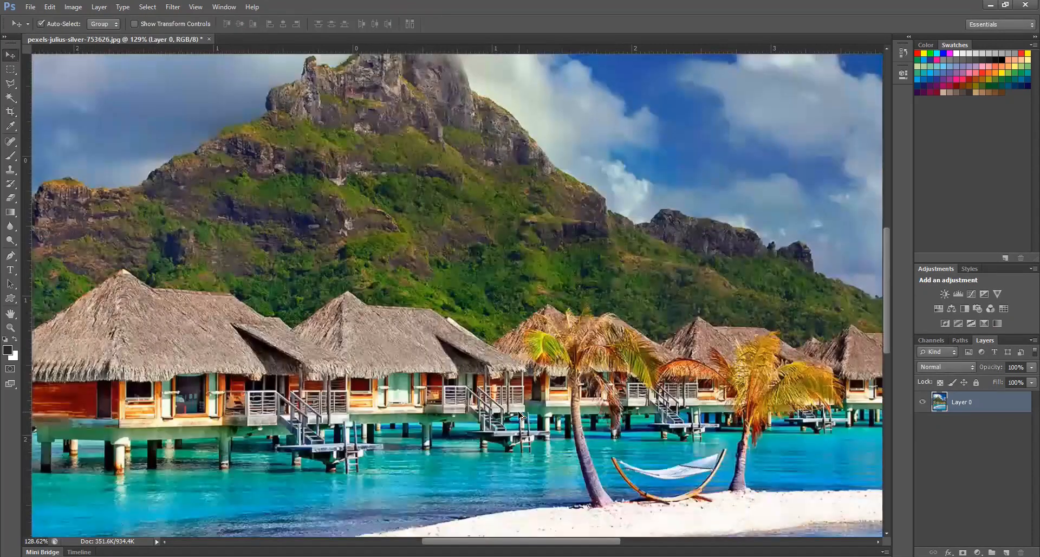
key("ctrl+0")
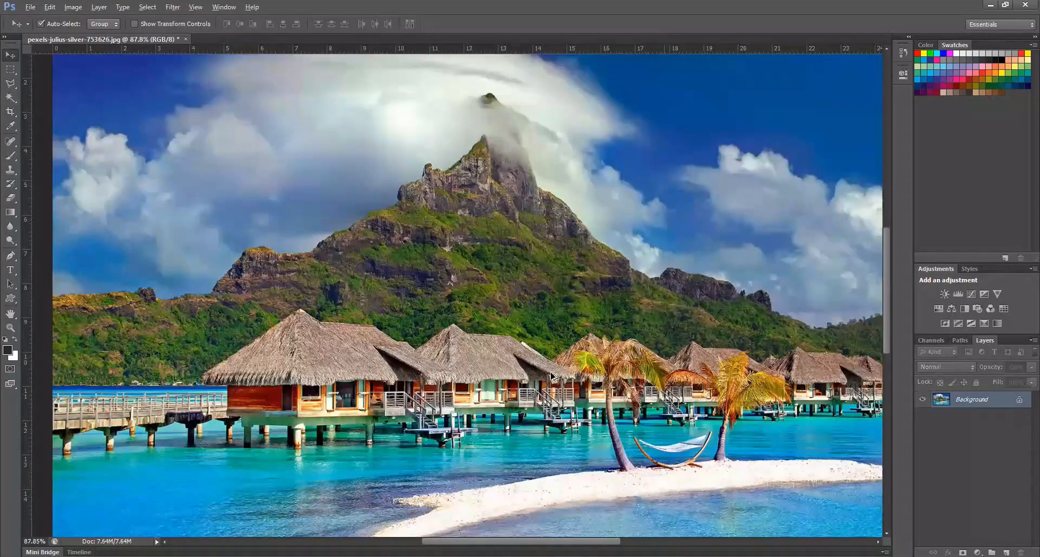
scroll(103, 7, "down", 1)
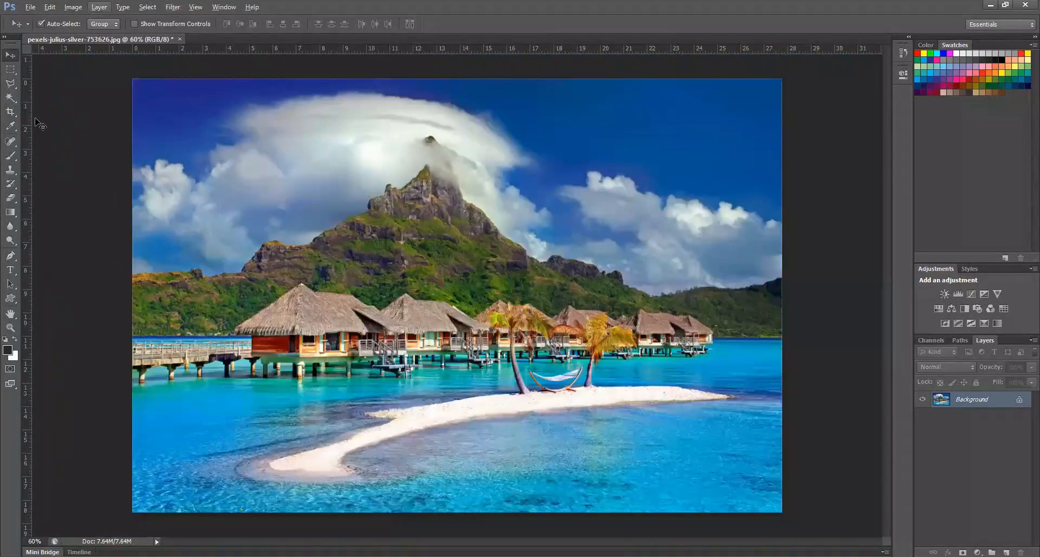
Set the Crop Tool's ratio to Unconstrained and extend the crop box to the full width of the beach photo
left_click(10, 112)
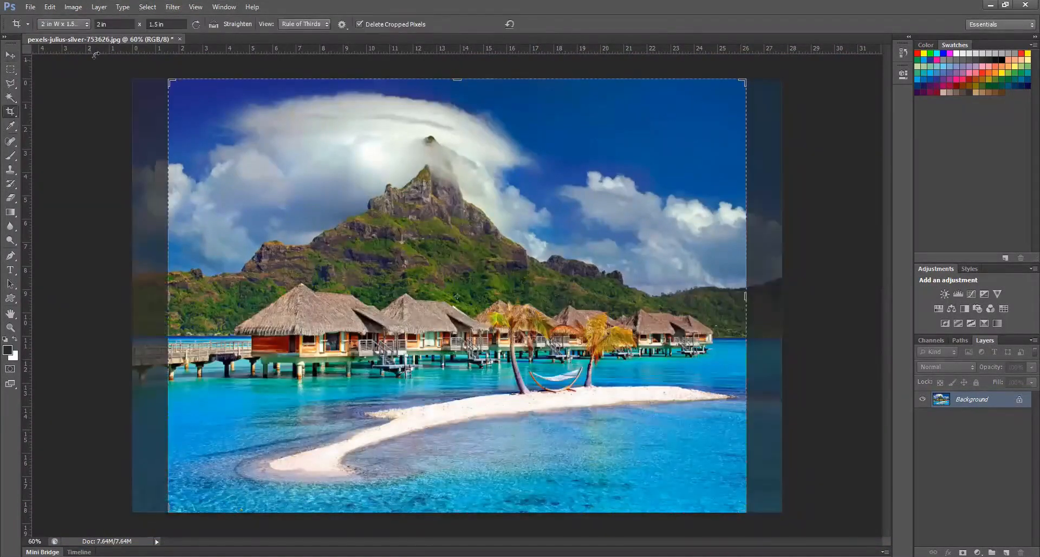
left_click(78, 25)
left_click(78, 49)
mouse_move(171, 83)
left_mouse_down()
mouse_move(141, 84)
mouse_move(151, 81)
left_mouse_up()
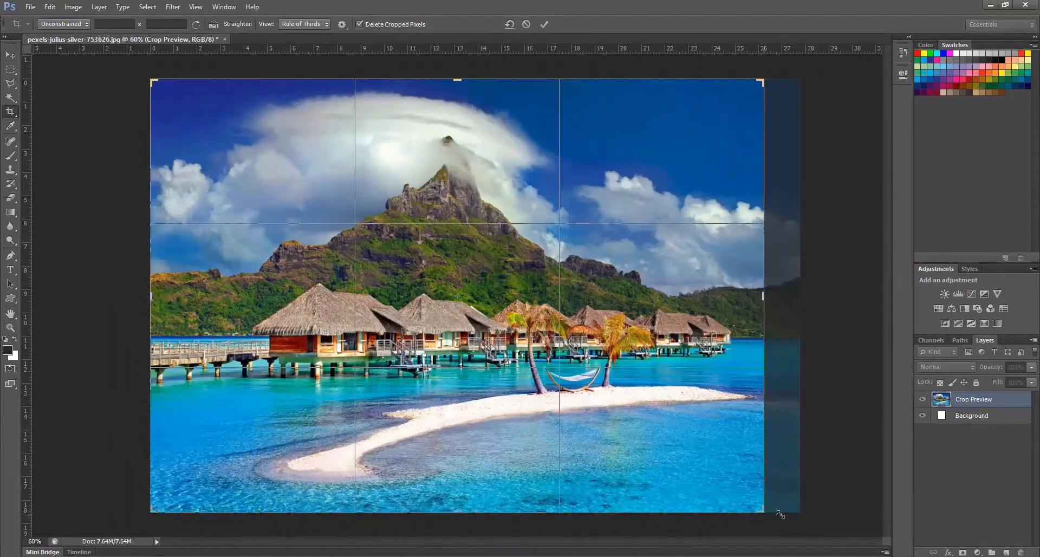
left_click_drag(779, 511, 801, 512)
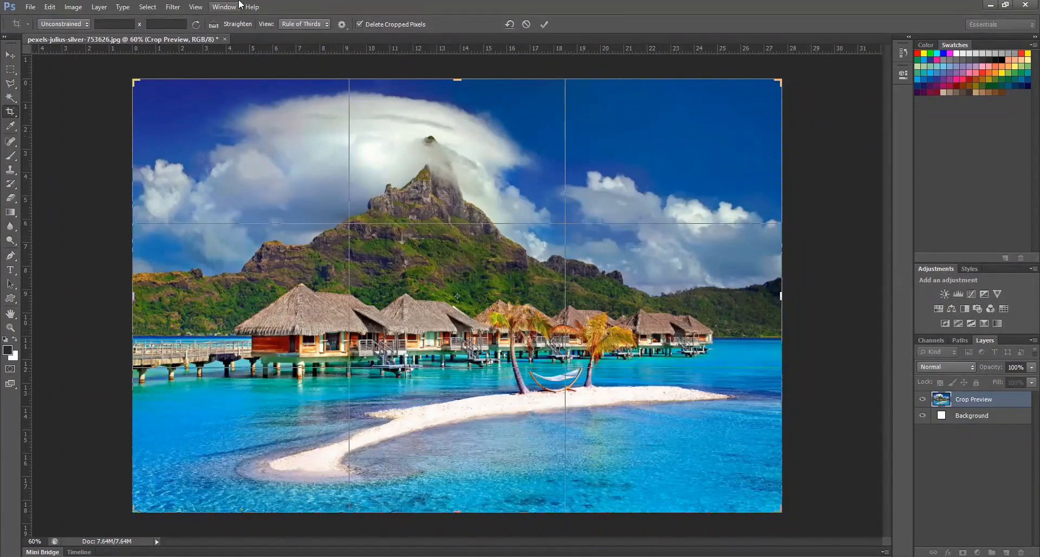
Try straightening the beach photo along a slanted line across the sky, apply the crop, and undo it
left_click(214, 24)
left_click_drag(591, 233, 633, 217)
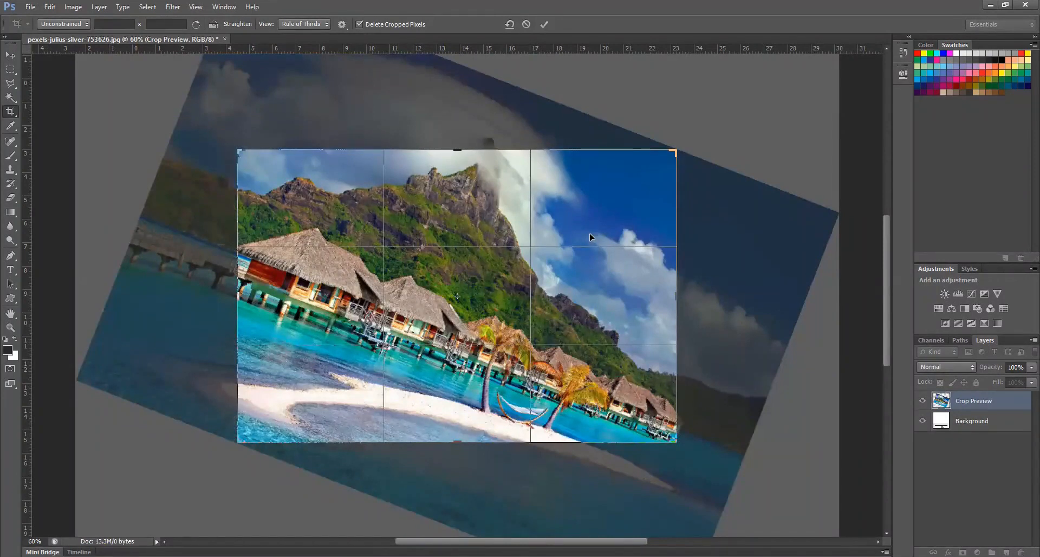
key("Return")
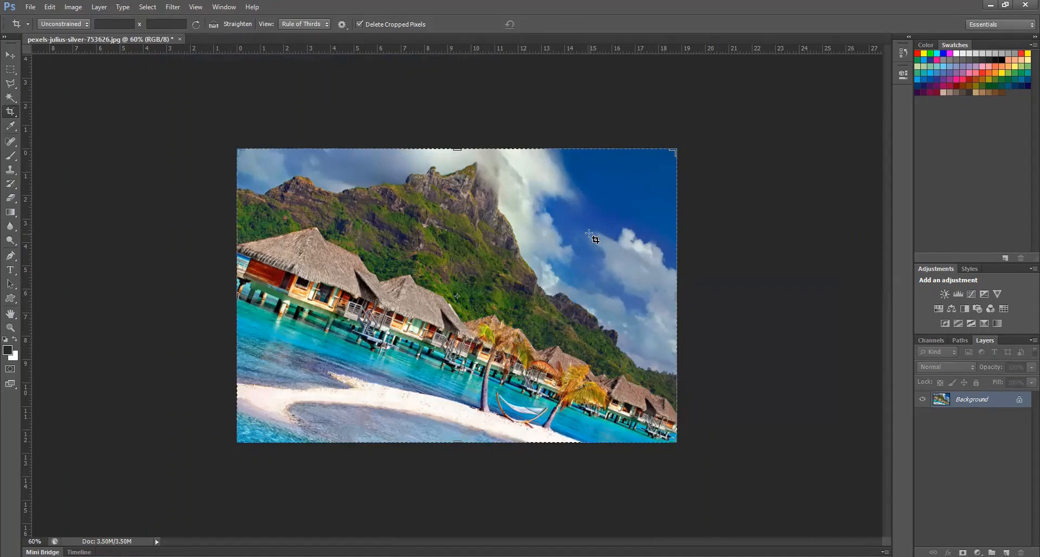
key("ctrl")
key("ctrl+z")
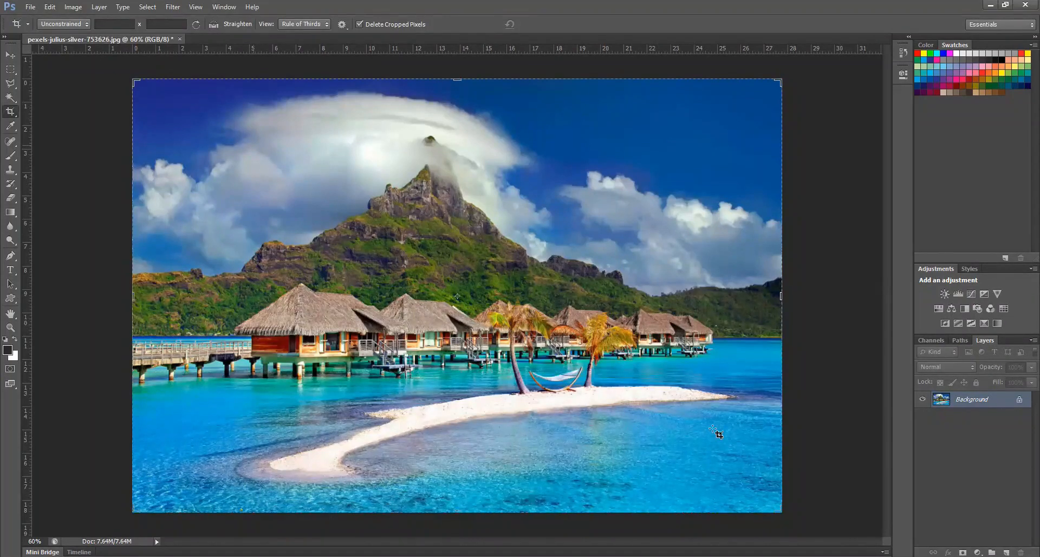
Draw a crop area around the mountain and bungalows, try straightening it along several lines, apply the crop, and undo it
left_click_drag(709, 426, 253, 146)
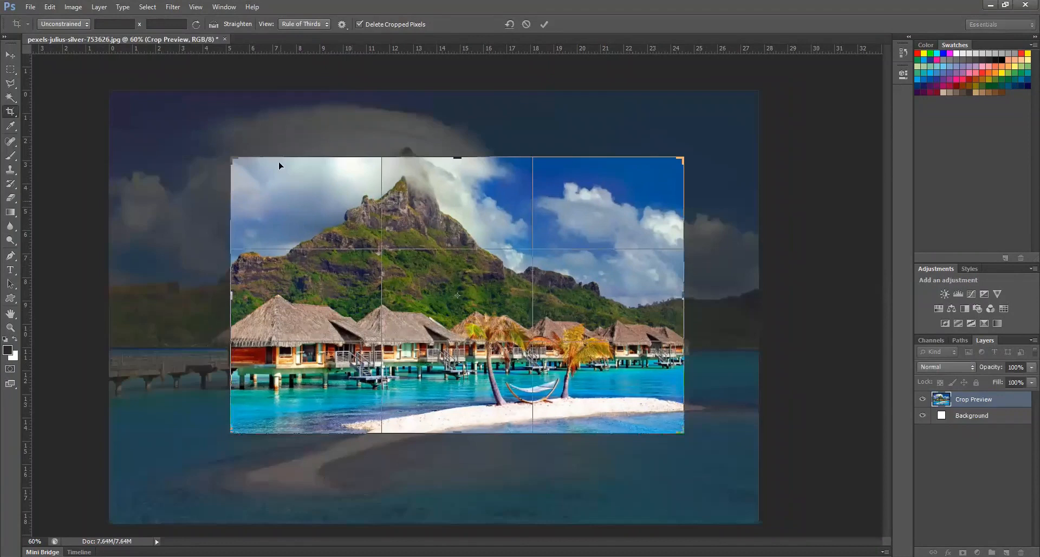
left_click(232, 26)
left_click_drag(646, 315, 680, 318)
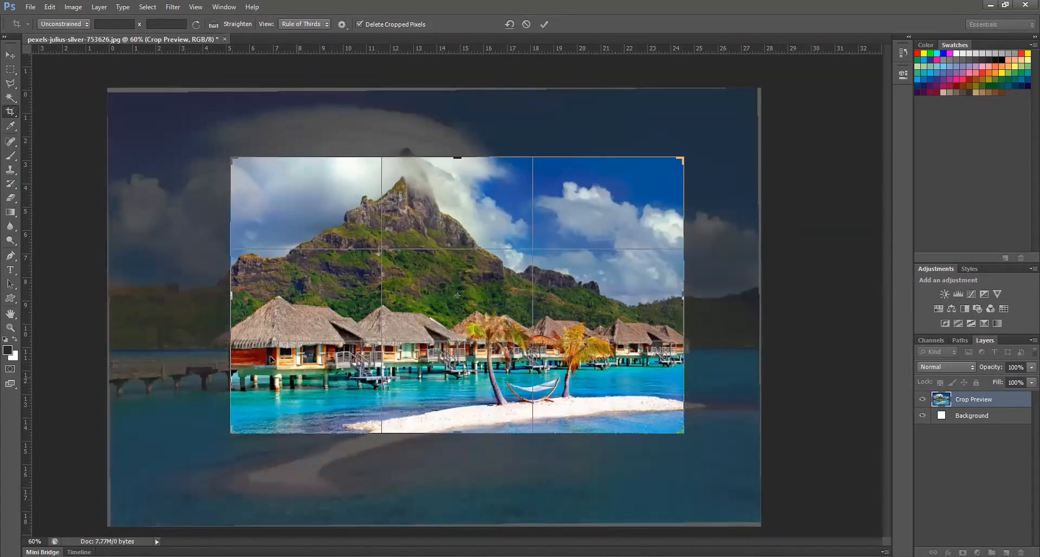
left_click(213, 24)
left_click_drag(426, 423, 411, 189)
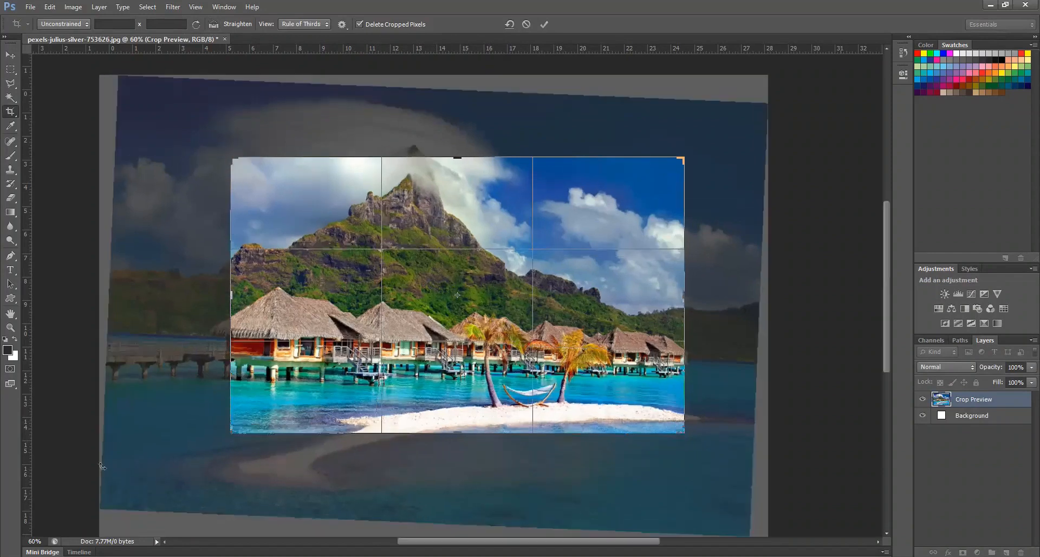
left_click(212, 25)
left_click_drag(603, 378, 631, 394)
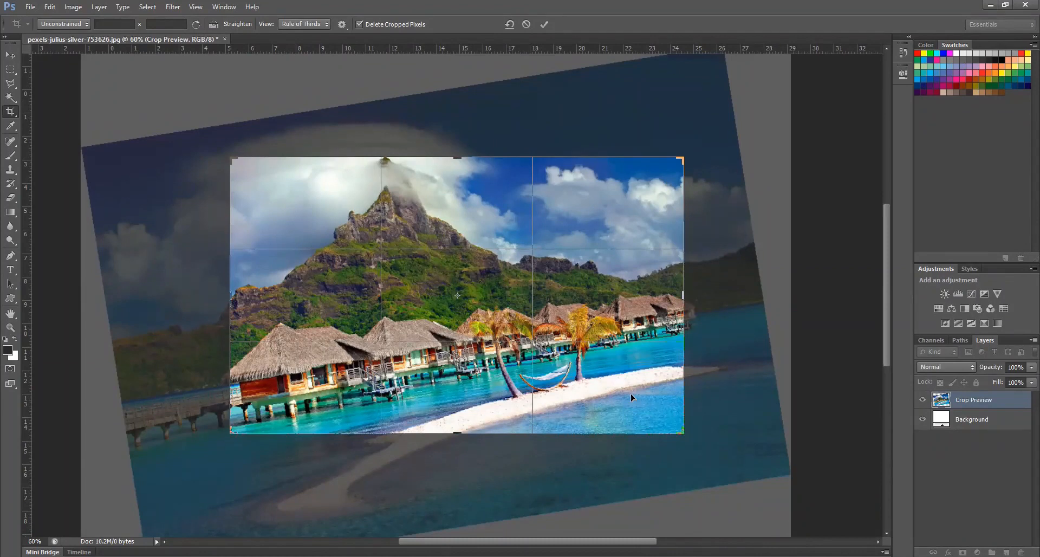
key("Return")
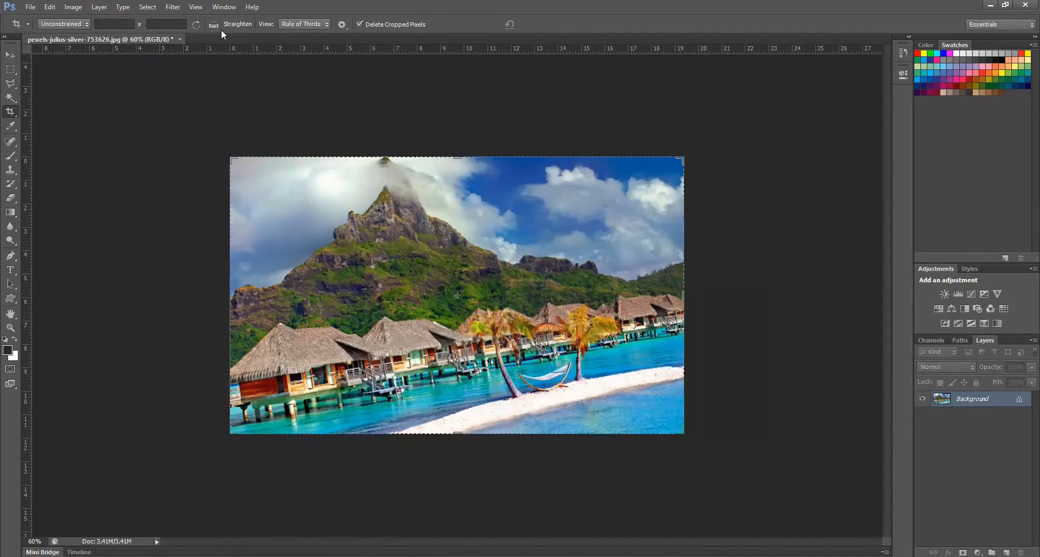
key("ctrl+z")
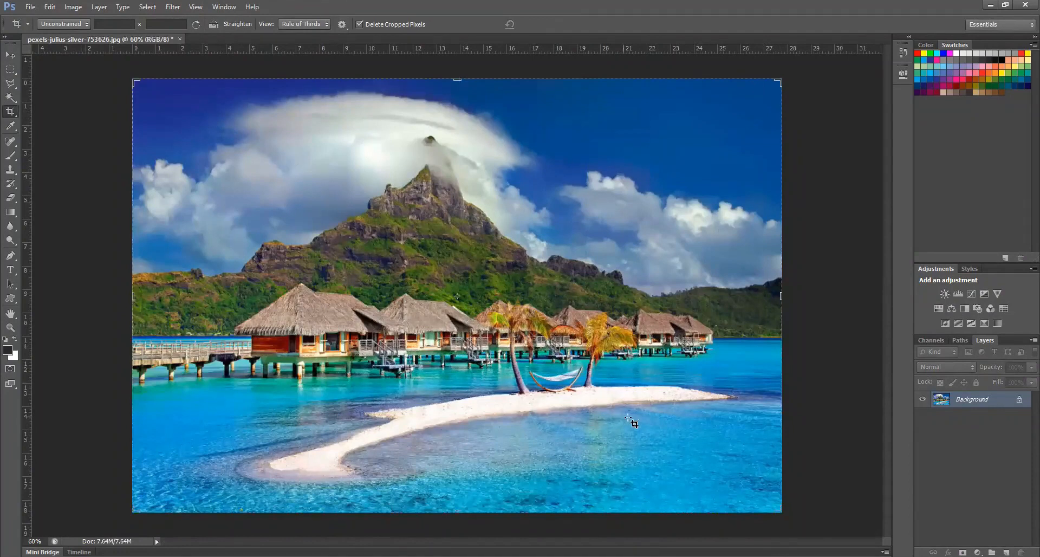
Draw a crop area around the mountain and bungalows, try a custom red crop shield color, and return the color to Match Canvas
left_click_drag(628, 422, 286, 167)
left_click(342, 24)
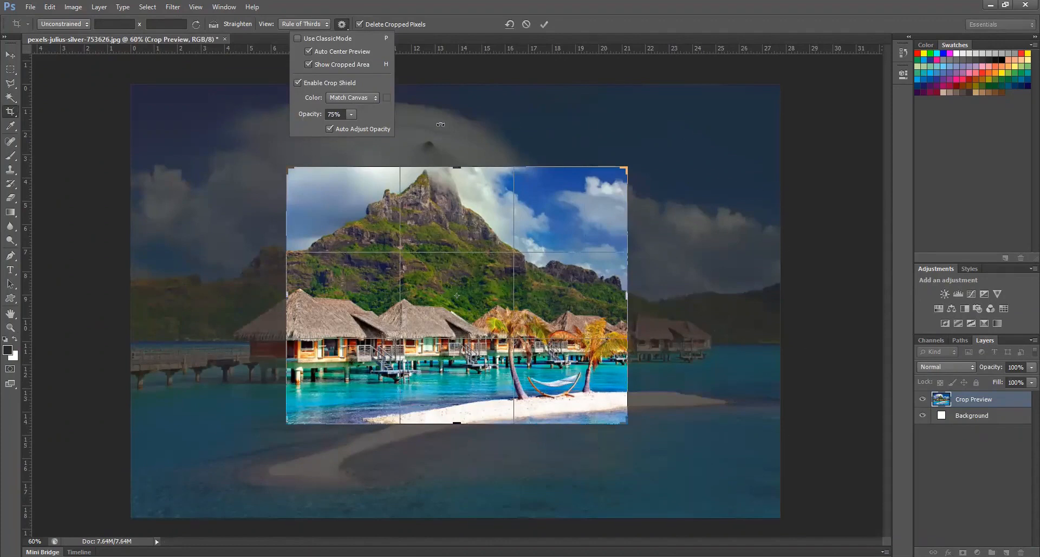
left_click(374, 98)
left_click(363, 121)
left_click(560, 183)
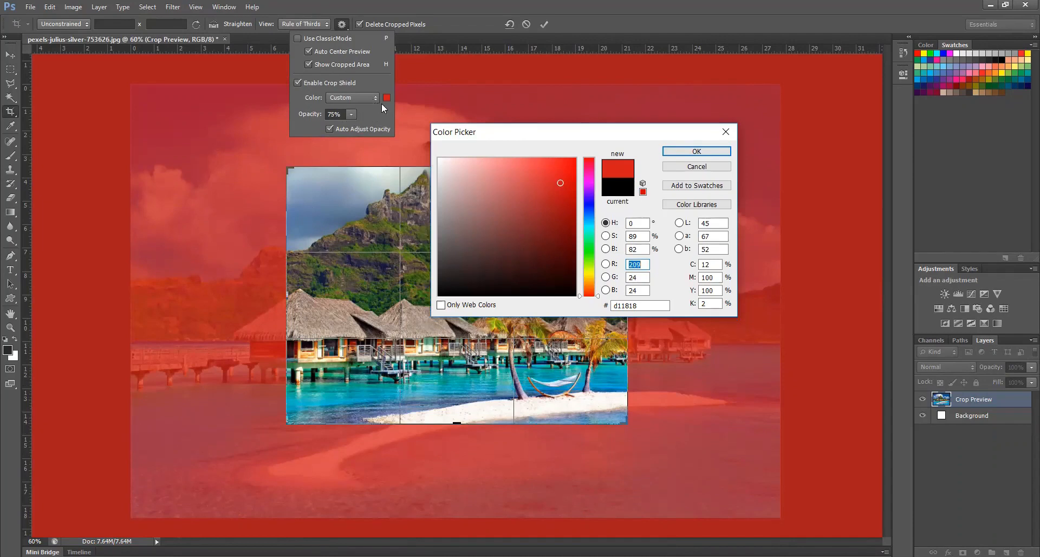
left_click(696, 167)
key("Escape")
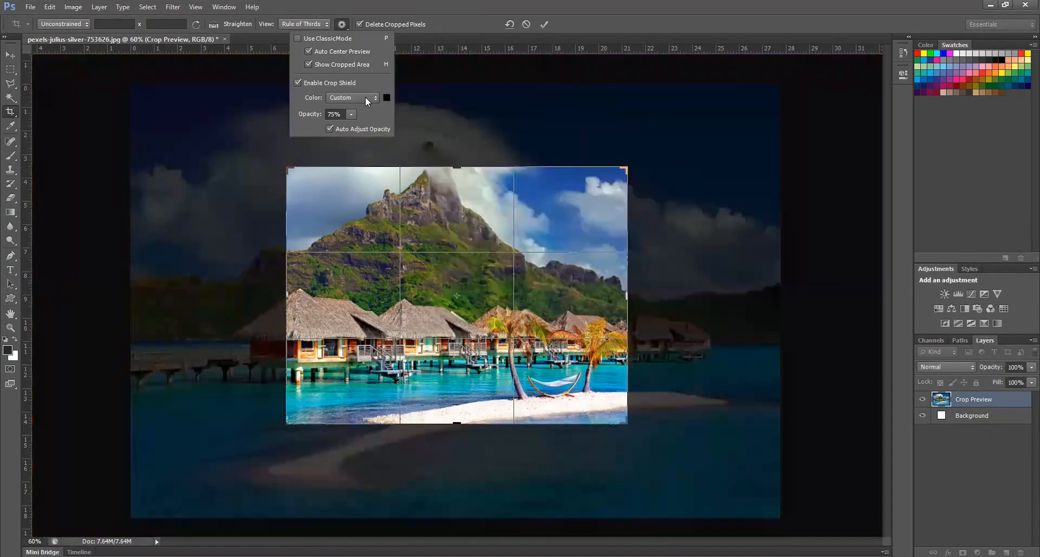
left_click(357, 99)
left_click(358, 111)
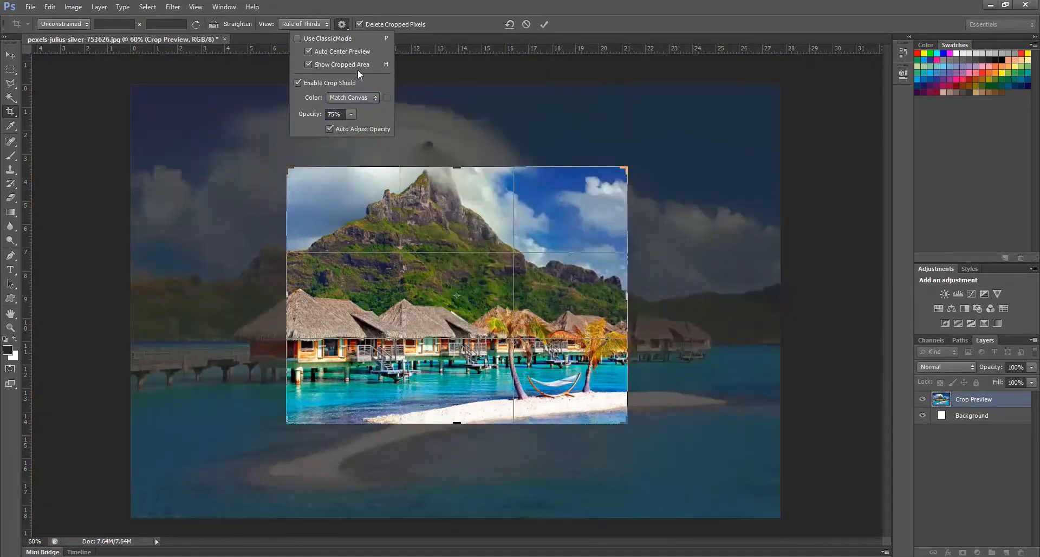
Try the crop shield opacity setting at 75% and turn Auto Center Preview off and on again
left_click(350, 115)
mouse_move(350, 123)
left_mouse_down()
mouse_move(320, 125)
mouse_move(376, 140)
mouse_move(351, 125)
left_mouse_up()
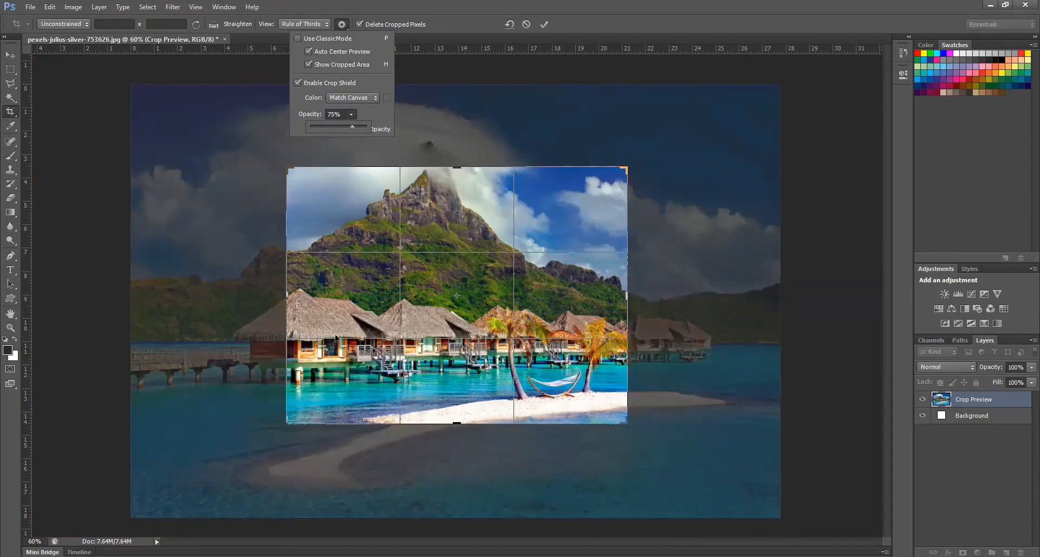
left_click(327, 65)
left_click(321, 53)
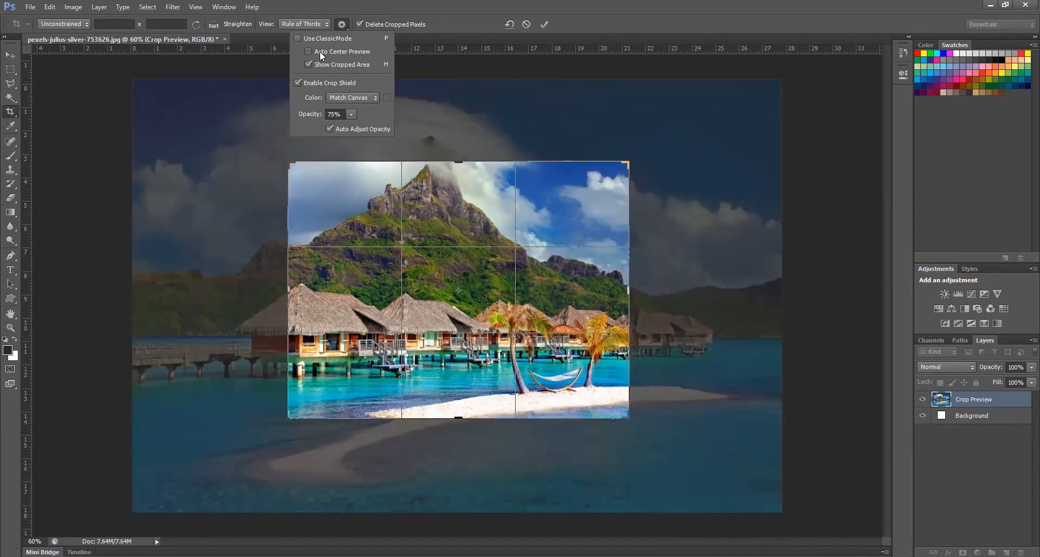
left_click(321, 54)
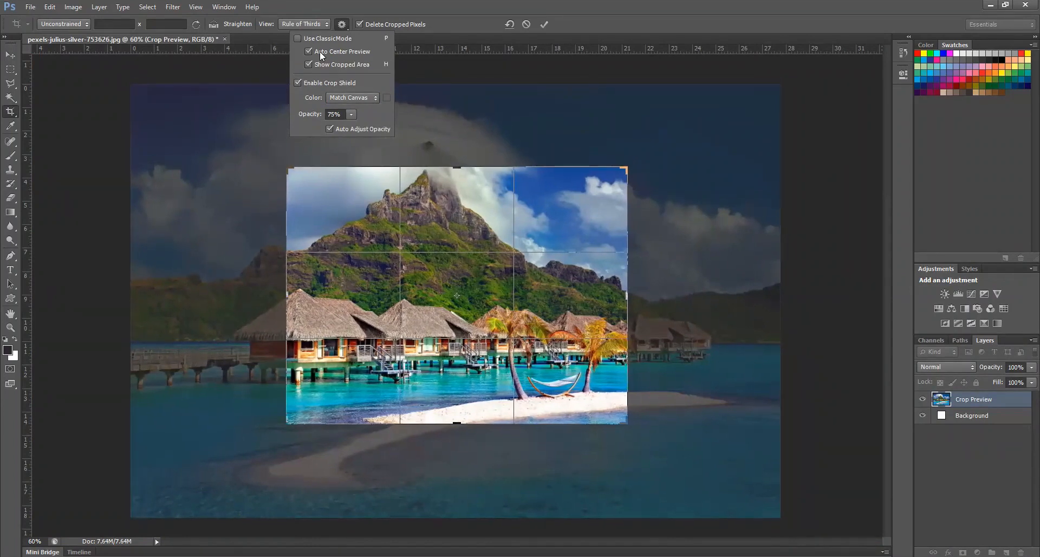
left_click(342, 24)
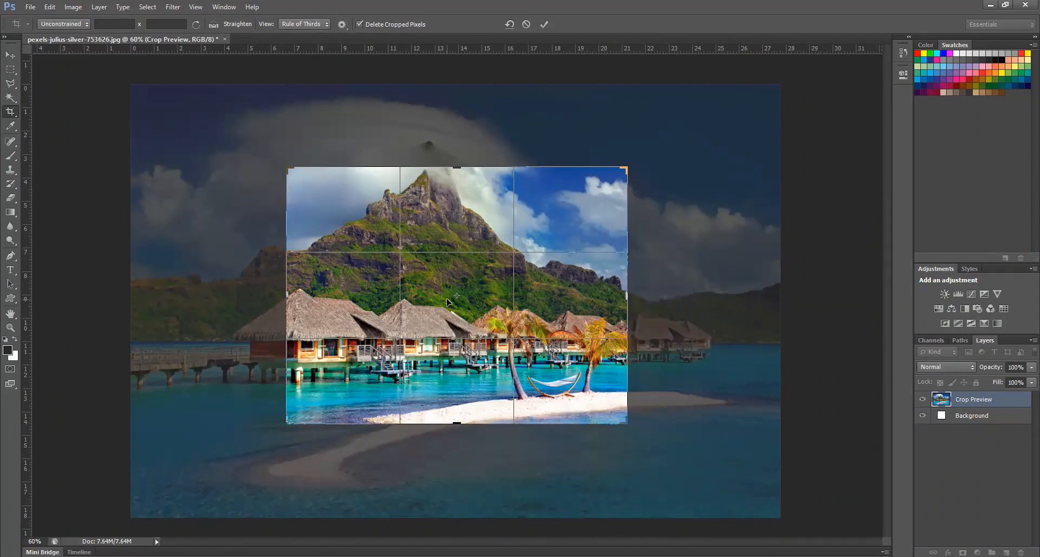
Apply the crop, try a second tighter crop of the bungalow photo, and undo both to restore the full image
key("Return")
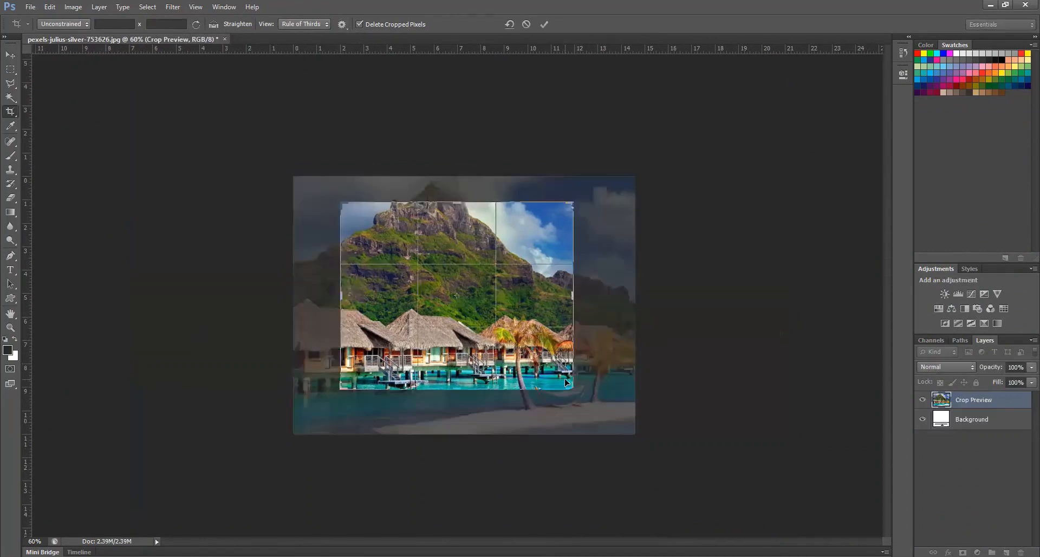
key("Return")
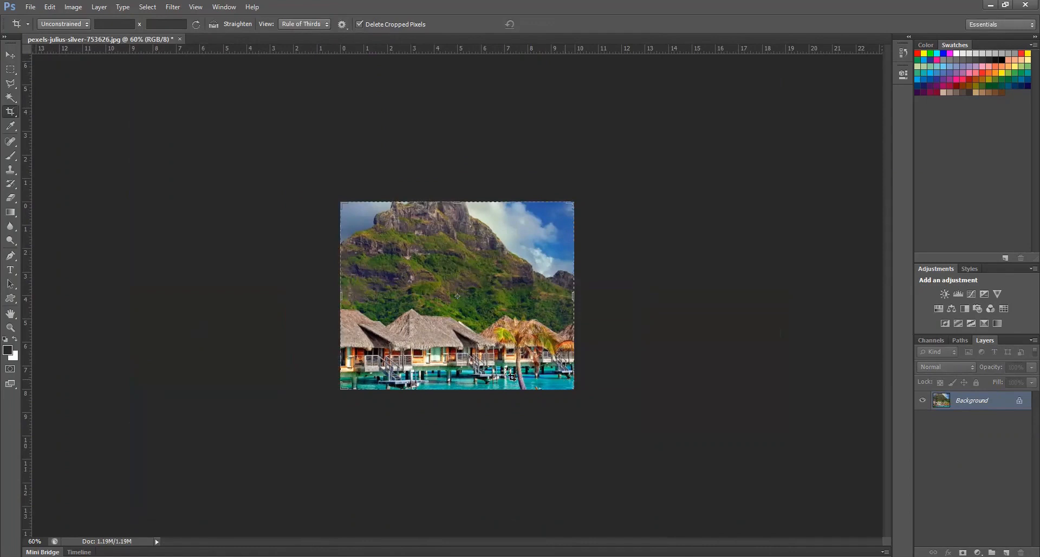
key("ctrl+z")
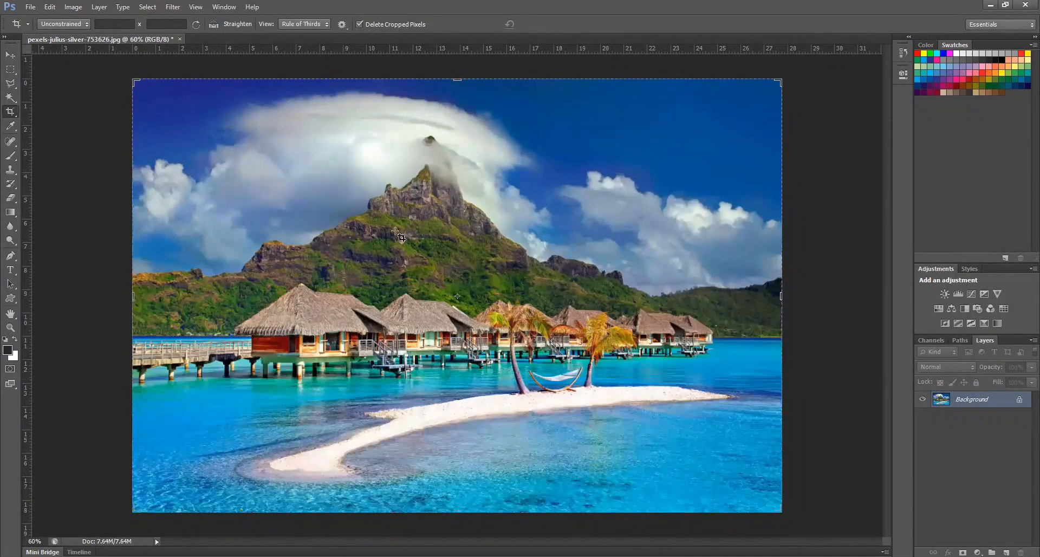
Switch to the Move tool and close the beach bungalow photo without saving its changes
right_click(10, 113)
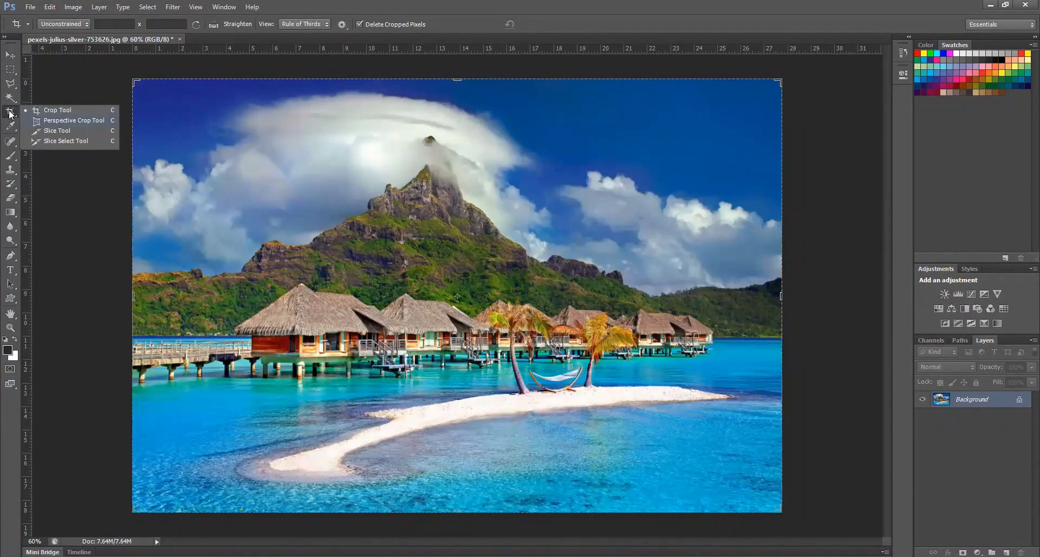
left_click(12, 59)
left_click(179, 39)
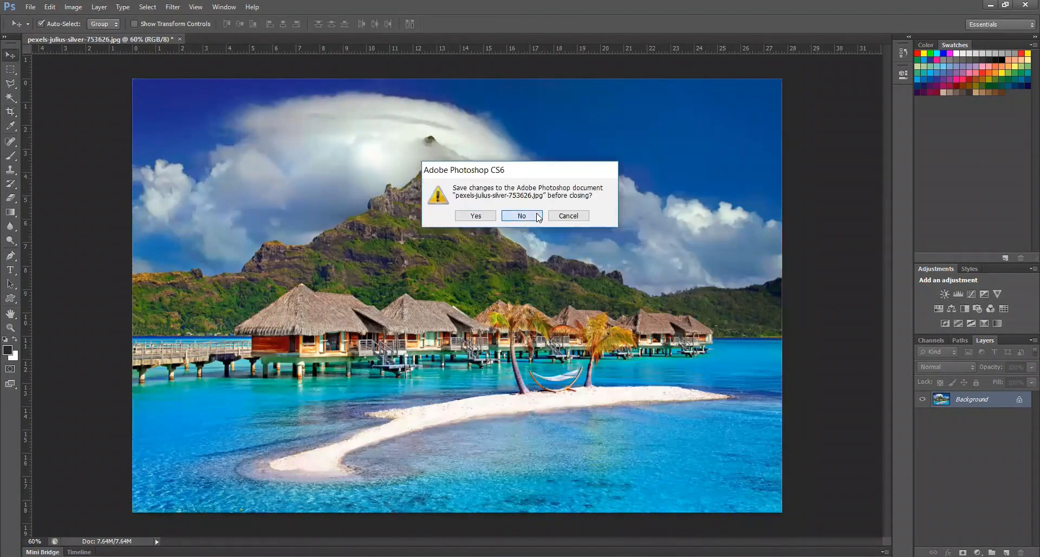
left_click(536, 221)
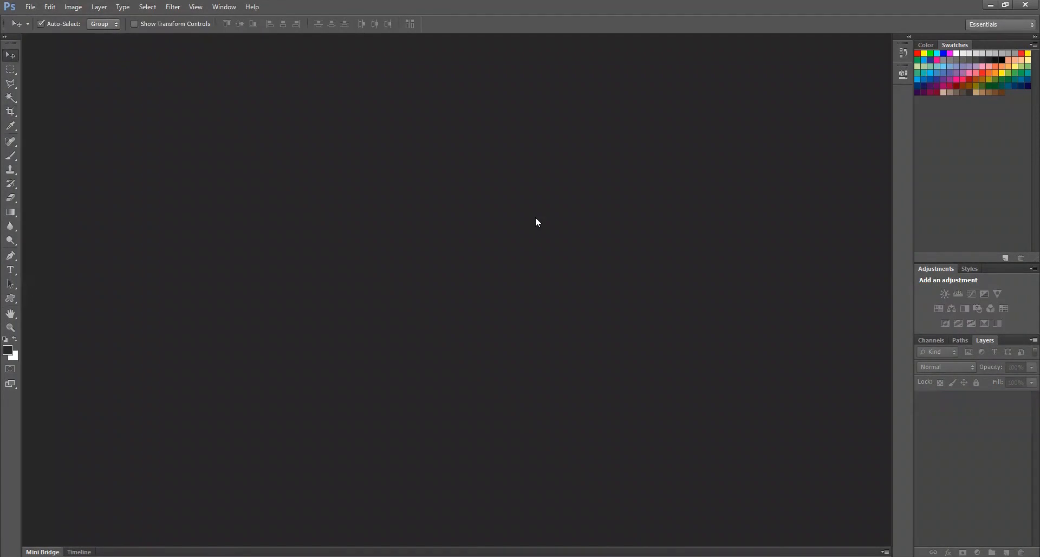
Open the desk photo pexels-tranmautritam-326501 from the pexer photos folder
key("ctrl+o")
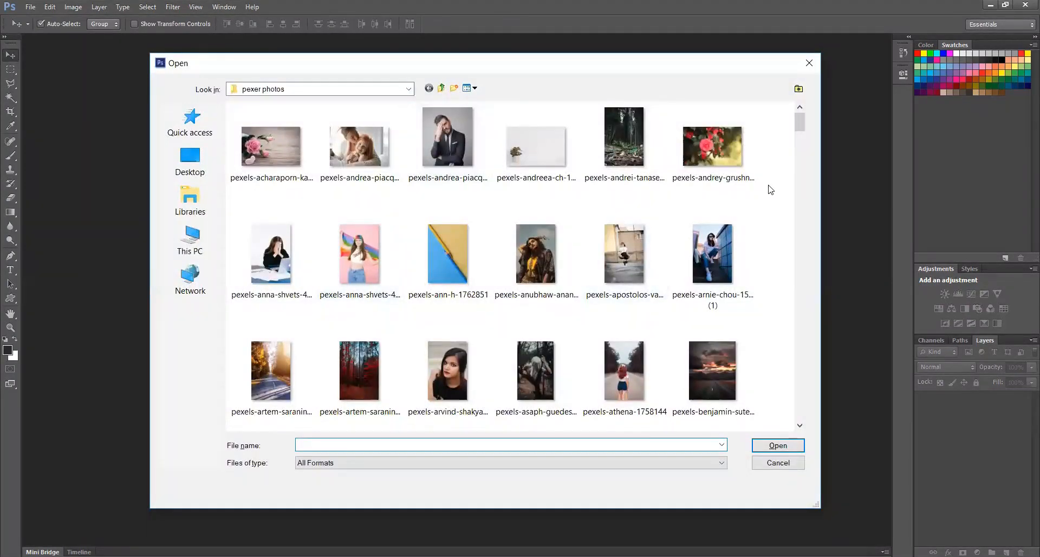
left_click_drag(800, 122, 805, 338)
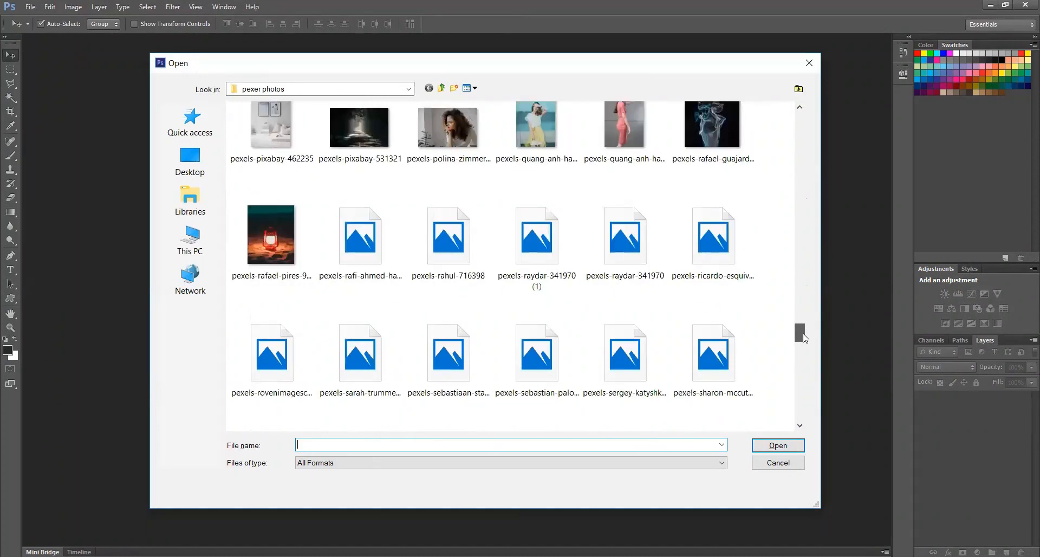
left_click_drag(805, 337, 804, 353)
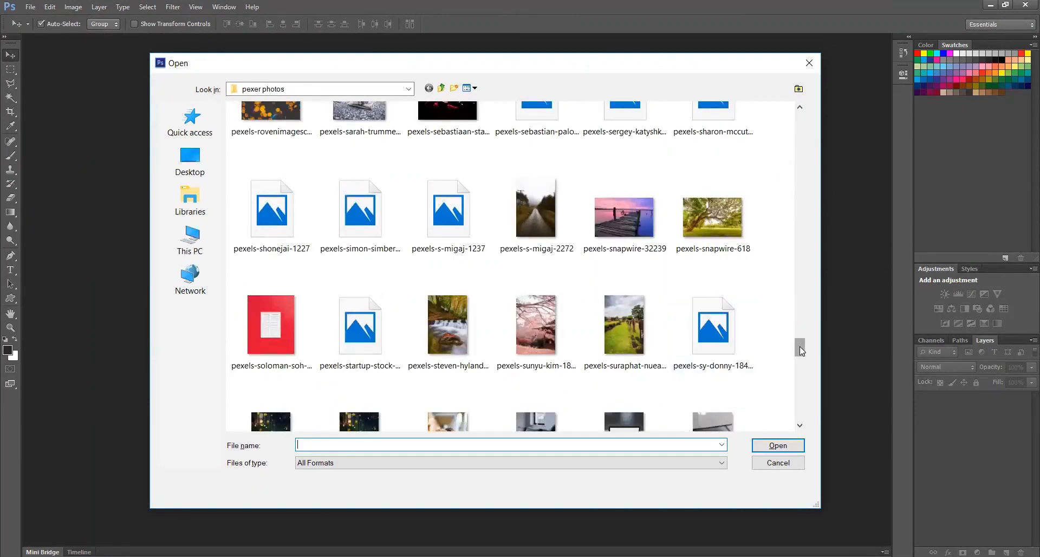
scroll(801, 354, "down", 3)
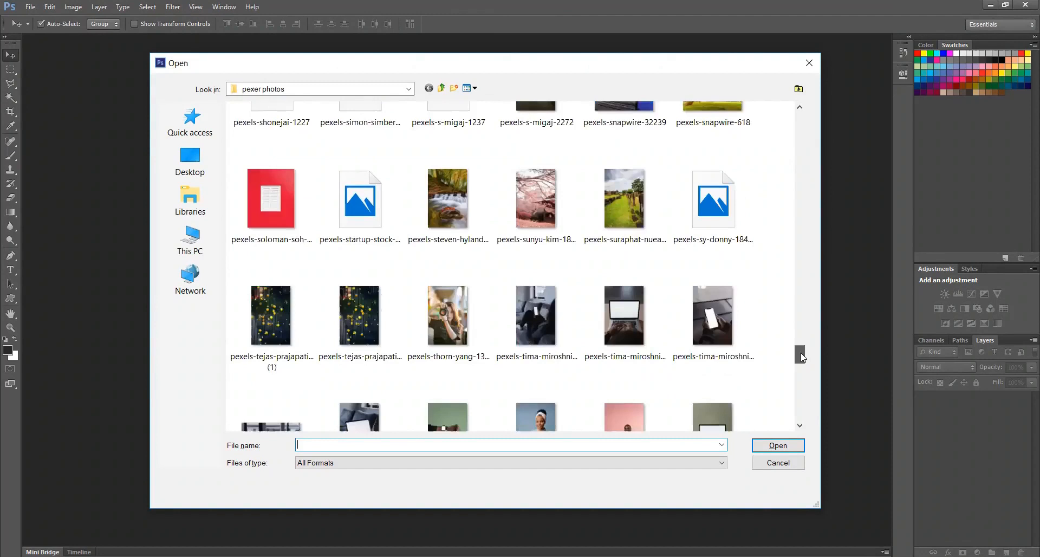
scroll(801, 359, "down", 3)
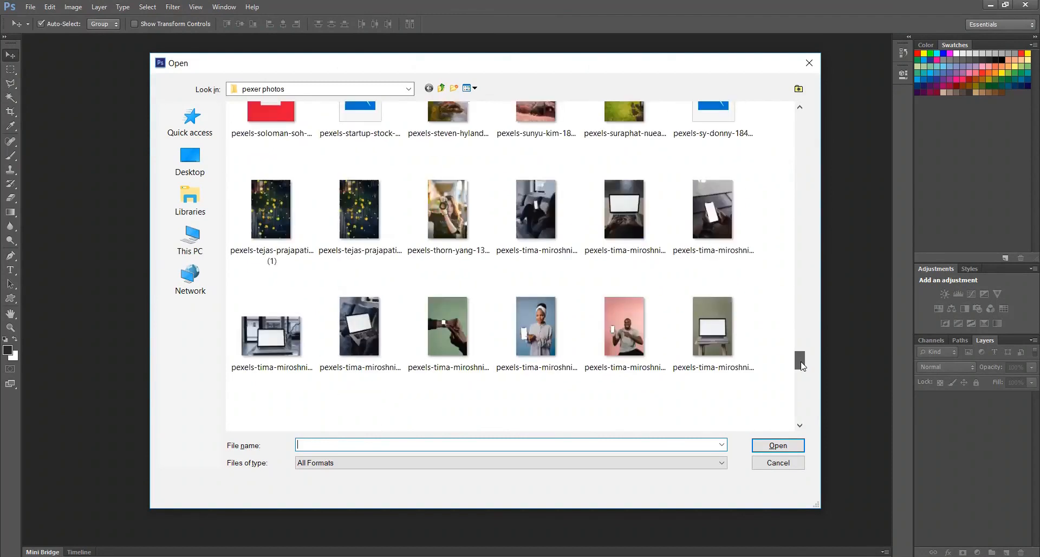
scroll(802, 374, "down", 3)
scroll(803, 382, "down", 6)
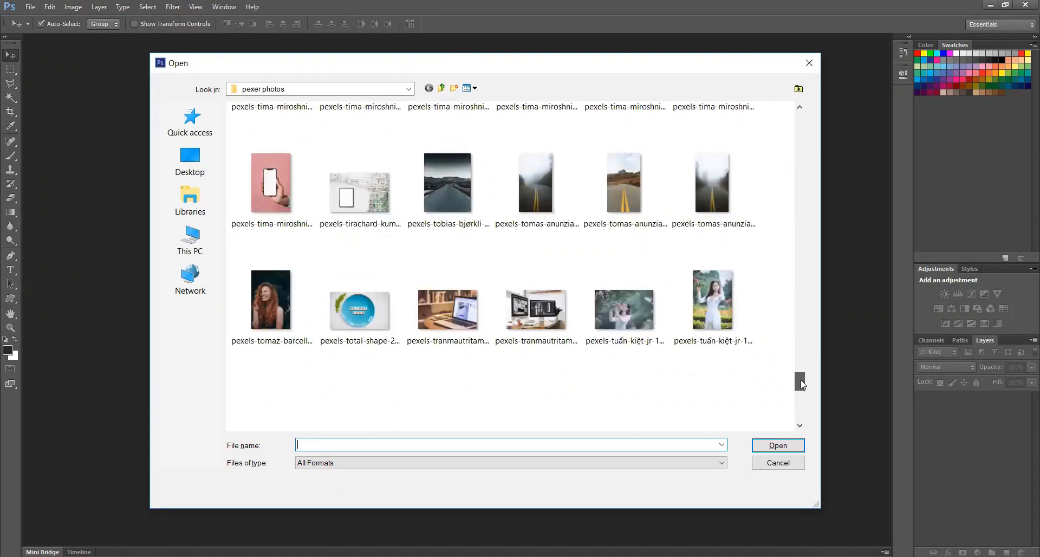
left_click(537, 312)
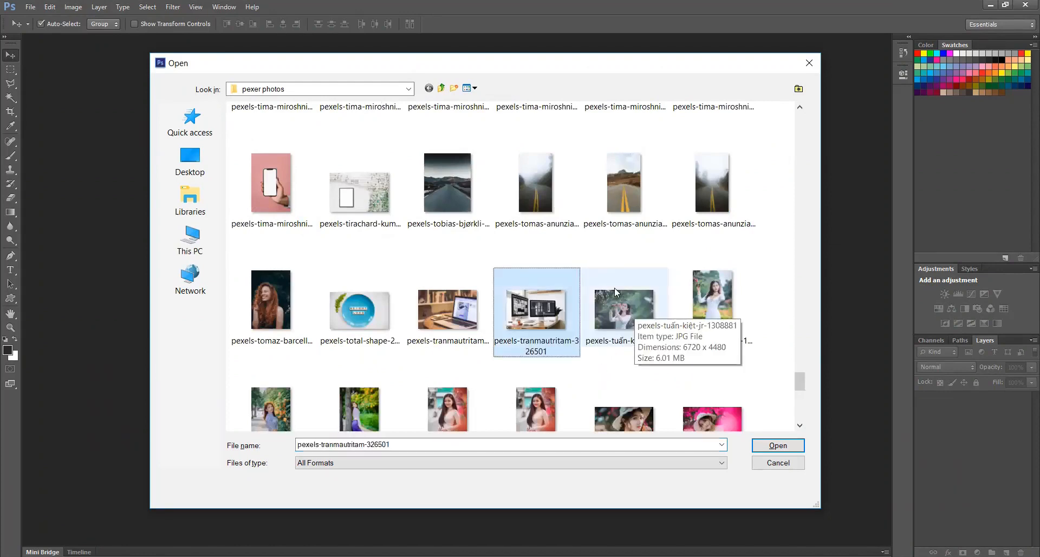
left_click(784, 445)
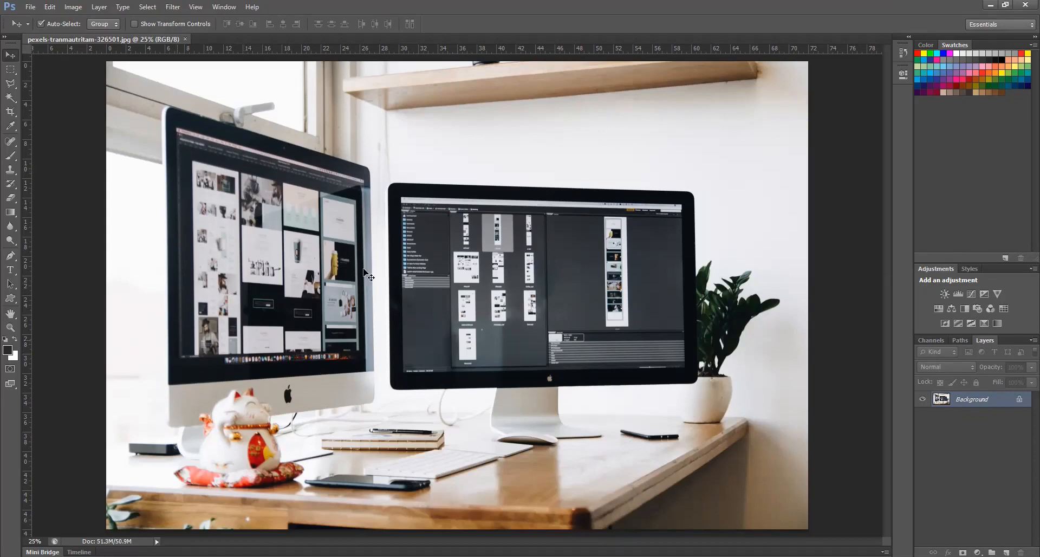
Use the Perspective Crop Tool to mark the four screen corners of the angled monitor beside the cat figurine and apply the crop
left_click(12, 112)
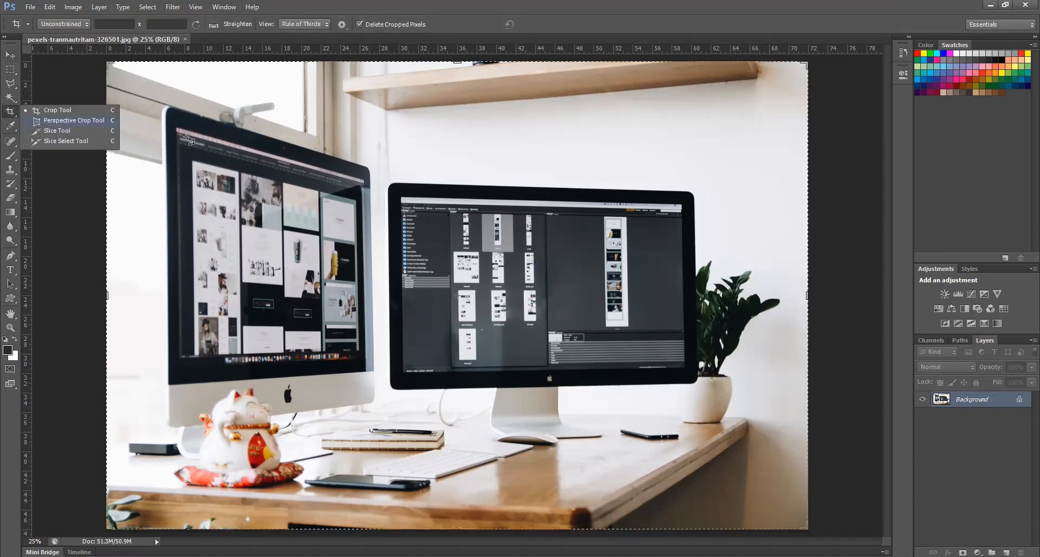
left_click(53, 120)
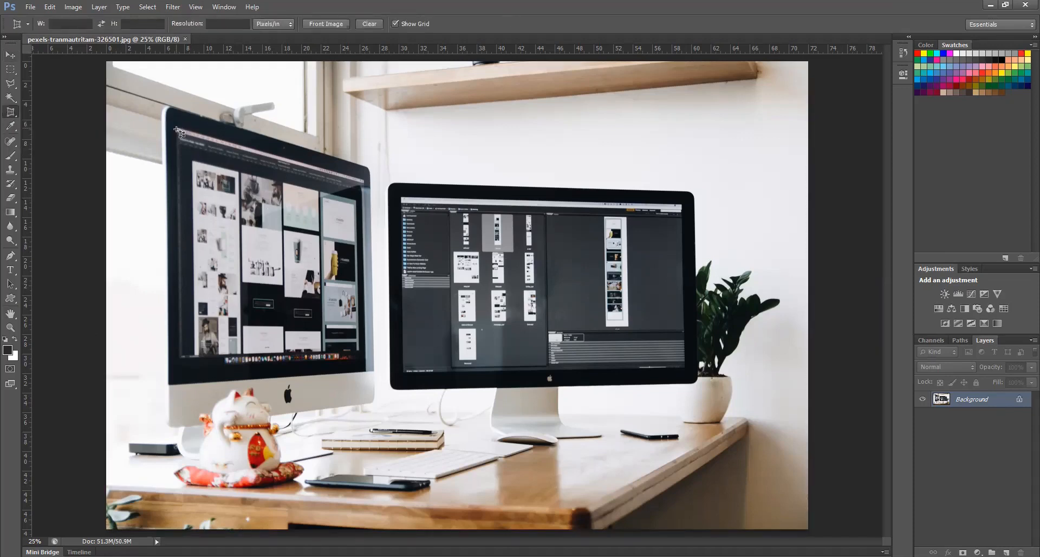
left_click(176, 126)
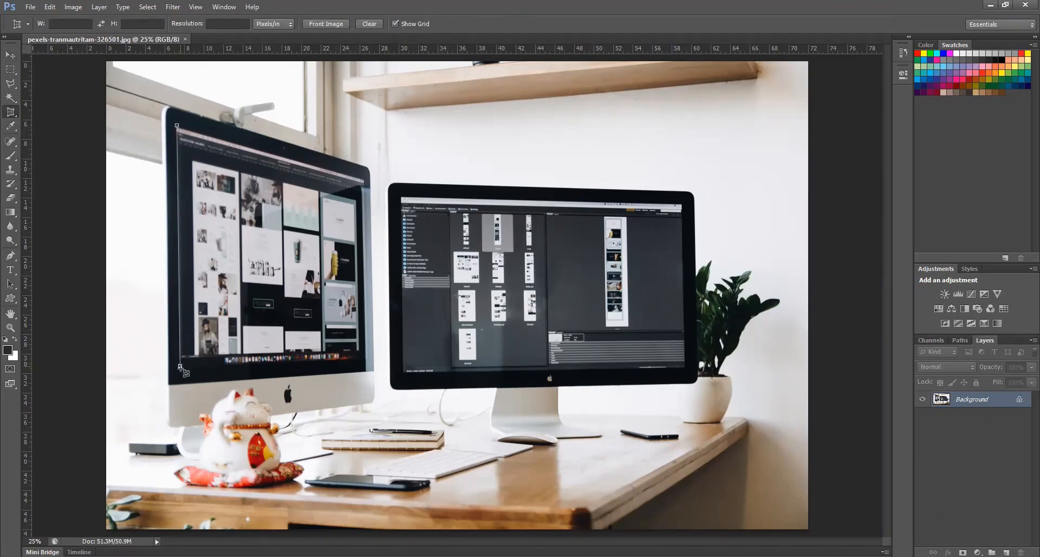
left_click(305, 366)
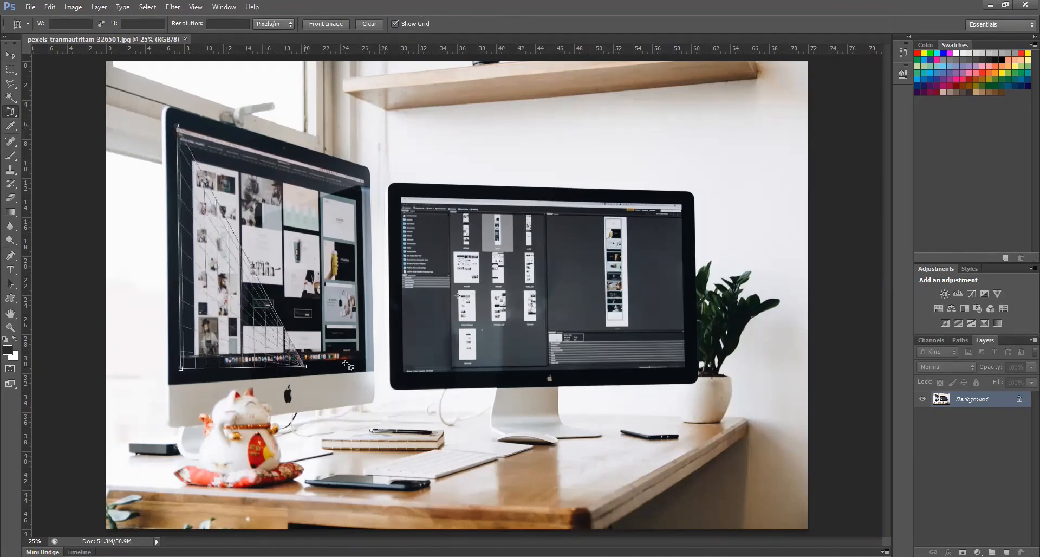
left_click(365, 361)
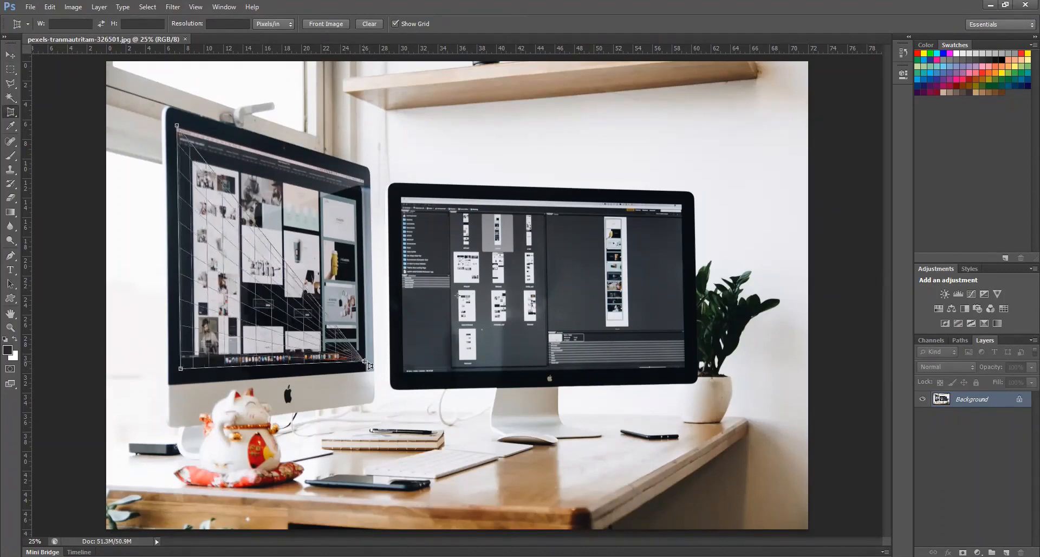
left_click(363, 177)
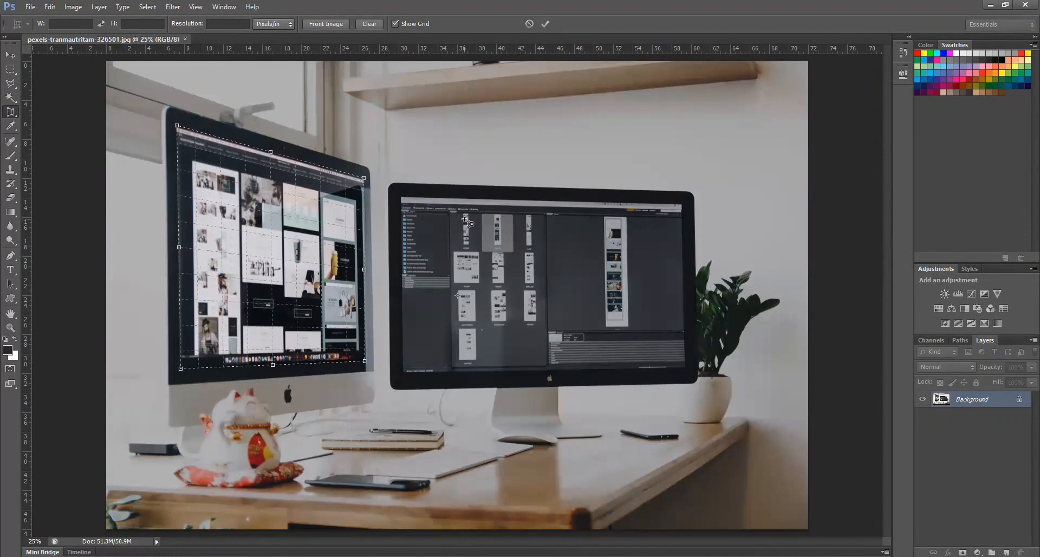
key("Return")
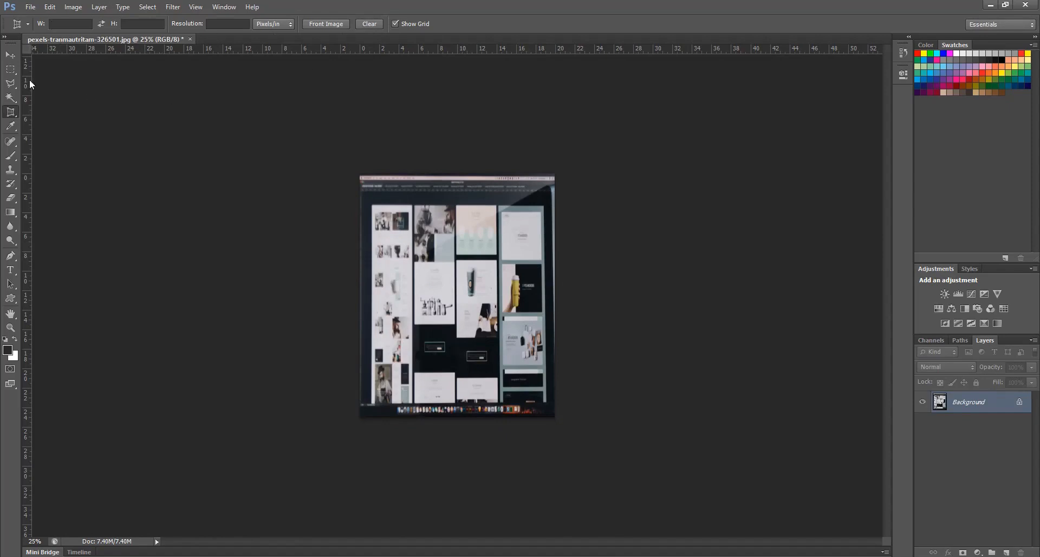
Switch back to the standard Crop Tool, return to the Move tool, and close the desk photo without saving its changes
right_click(12, 111)
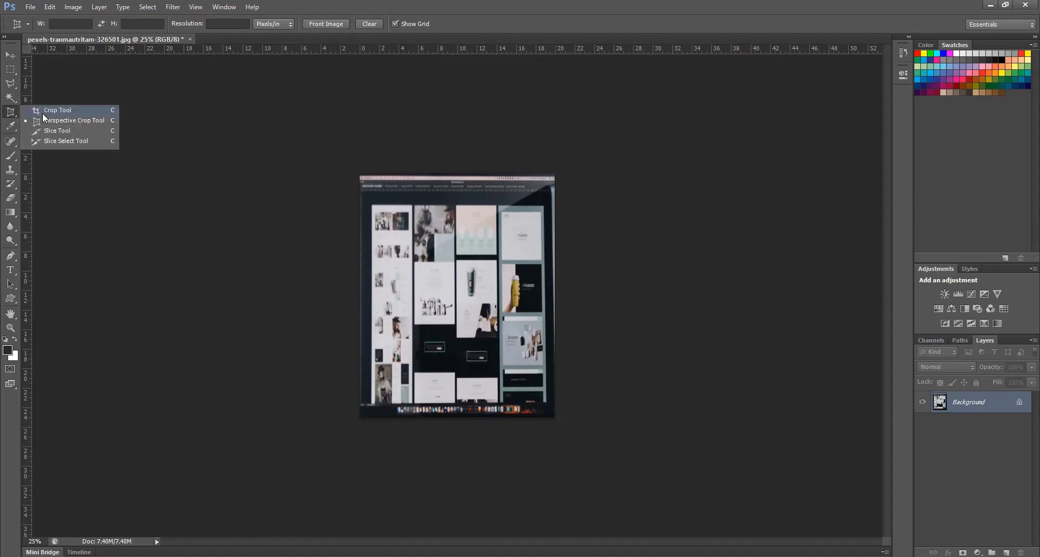
left_click(42, 112)
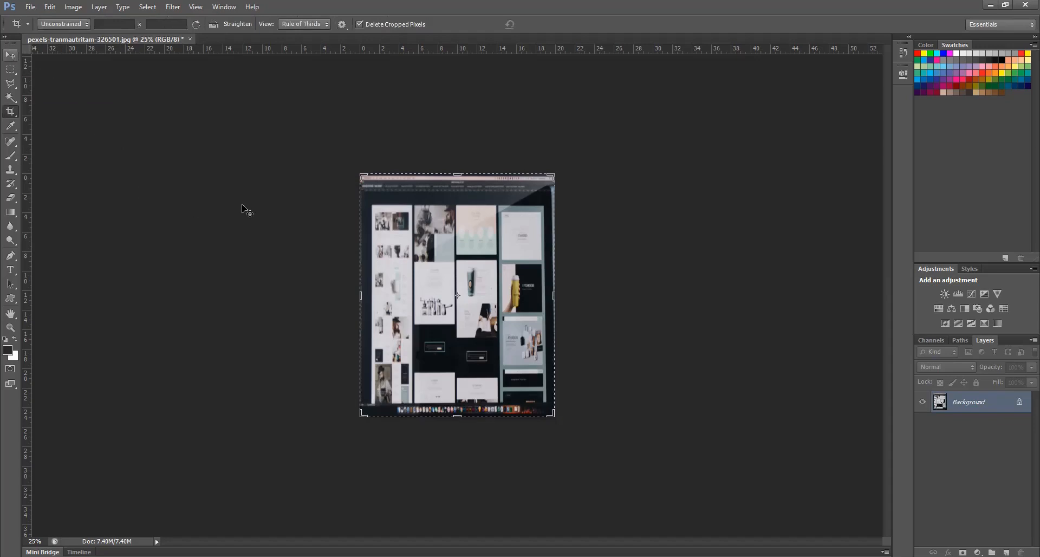
key("v")
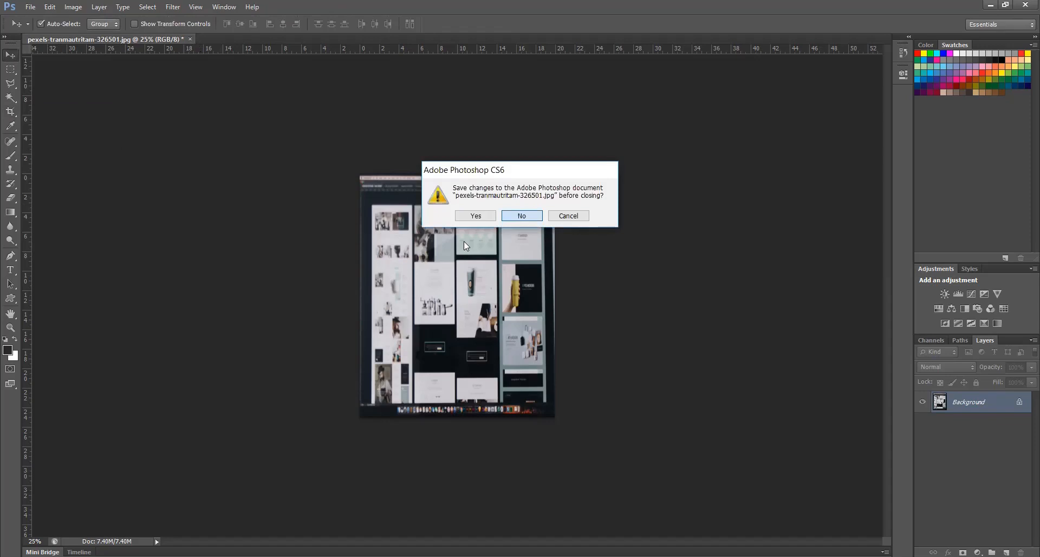
left_click(462, 215)
Open the landscape photo of red flowers from the pexer photos folder, view the Crop Tool variants, and close the photo
key("ctrl+o")
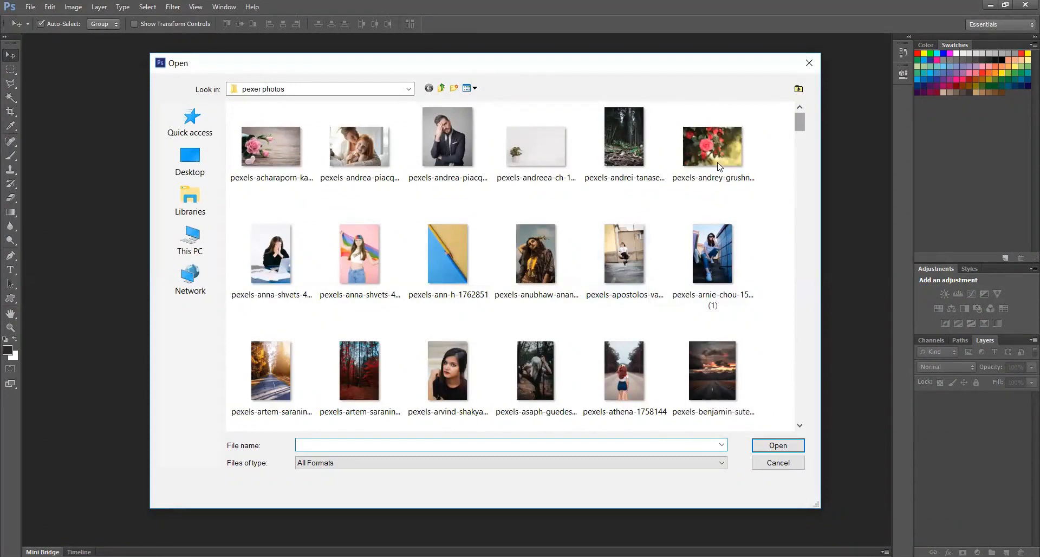
double_click(704, 157)
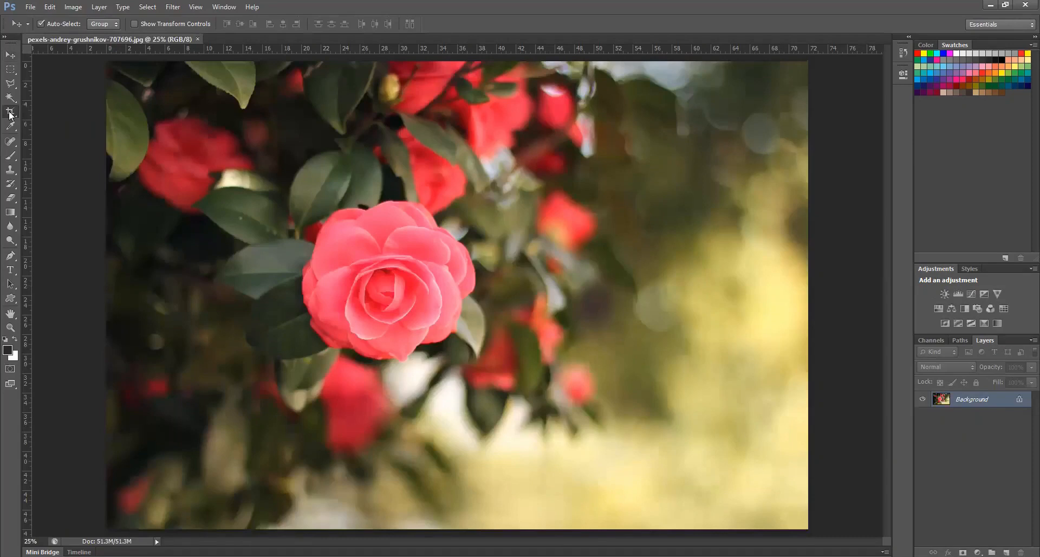
left_click(9, 113)
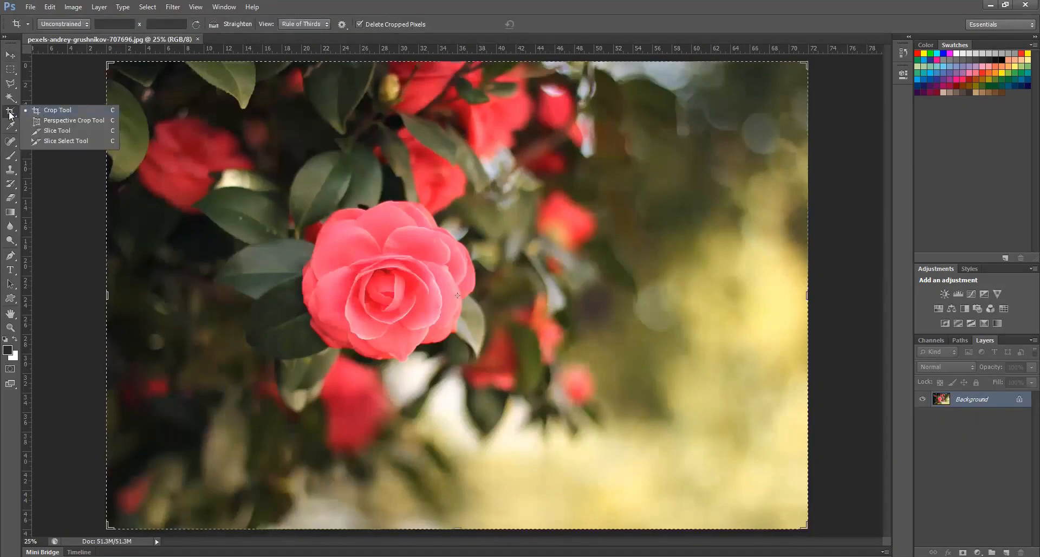
left_click(10, 54)
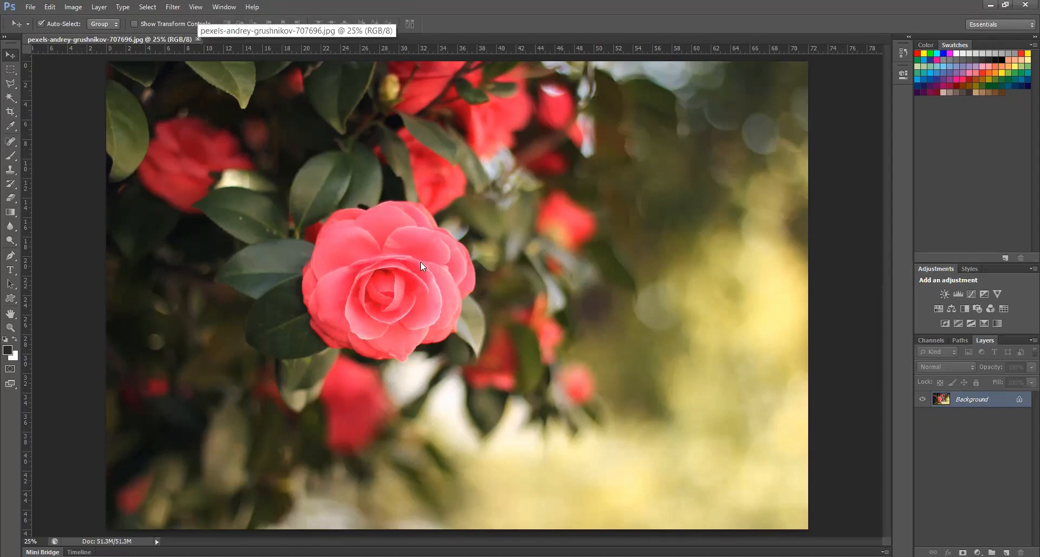
key("ctrl+w")
Open the portrait of the dark-haired woman in a red shirt and gold necklace from the pexer photos folder
key("ctrl+o")
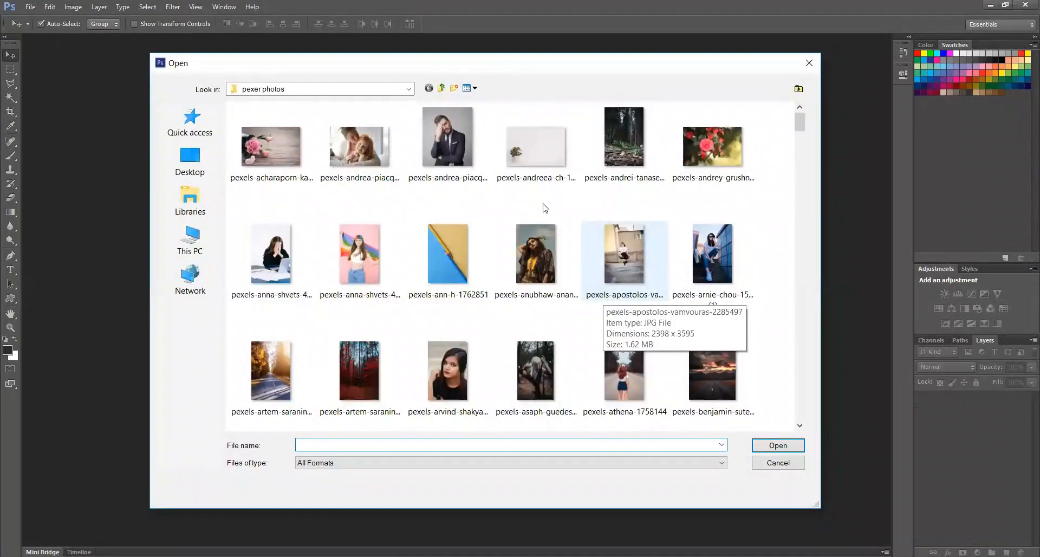
scroll(798, 135, "down", 1)
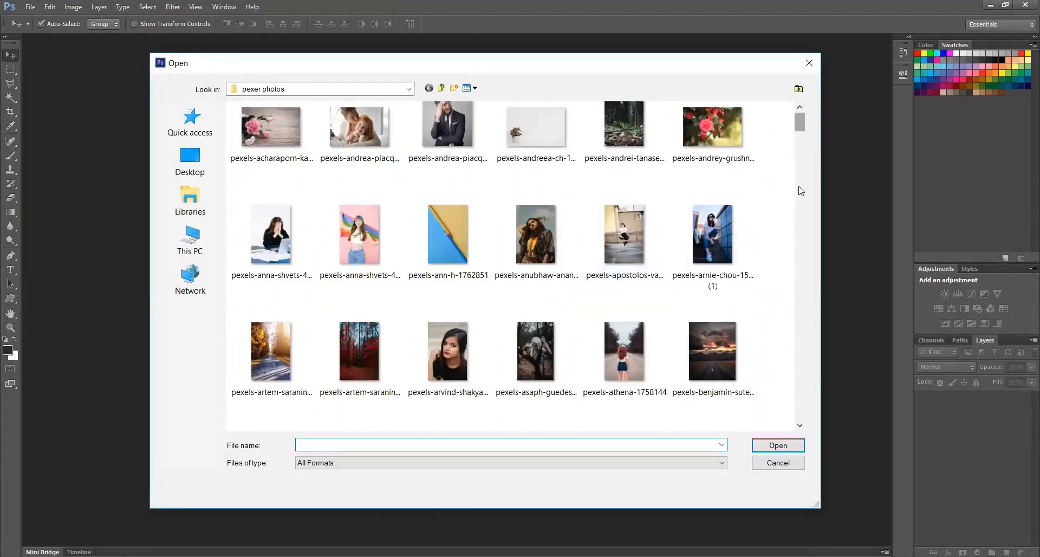
scroll(801, 191, "down", 5)
scroll(801, 217, "down", 5)
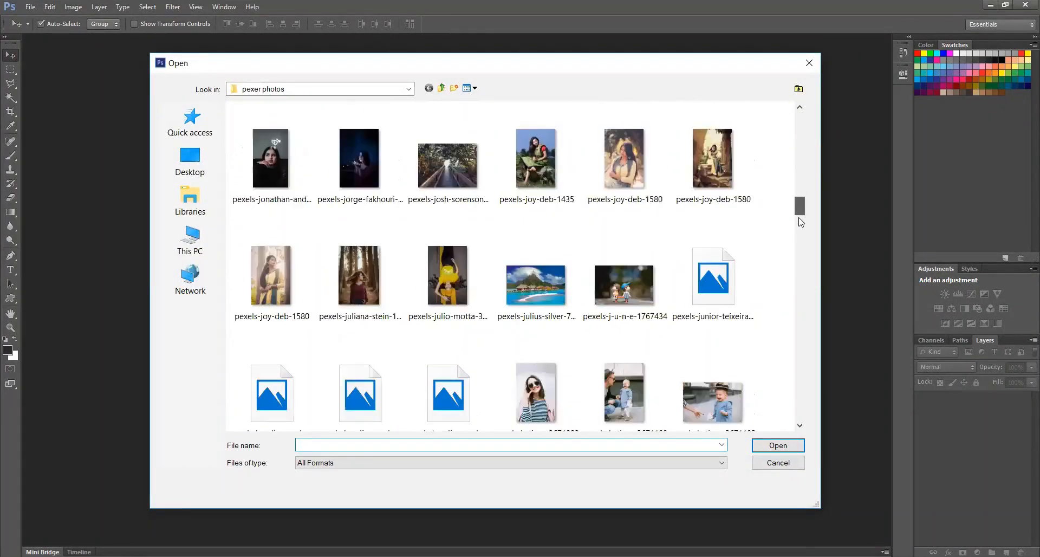
scroll(801, 222, "down", 5)
scroll(801, 233, "down", 4)
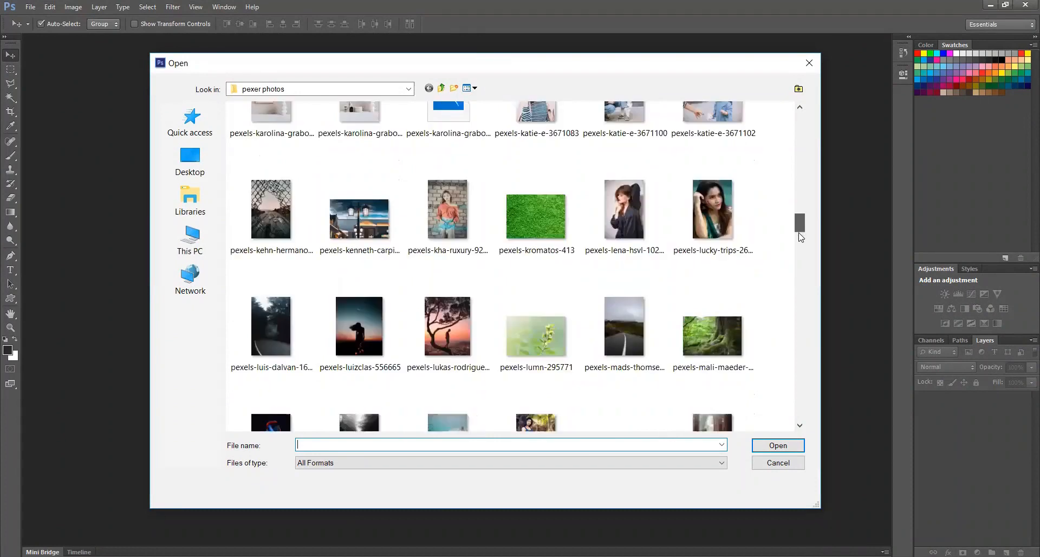
scroll(801, 239, "down", 5)
scroll(800, 244, "down", 2)
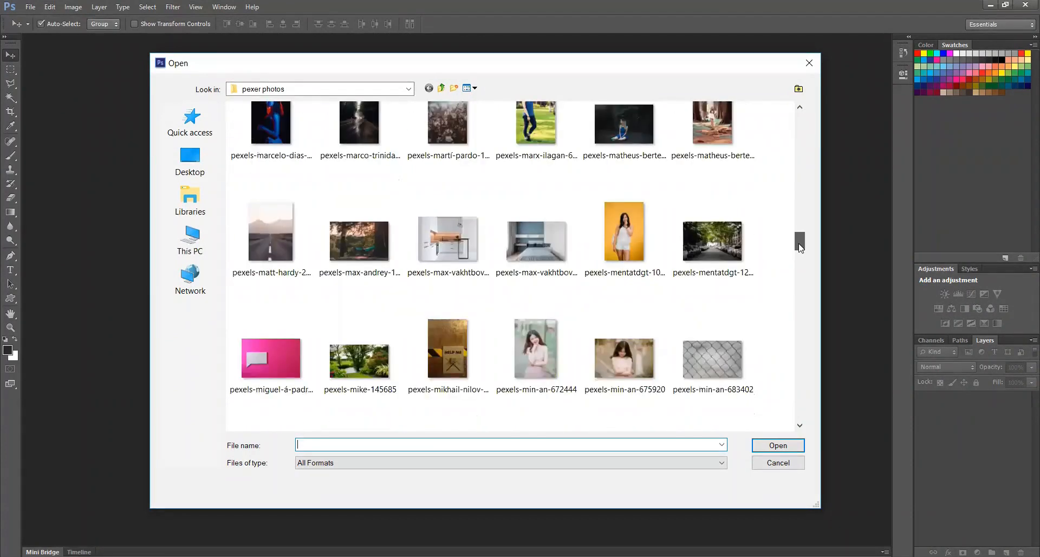
scroll(800, 248, "down", 1)
scroll(800, 252, "down", 1)
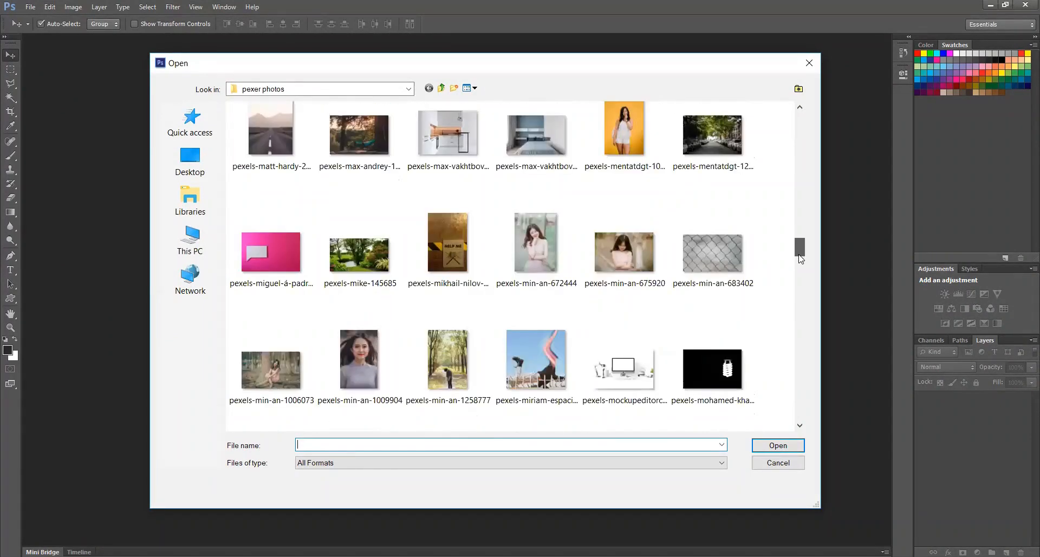
scroll(801, 265, "down", 2)
scroll(801, 271, "down", 4)
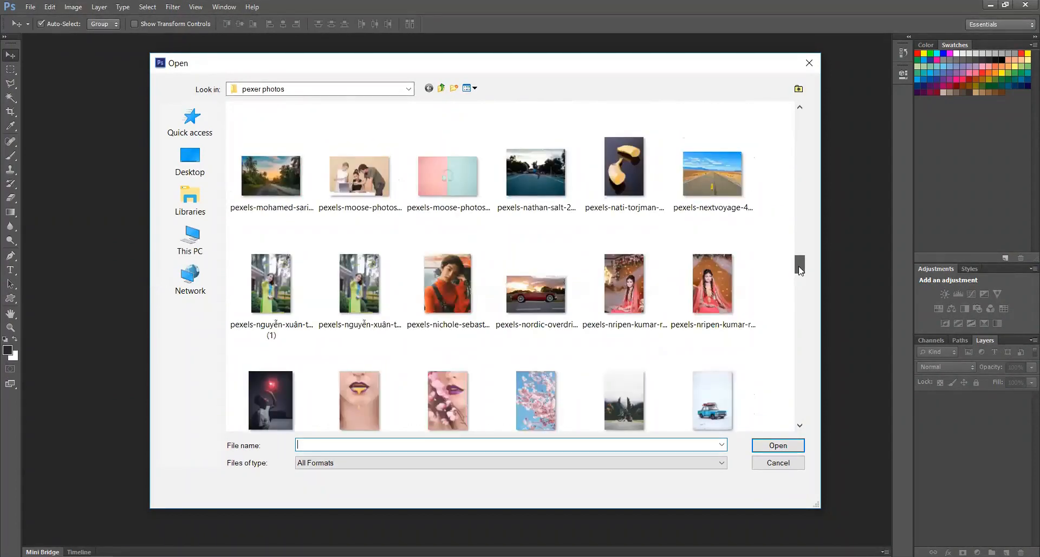
left_click_drag(801, 271, 798, 330)
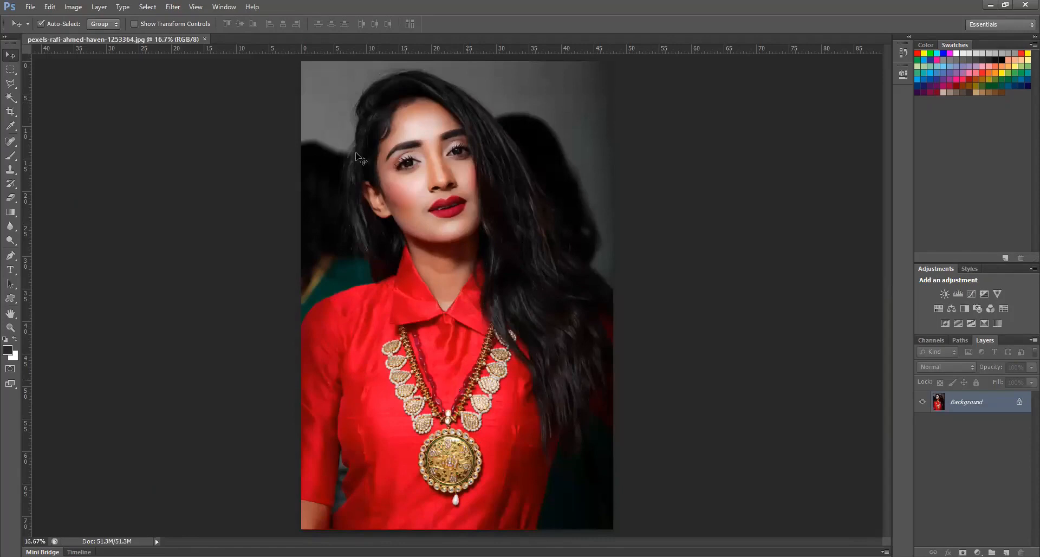
Convert the portrait's locked Background into a regular layer named Layer 0 and activate the Crop Tool
double_click(1008, 405)
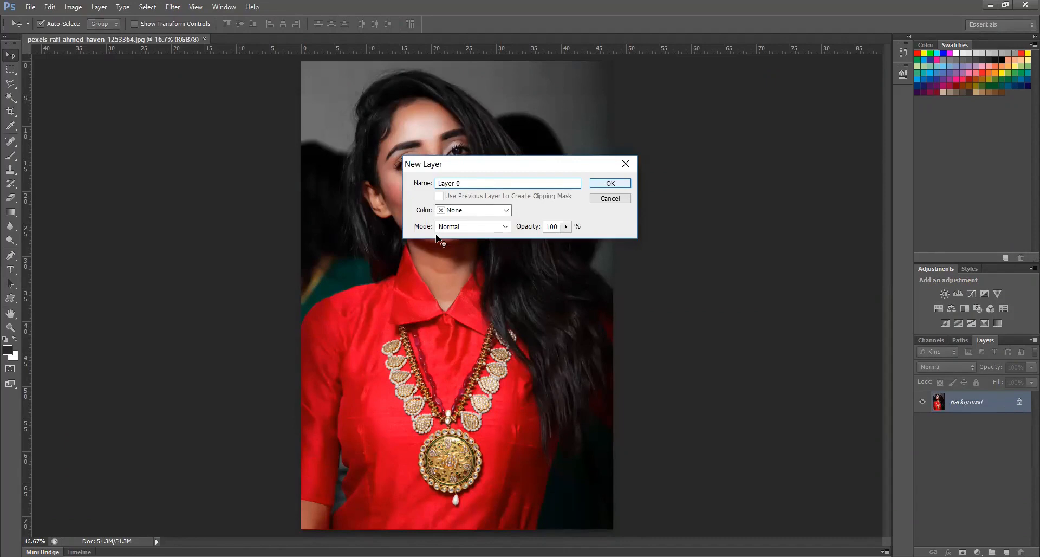
key("Return")
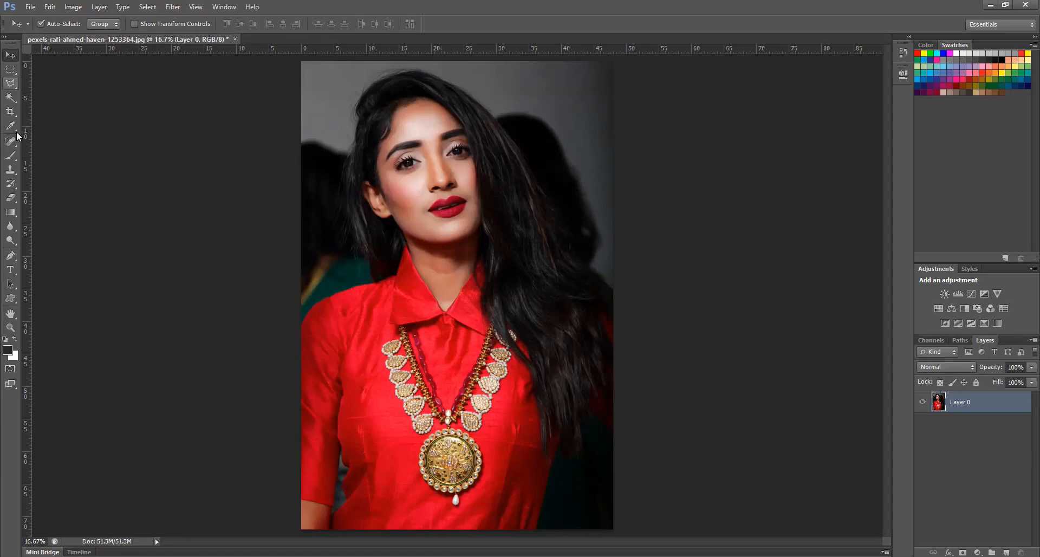
left_click(11, 112)
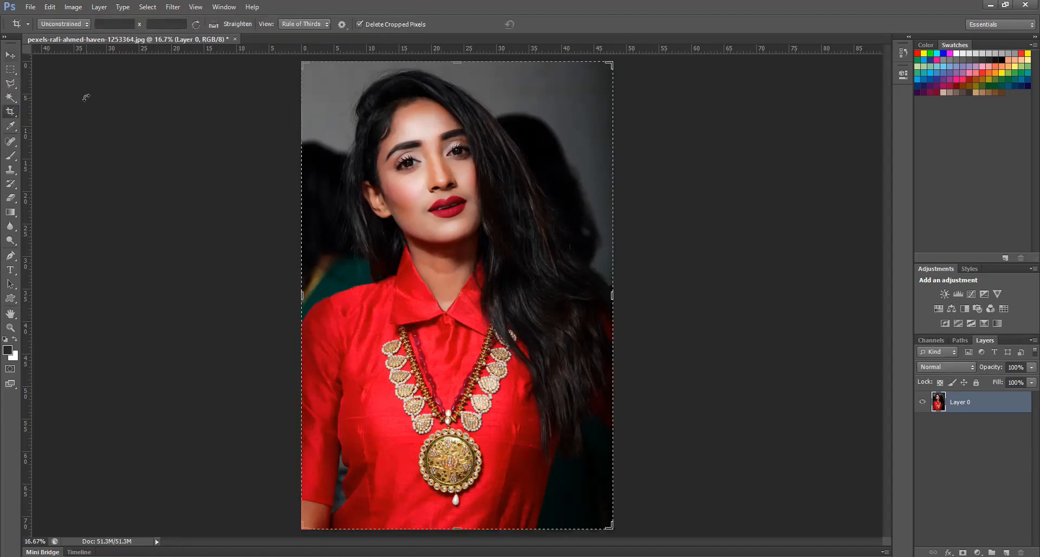
Set a custom crop size of 1.5 inches wide by 2 inches high at a resolution of 200 pixels/inch
left_click(86, 25)
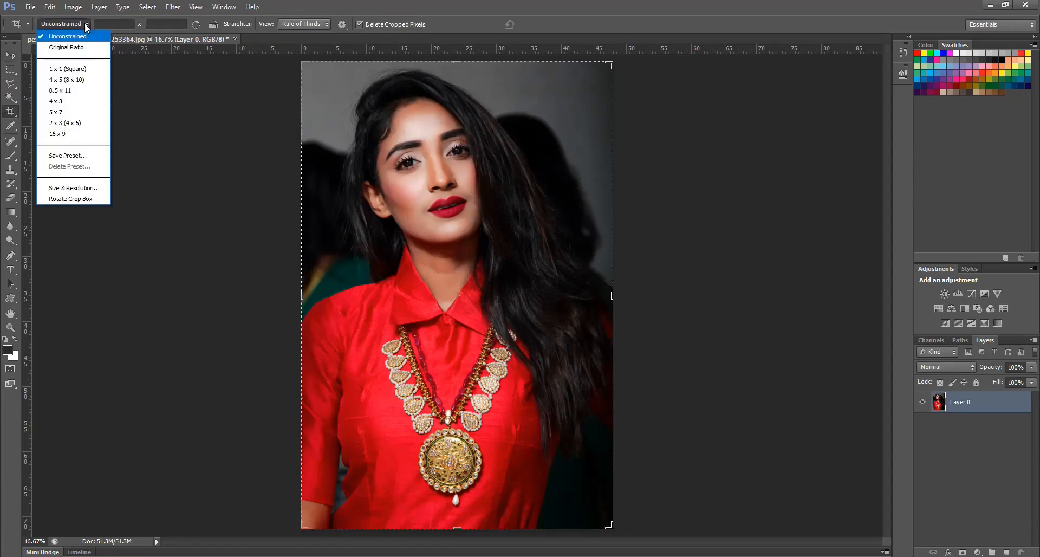
left_click(69, 190)
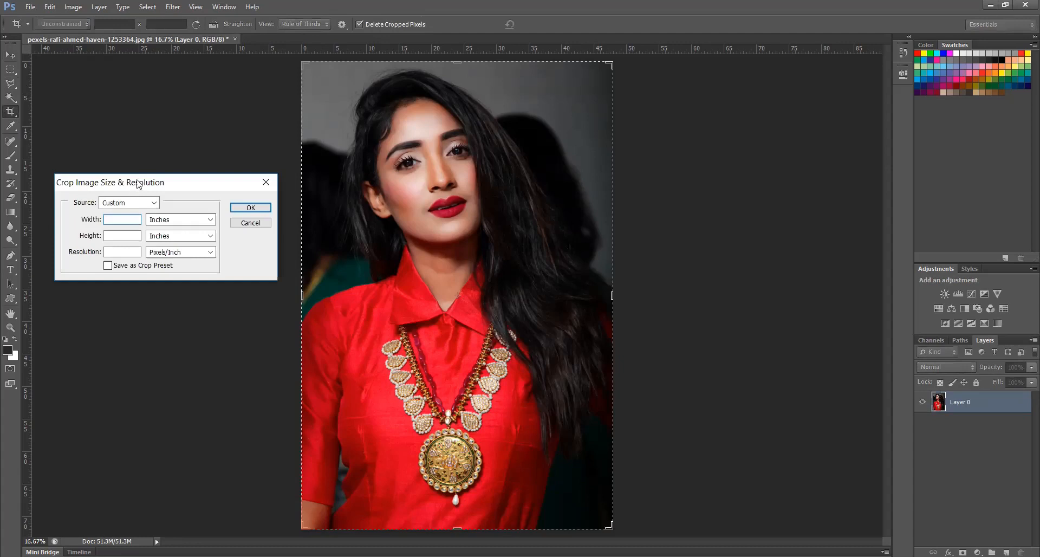
left_click_drag(162, 189, 167, 198)
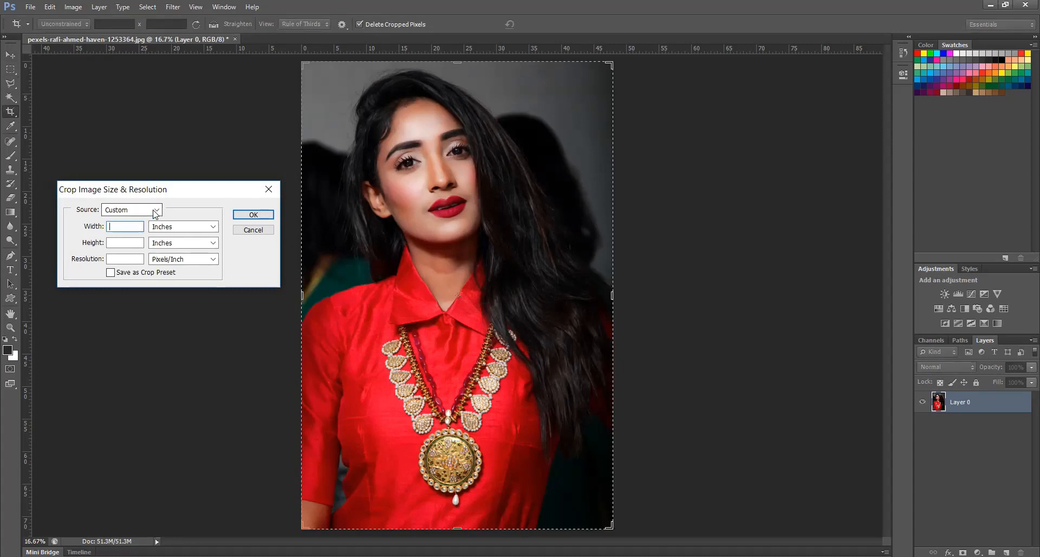
left_click(154, 211)
left_click(132, 226)
type("1.5")
key("Tab")
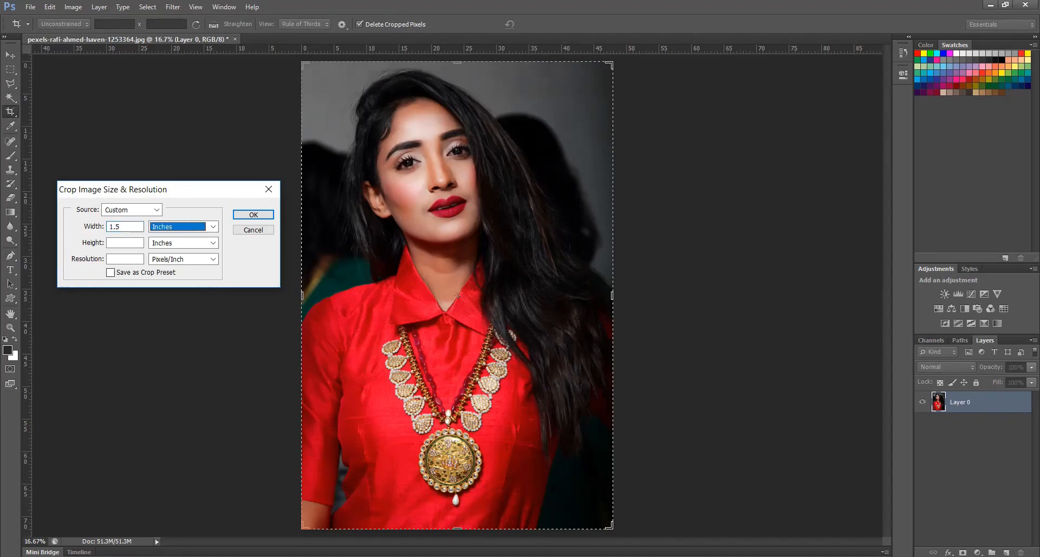
key("Tab")
type("2")
left_click(126, 258)
type("200")
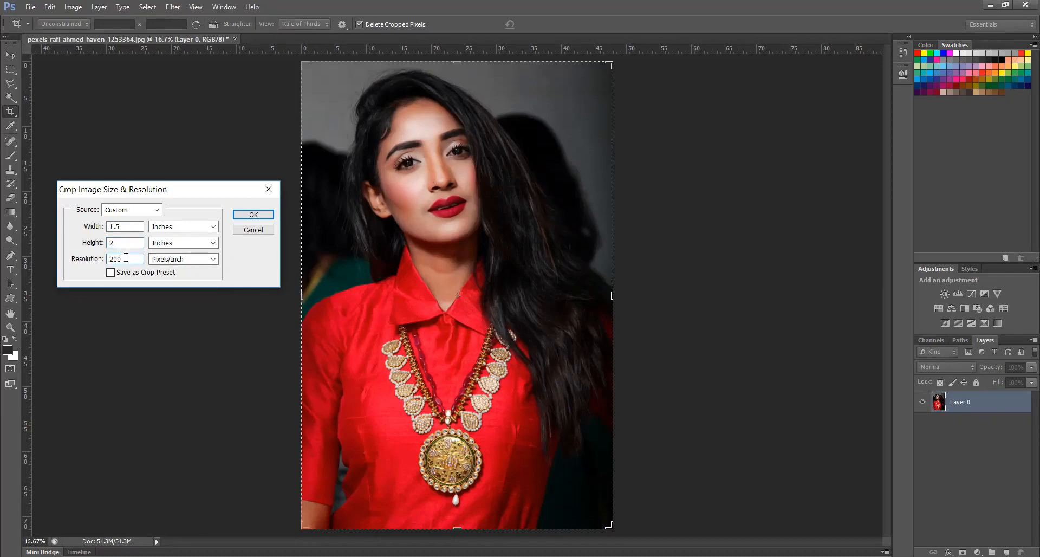
key("Return")
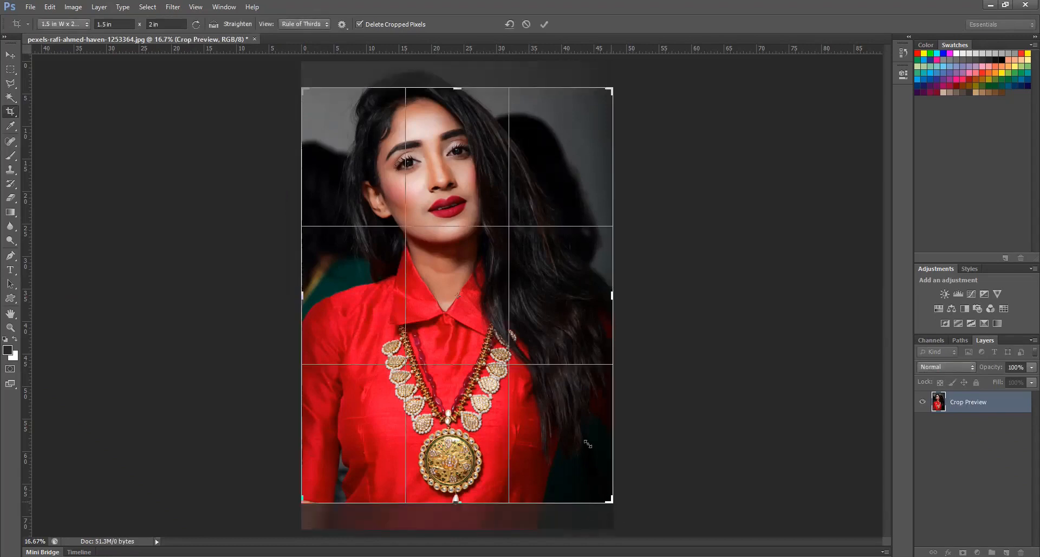
Shrink the crop box around the woman's head and shoulders, center her face in it, apply the crop, and view the result at 100%
left_click_drag(558, 408, 574, 425)
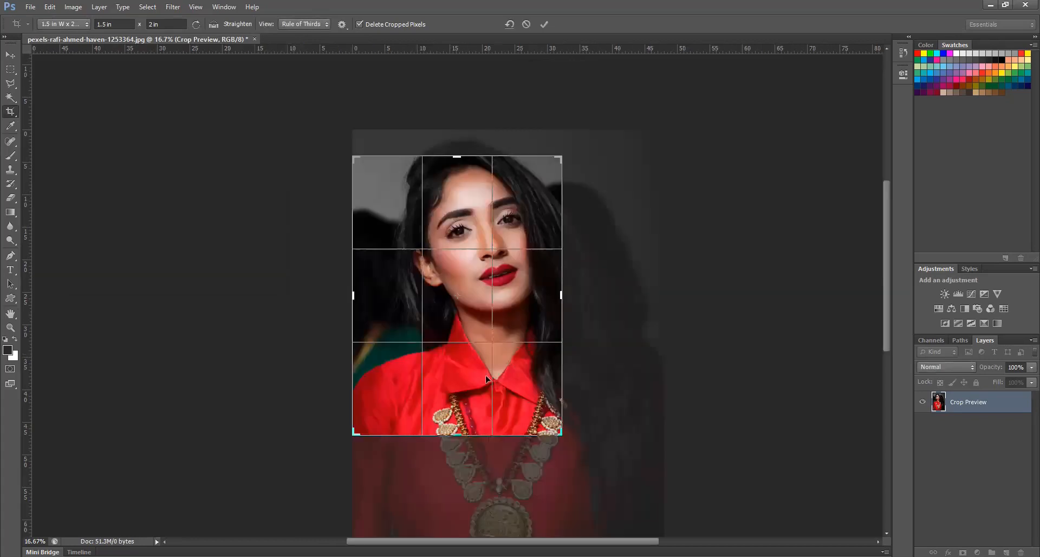
left_click_drag(485, 413, 474, 414)
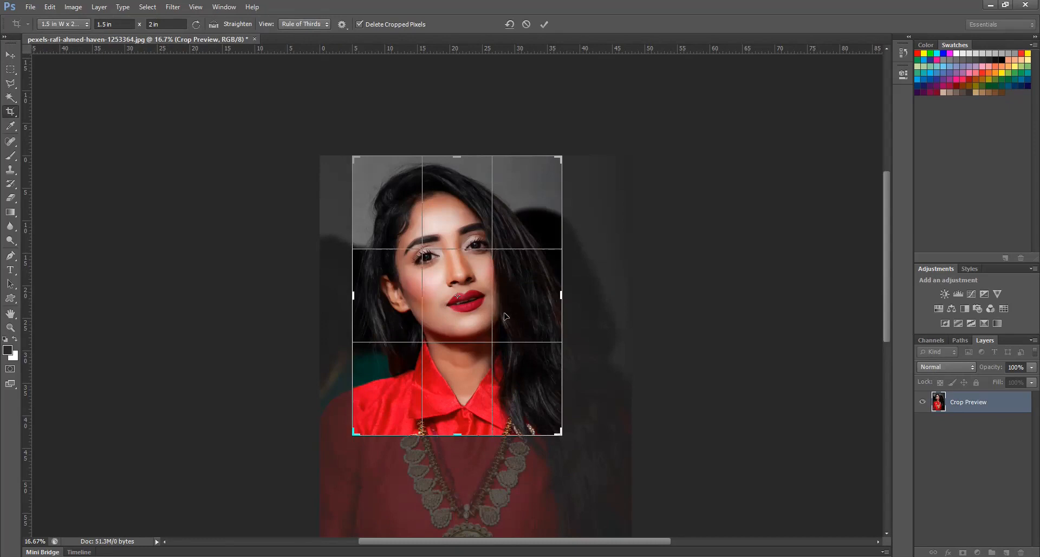
left_click_drag(505, 317, 504, 316)
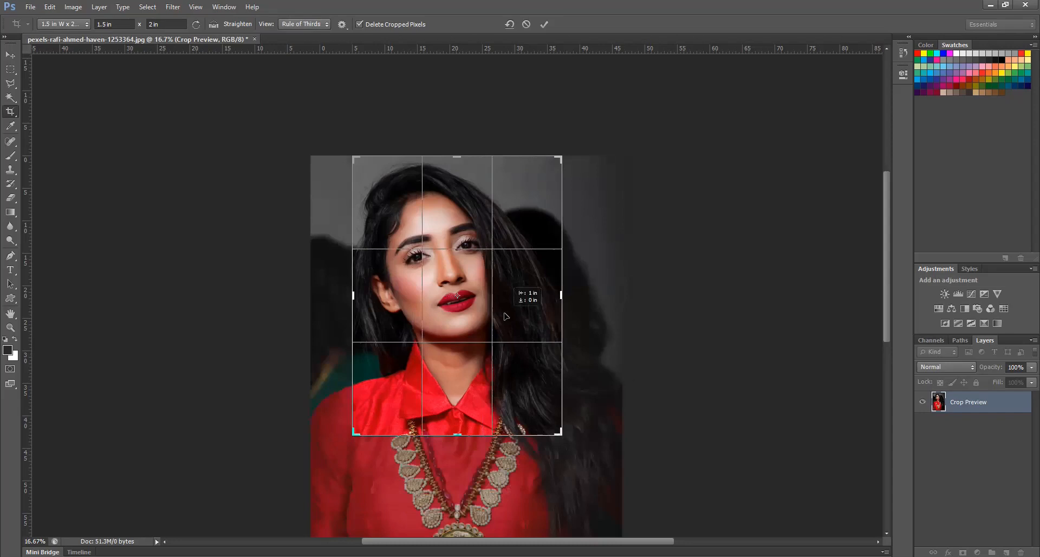
left_click_drag(510, 315, 511, 315)
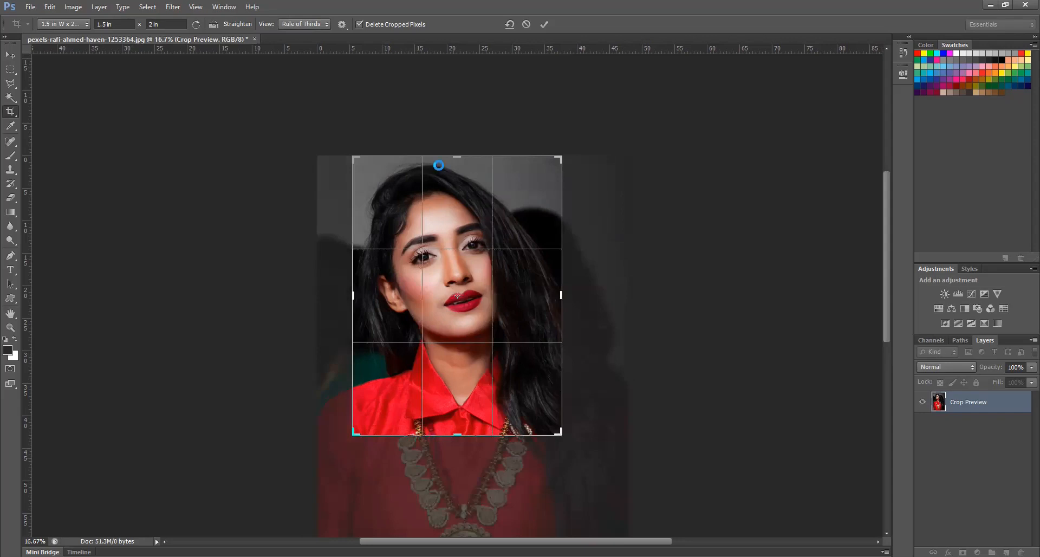
key("Return")
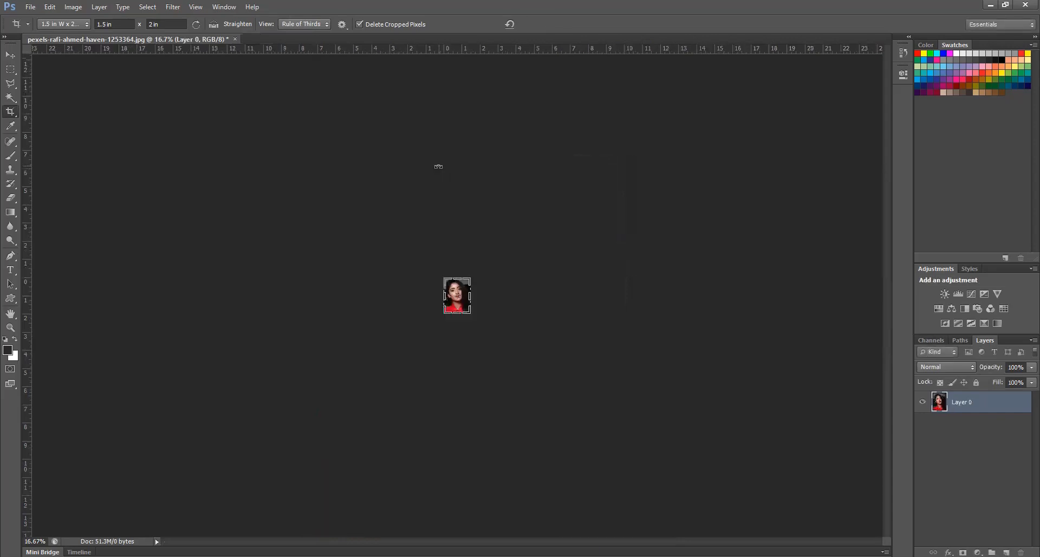
left_click(10, 55)
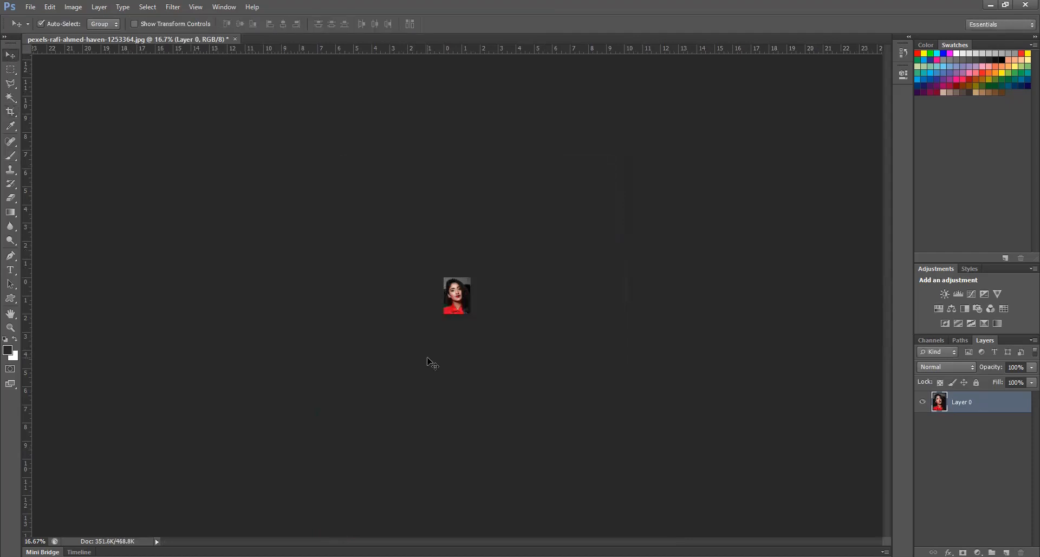
key("ctrl+1")
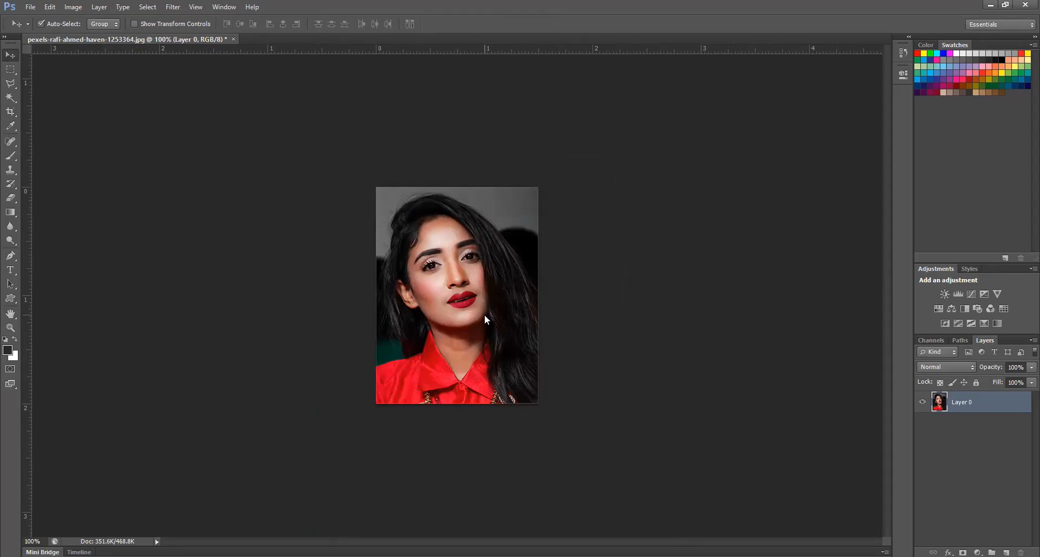
Create a new U.S. Paper document in Letter size, 8.5 x 11 inches at 300 pixels/inch with a white background
key("ctrl+n")
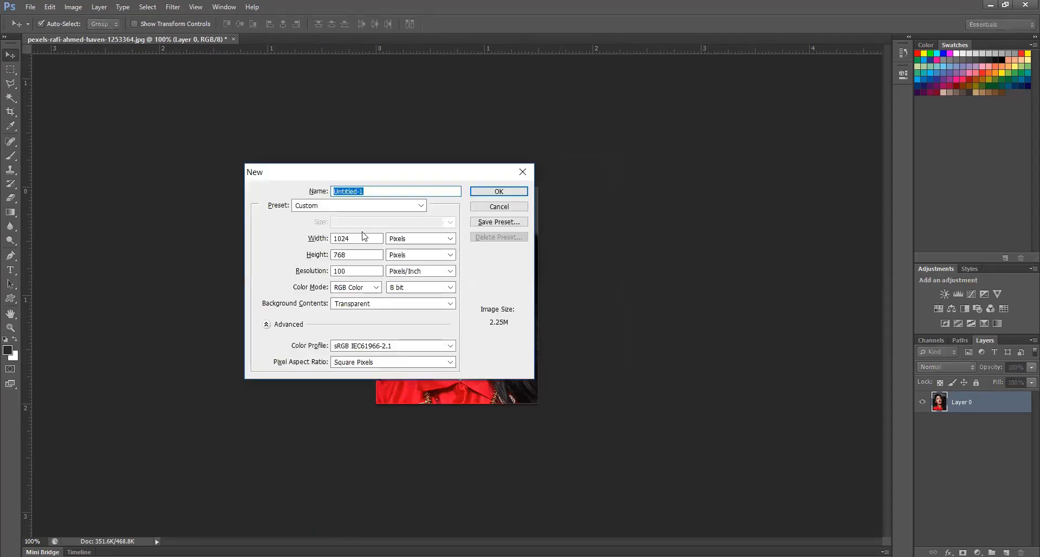
left_click(399, 211)
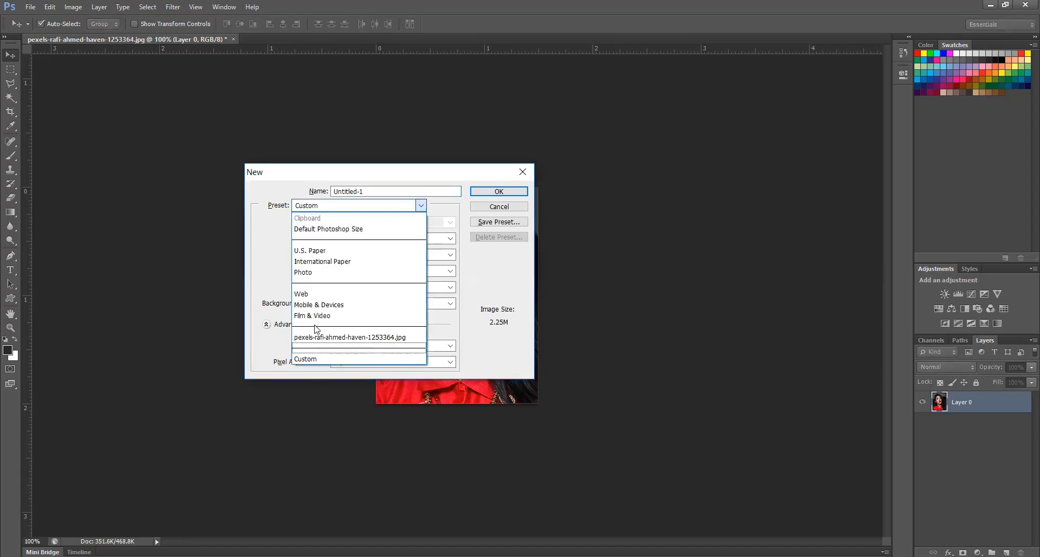
left_click(328, 253)
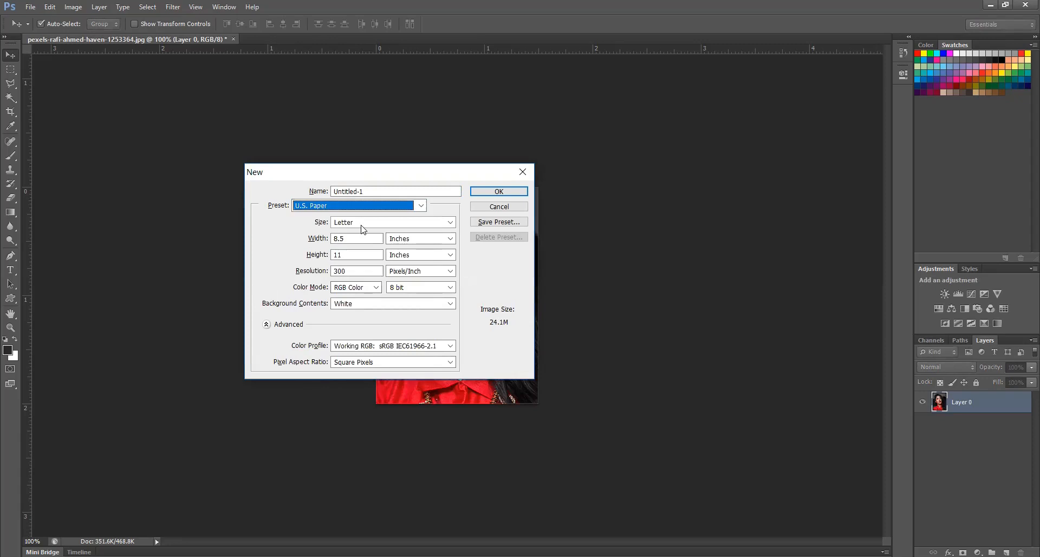
left_click(364, 223)
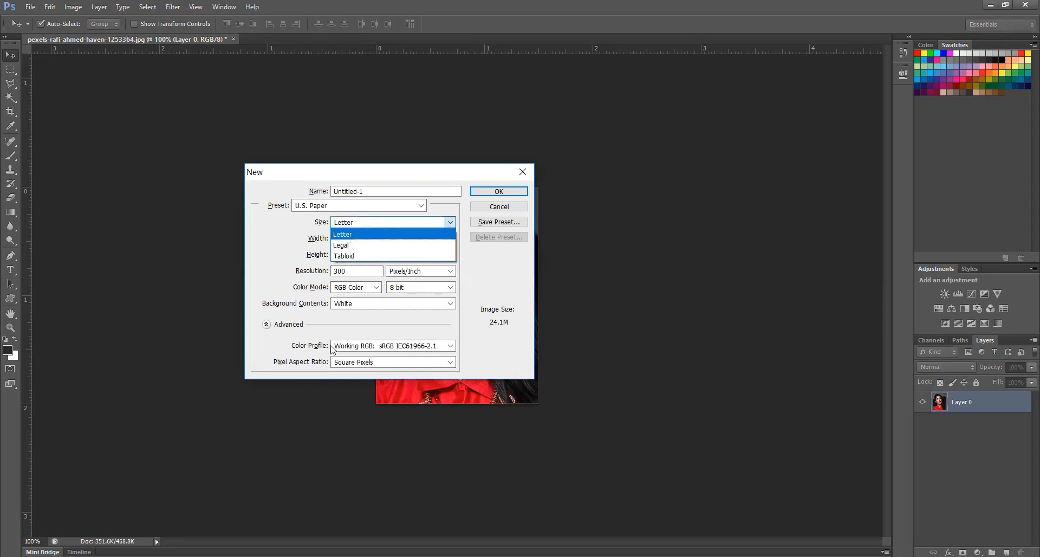
left_click(356, 321)
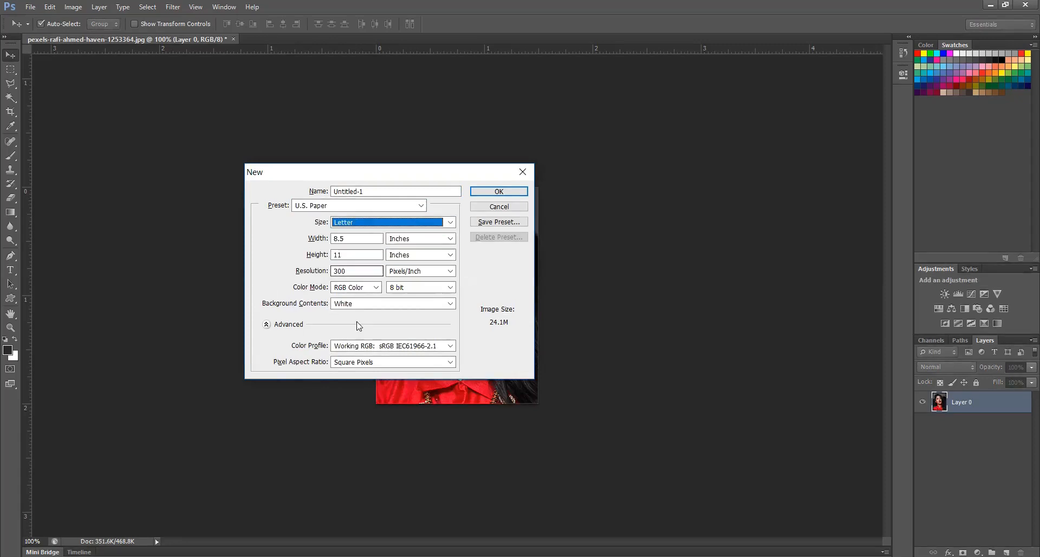
left_click(493, 197)
left_click(493, 196)
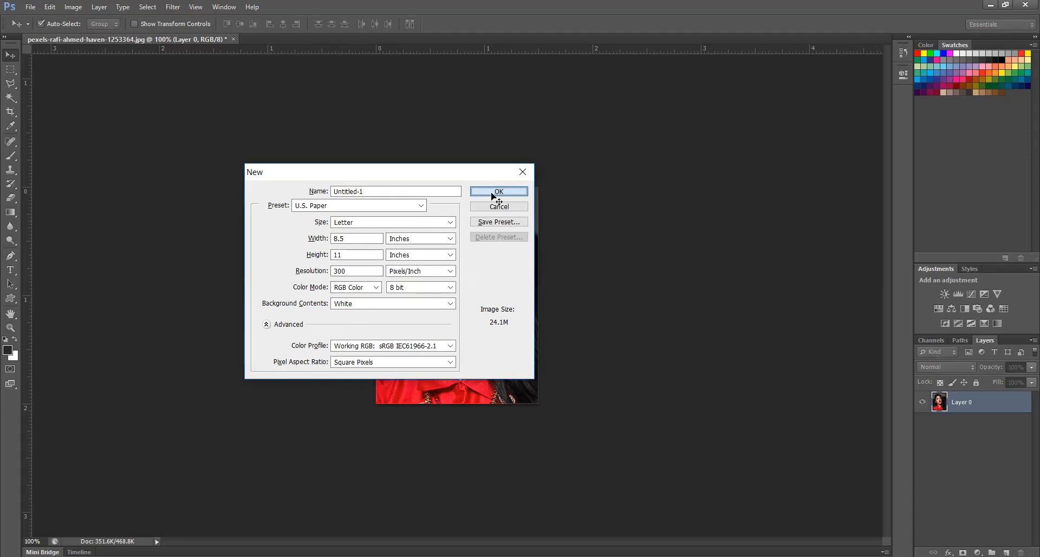
Copy the cropped portrait onto the blank Letter page and place it about 1.8 inches from the left edge and 1.5 inches from the top
left_click(203, 43)
left_click_drag(441, 275, 350, 155)
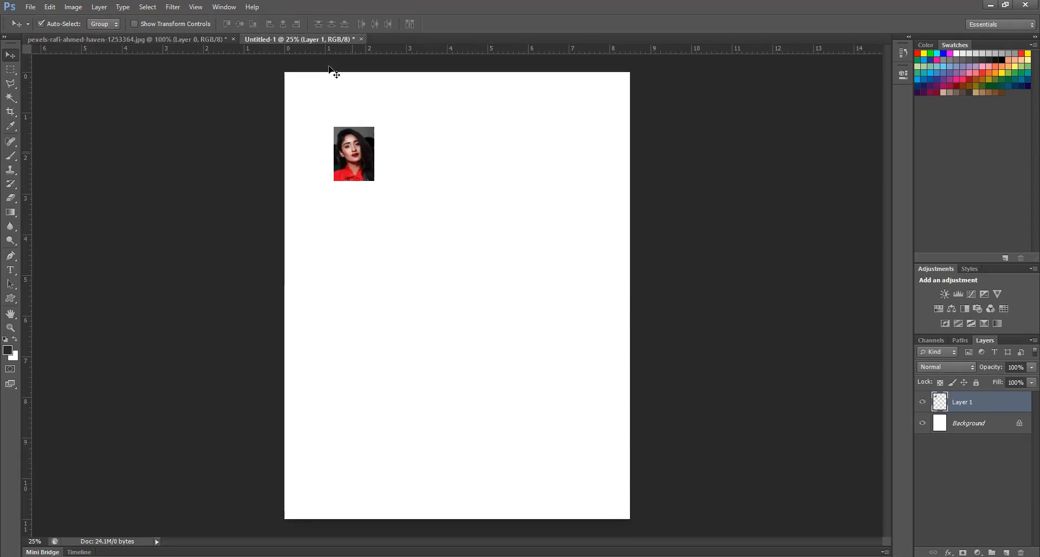
left_click_drag(353, 178, 349, 181)
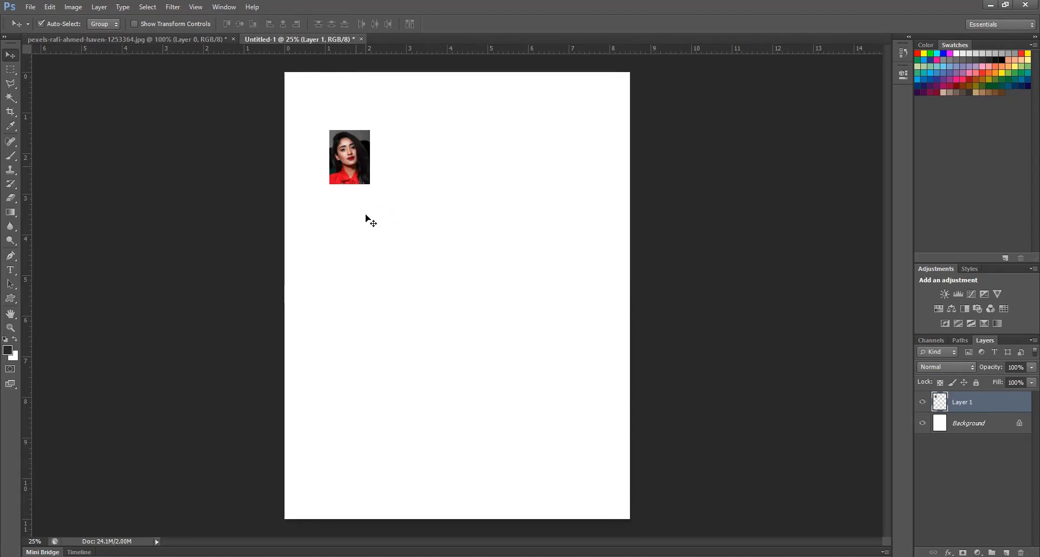
left_click_drag(366, 214, 368, 222)
scroll(368, 223, "up", 6)
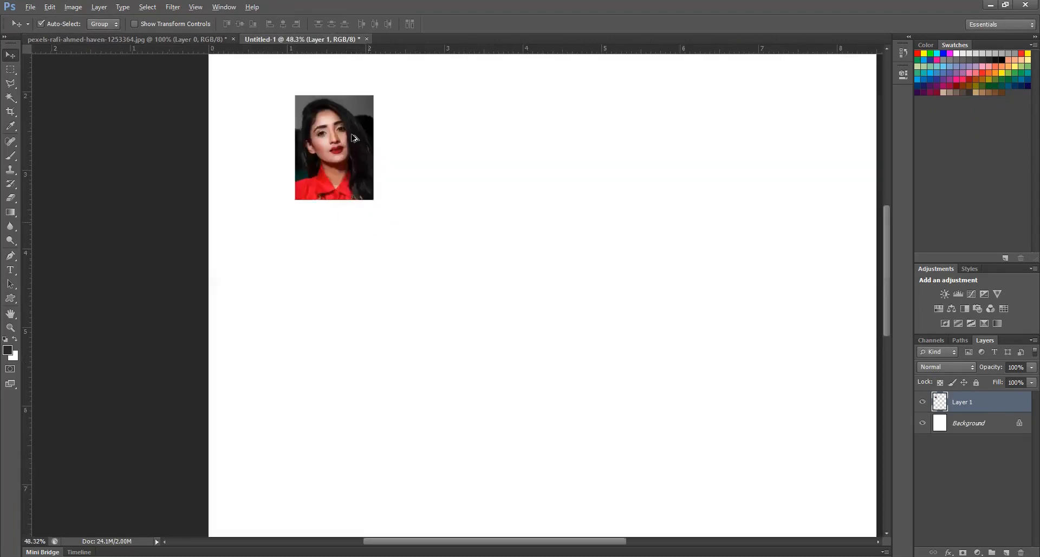
left_click_drag(401, 276, 378, 301)
scroll(381, 303, "down", 3)
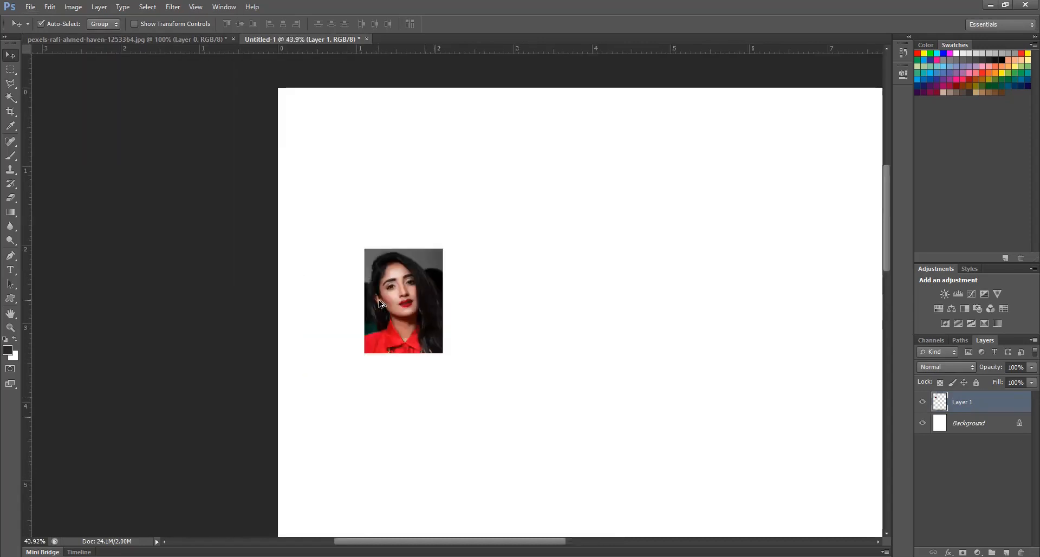
scroll(381, 303, "down", 2)
left_click_drag(338, 139, 427, 260)
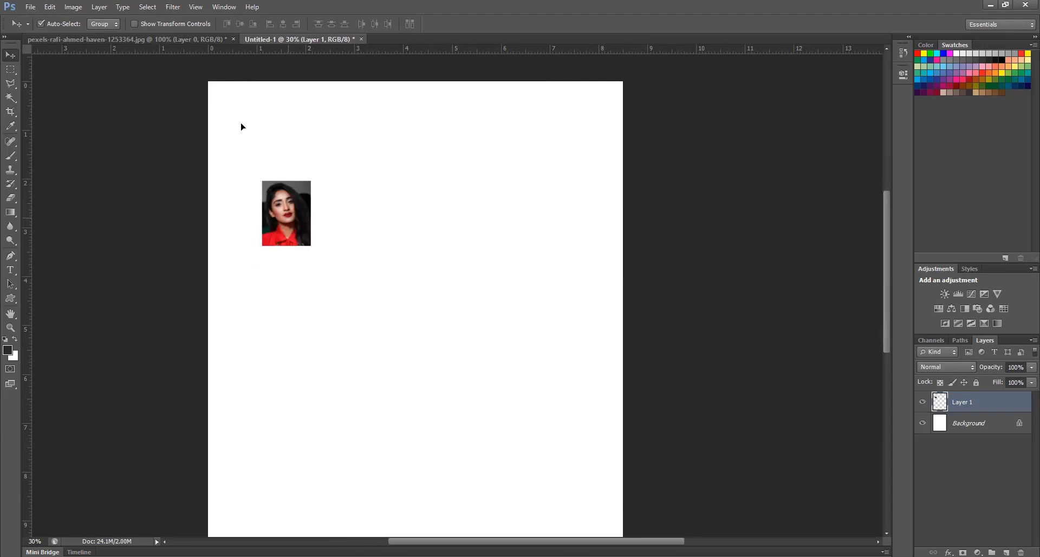
left_click_drag(288, 217, 241, 124)
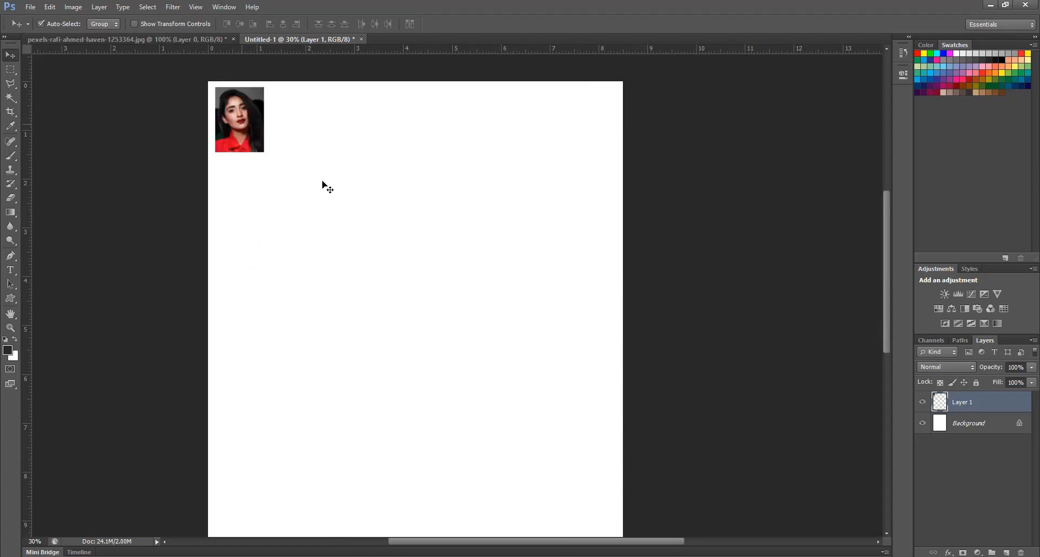
left_click_drag(241, 115, 322, 182)
Outline the portrait on Layer 1 with a 5 px black (000000) stroke centered on its edge
scroll(322, 182, "up", 8)
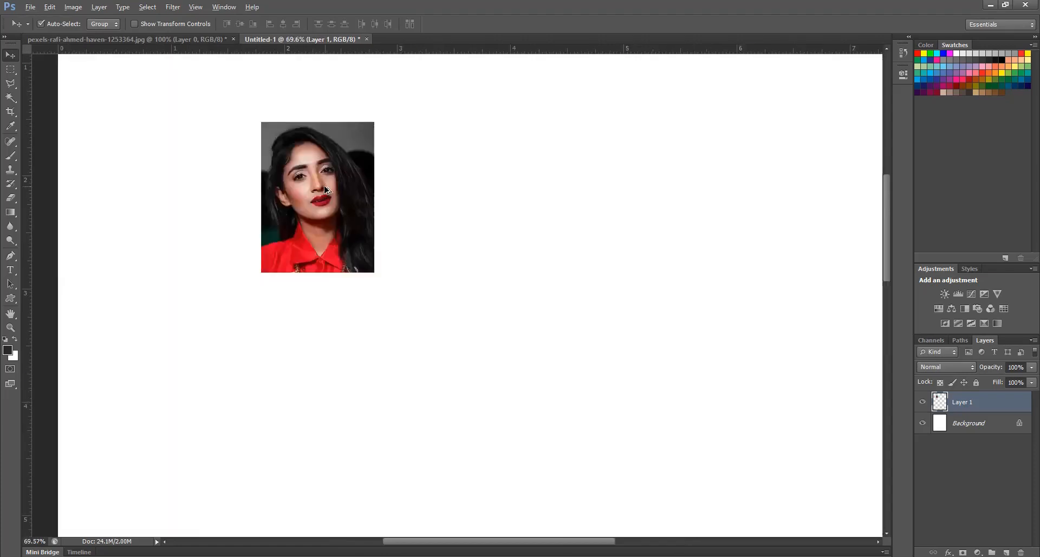
scroll(325, 189, "up", 2)
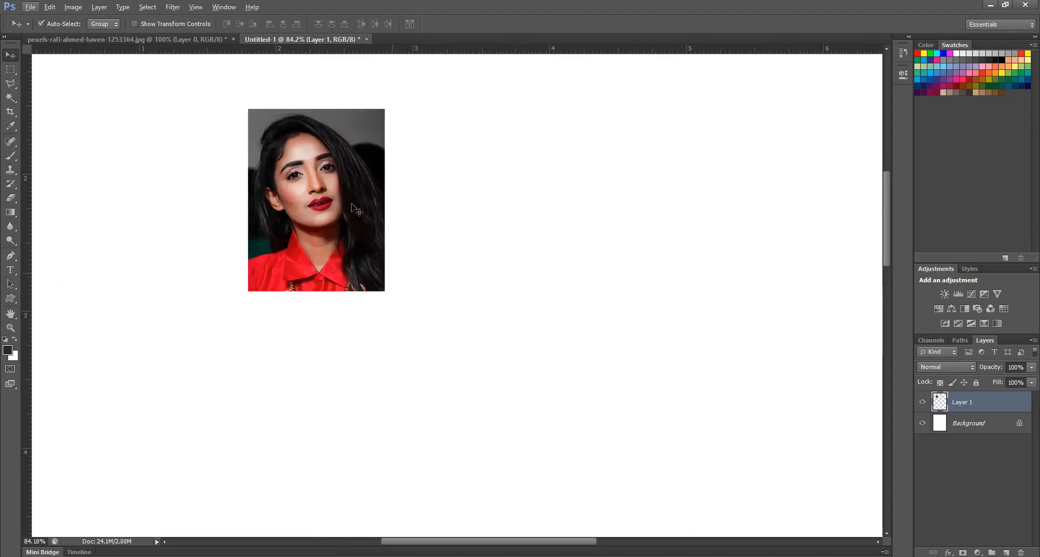
left_click(73, 7)
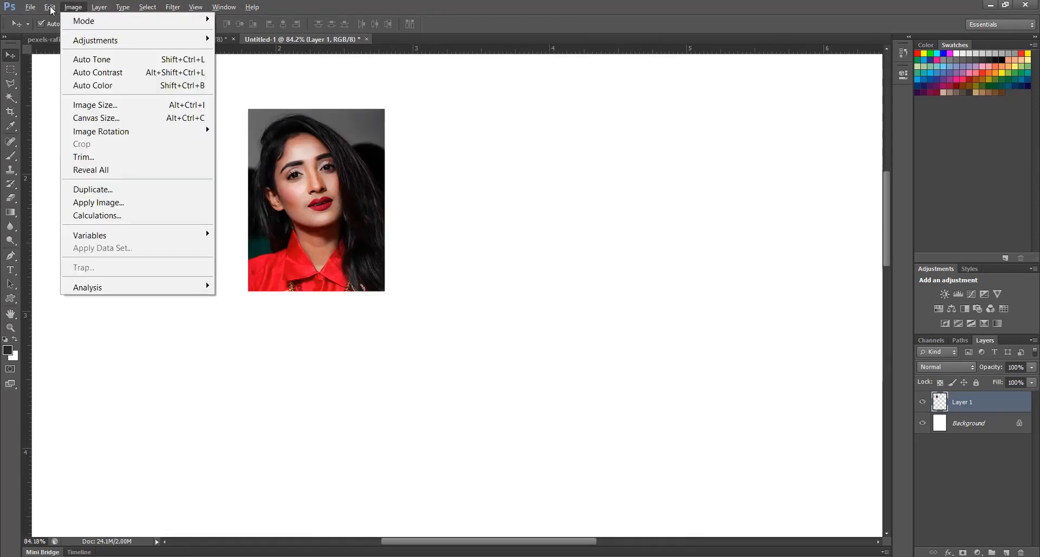
mouse_move(52, 10)
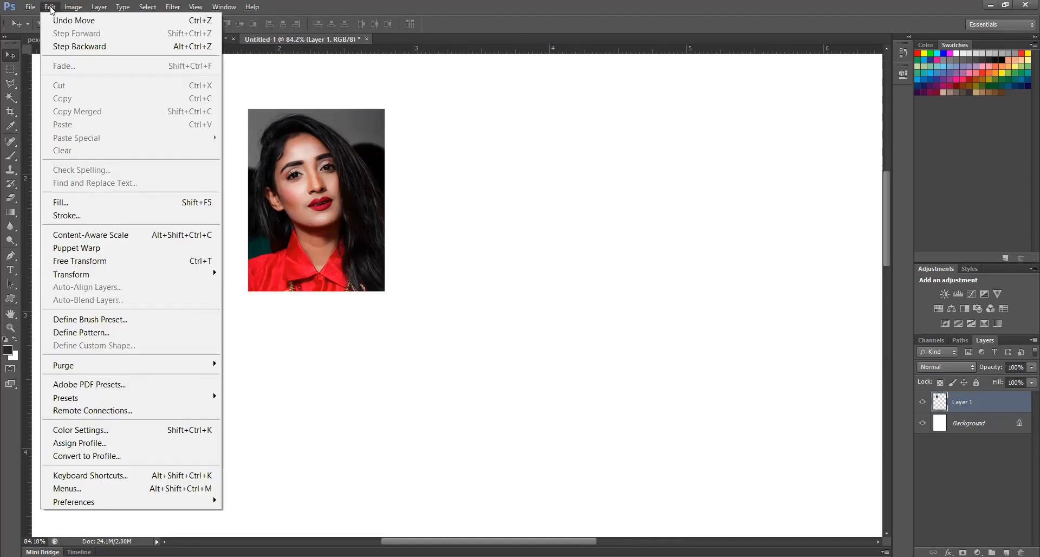
left_click(64, 216)
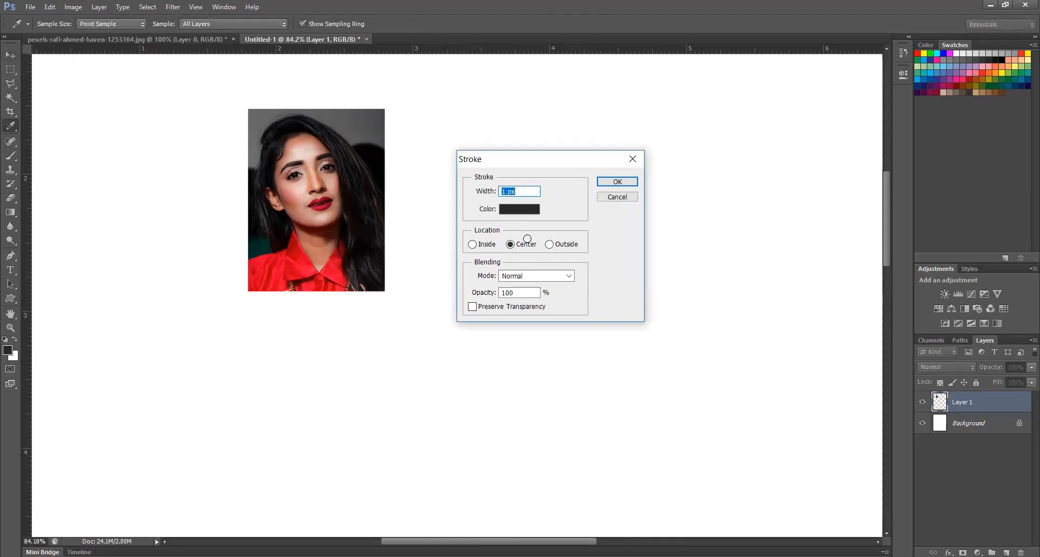
left_click(519, 208)
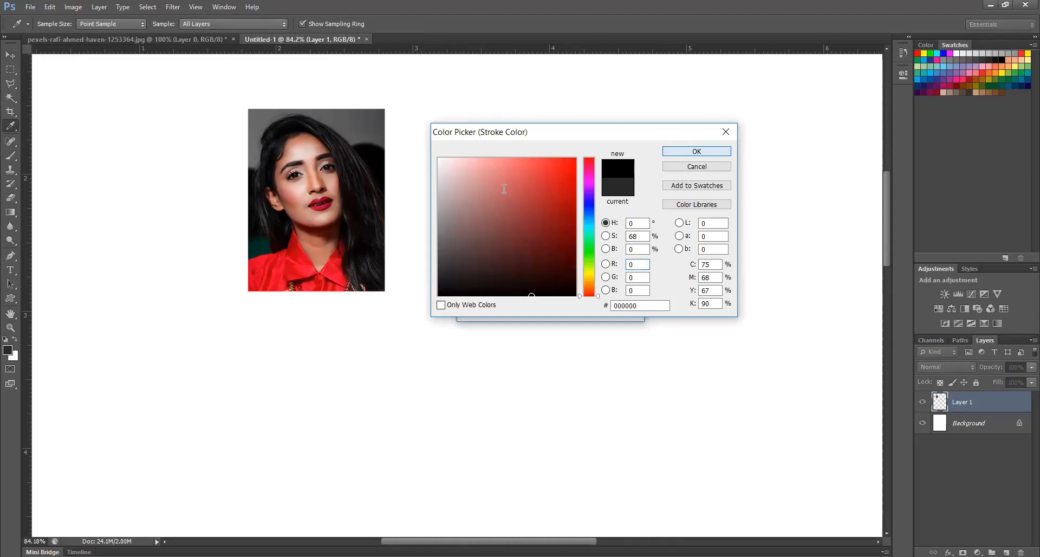
key("Return")
type("5")
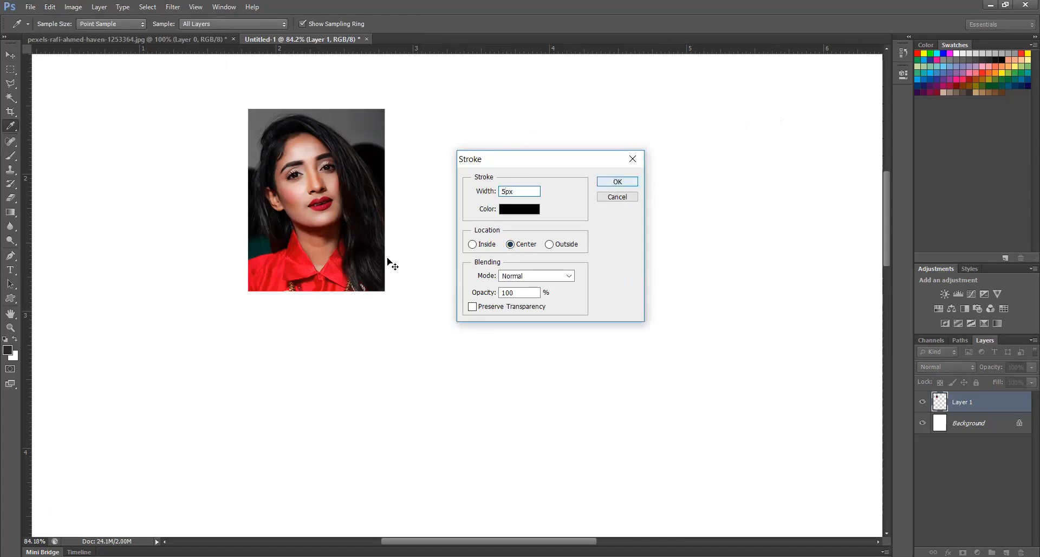
key("Return")
key("v")
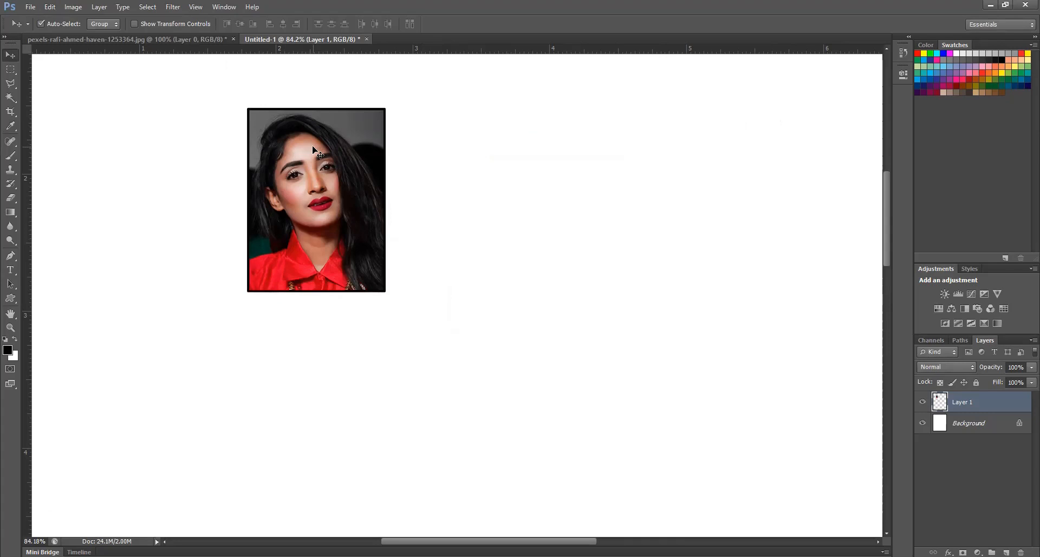
Undo the thin outline and give the portrait a 10 px black stroke instead
key("ctrl+z")
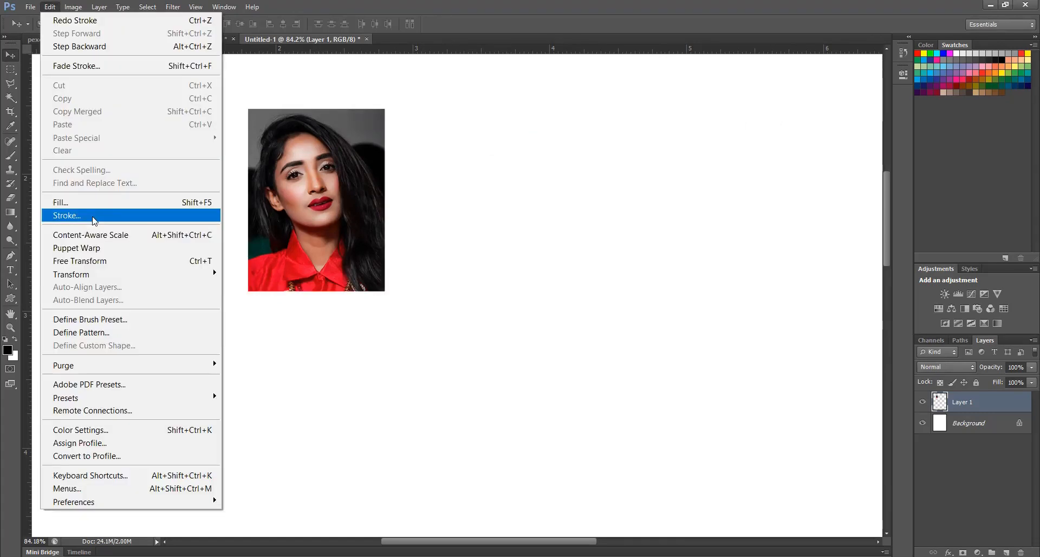
left_click(92, 216)
type("10")
key("Return")
key("v")
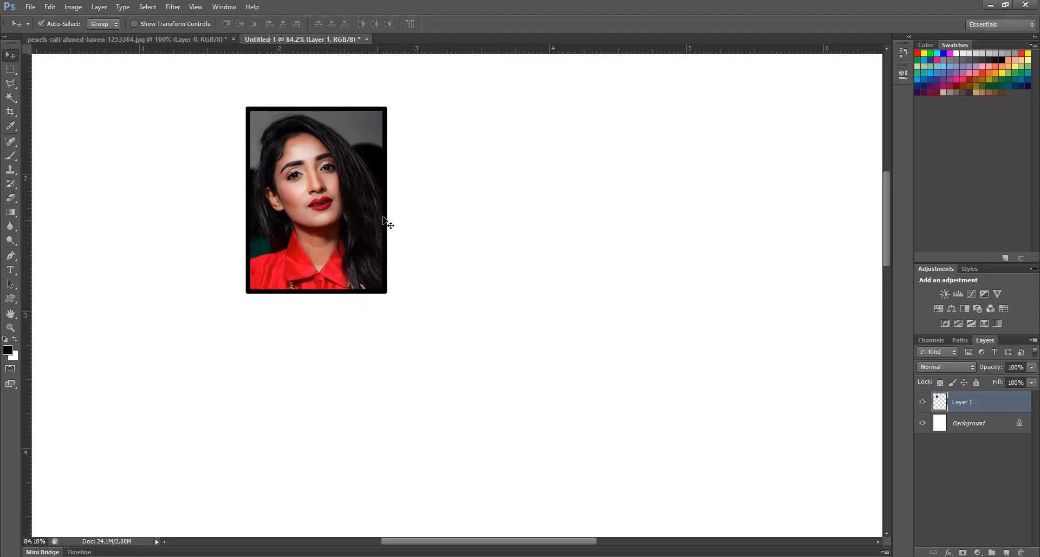
Move the outlined portrait into the upper-left corner of the page
scroll(383, 223, "down", 2)
scroll(383, 228, "down", 3)
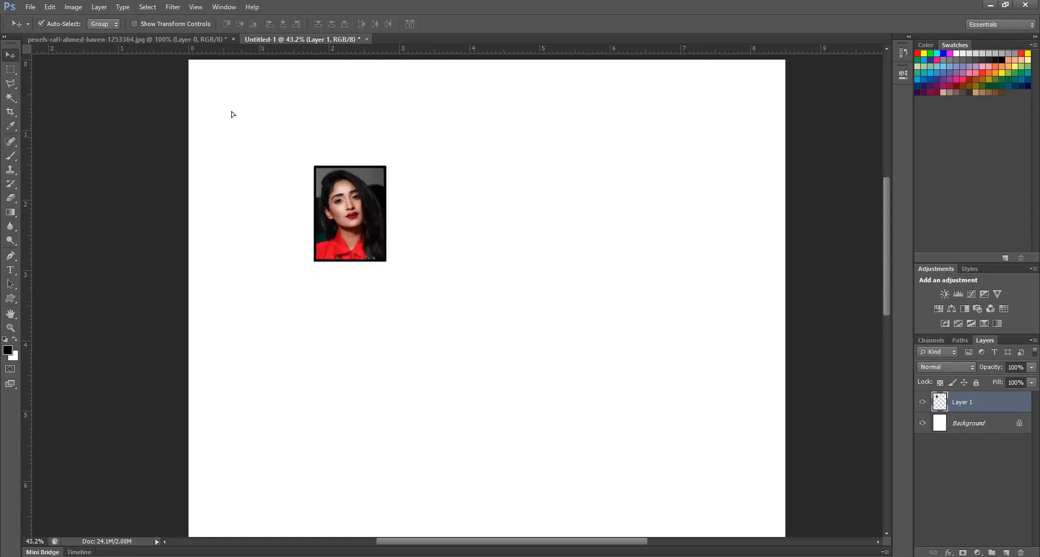
left_click_drag(355, 221, 230, 115)
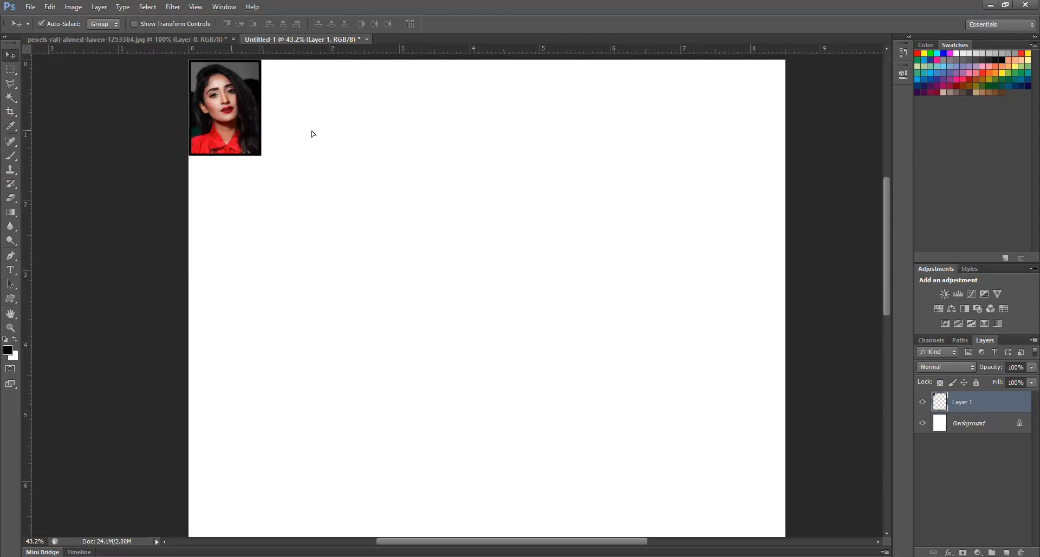
left_click_drag(232, 130, 311, 131, "alt")
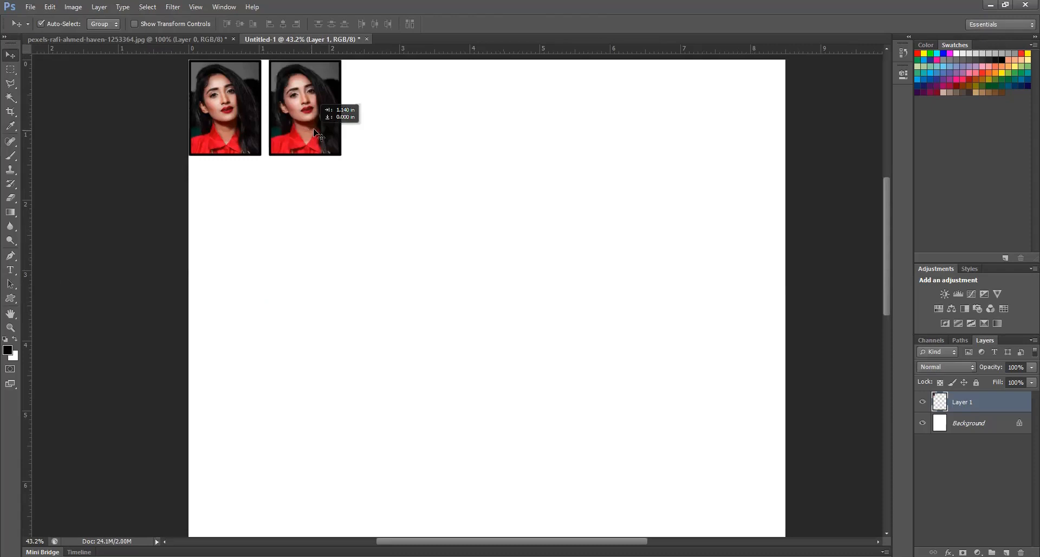
key("ctrl+z")
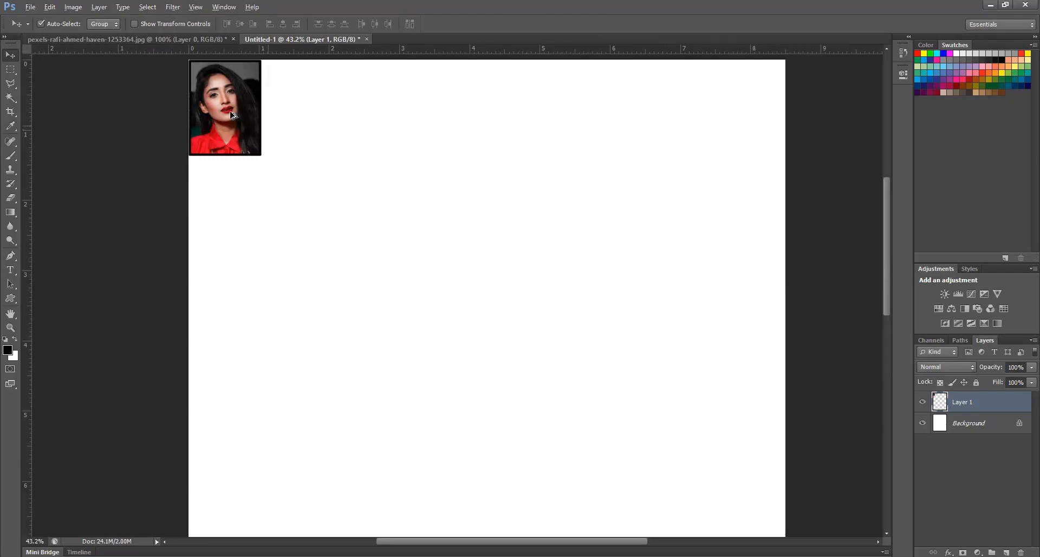
left_click(572, 210)
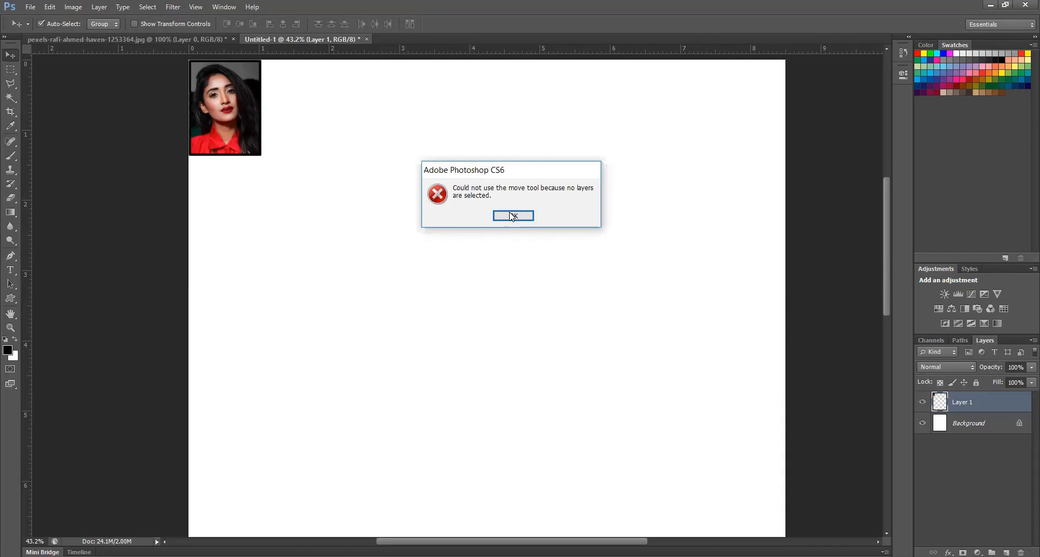
key("Return")
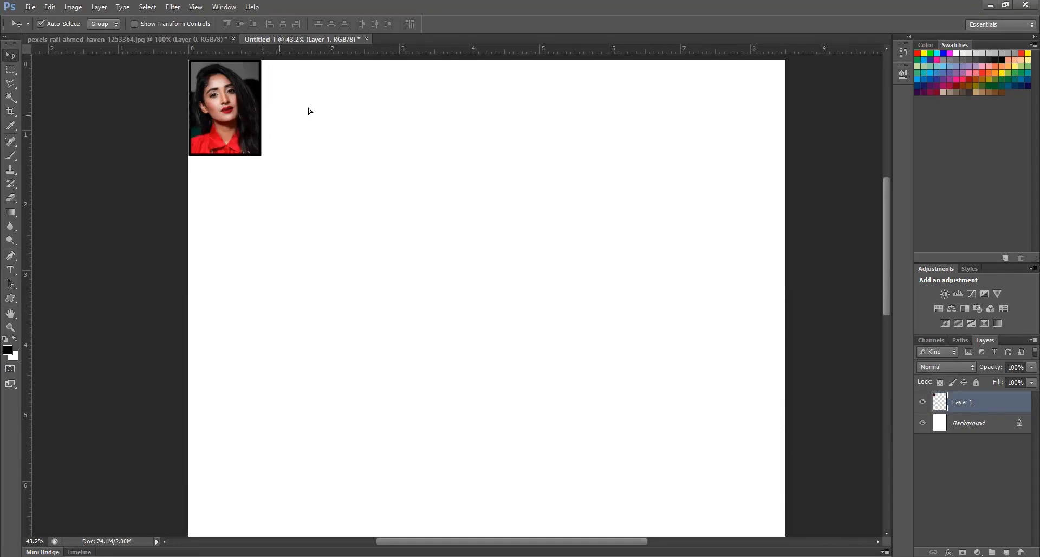
Duplicate the portrait six times in an evenly spaced row along the page's top edge, making seven photos
left_click_drag(307, 108, 451, 111, "alt")
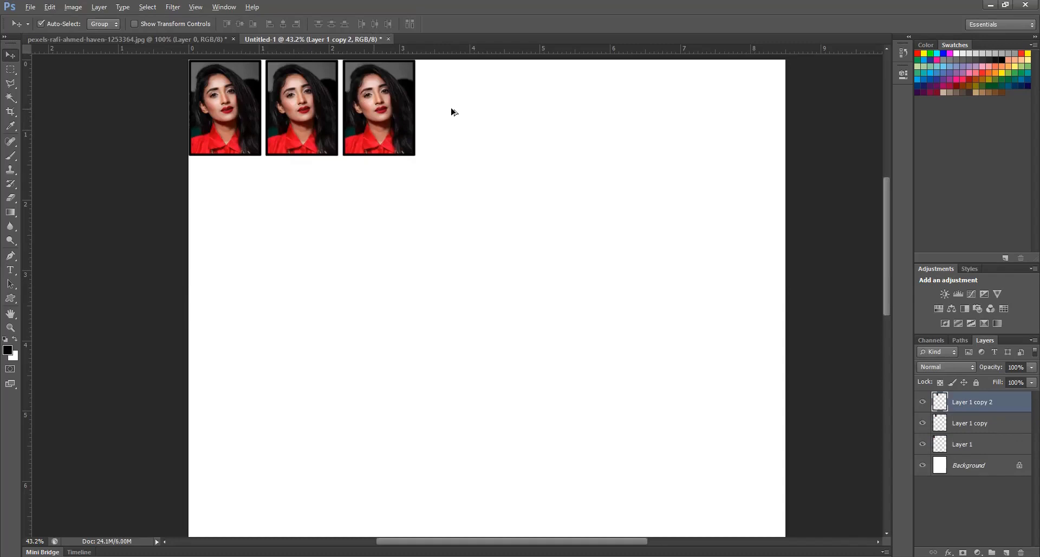
left_click_drag(452, 112, 452, 113, "alt")
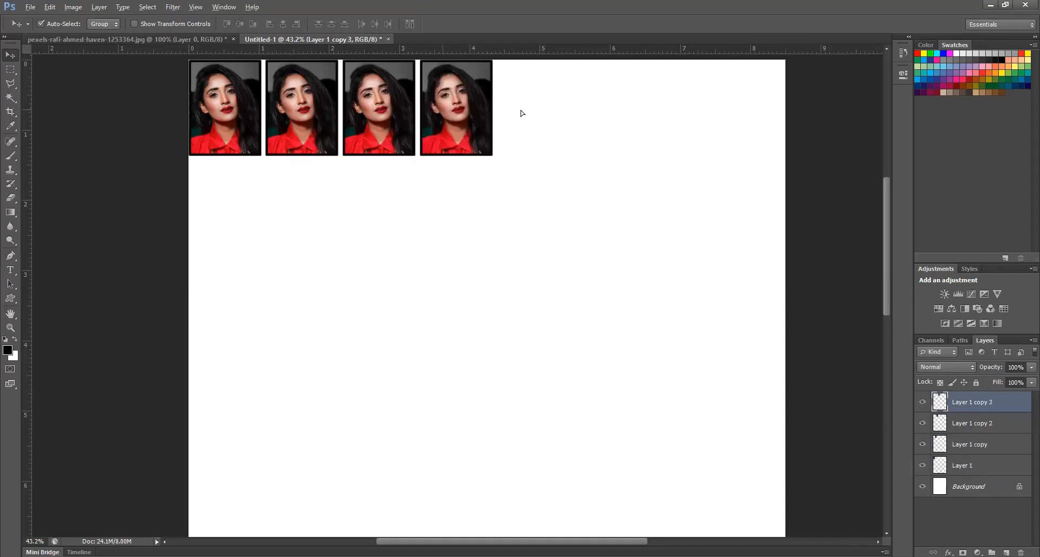
key("ctrl+alt+shift+t")
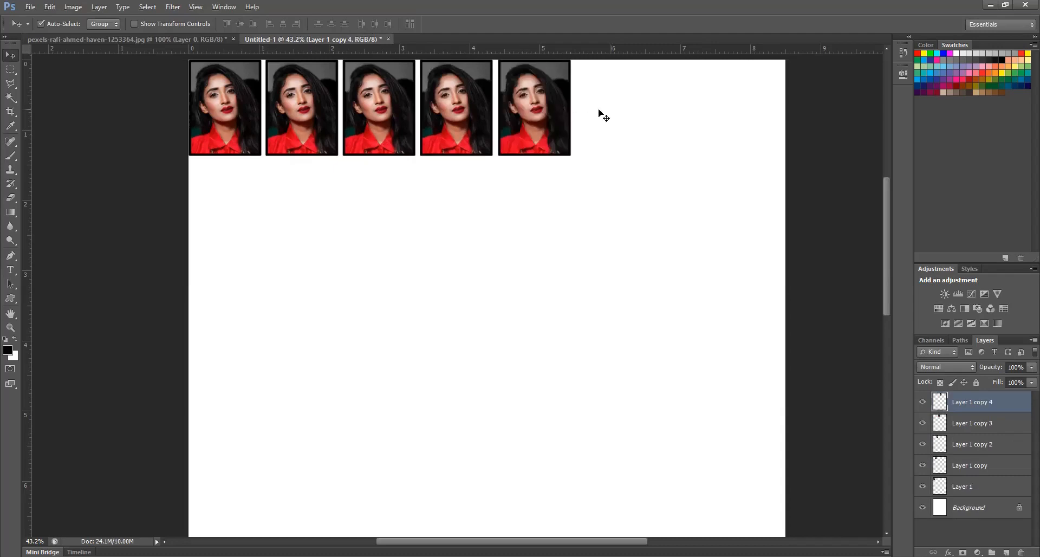
key("ctrl+alt+shift+t")
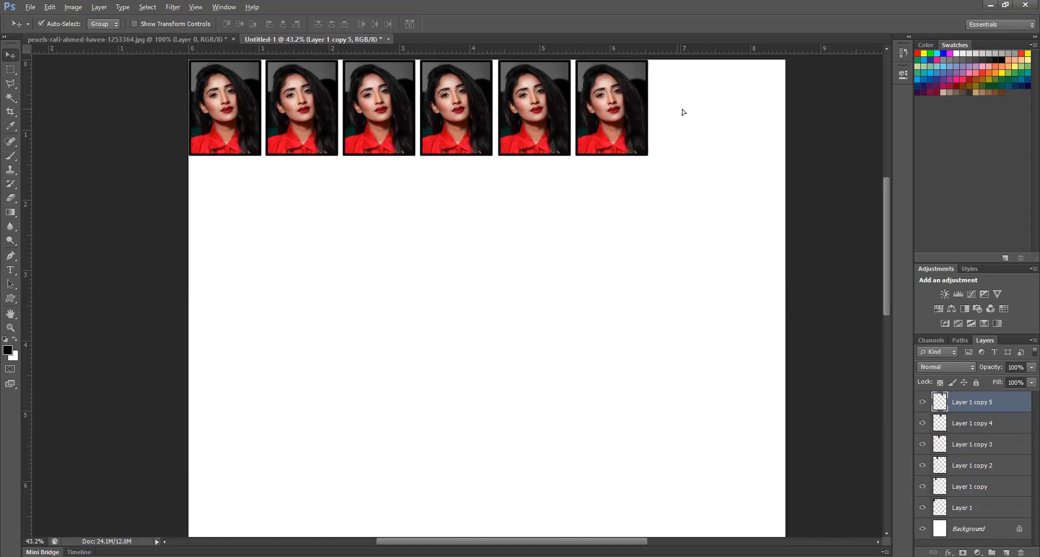
key("ctrl+alt+shift+t")
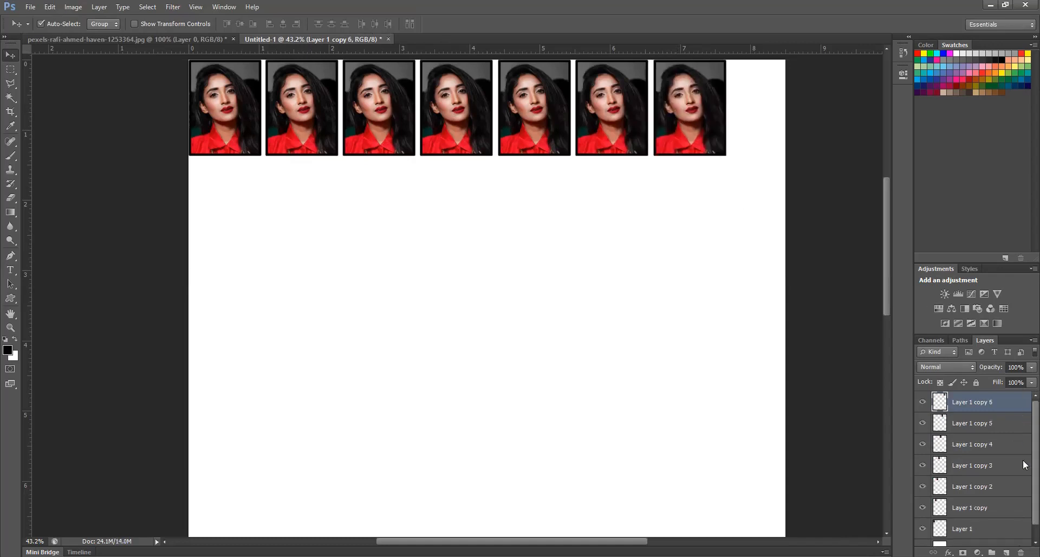
Select all seven photo layers and shift the row right and slightly down to center it with a small top margin
scroll(1007, 487, "down", 1)
left_click(995, 513, "shift")
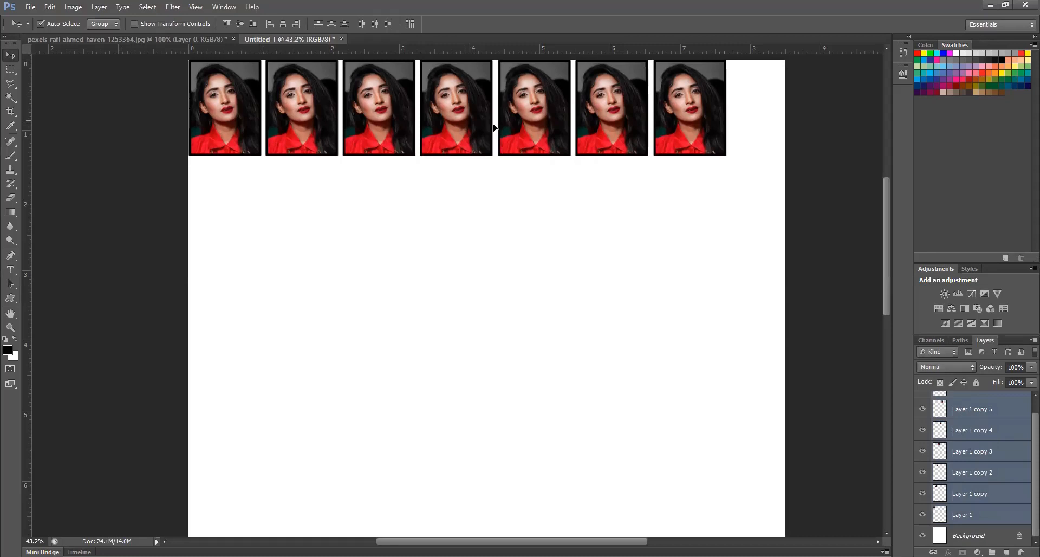
left_click_drag(468, 127, 499, 131)
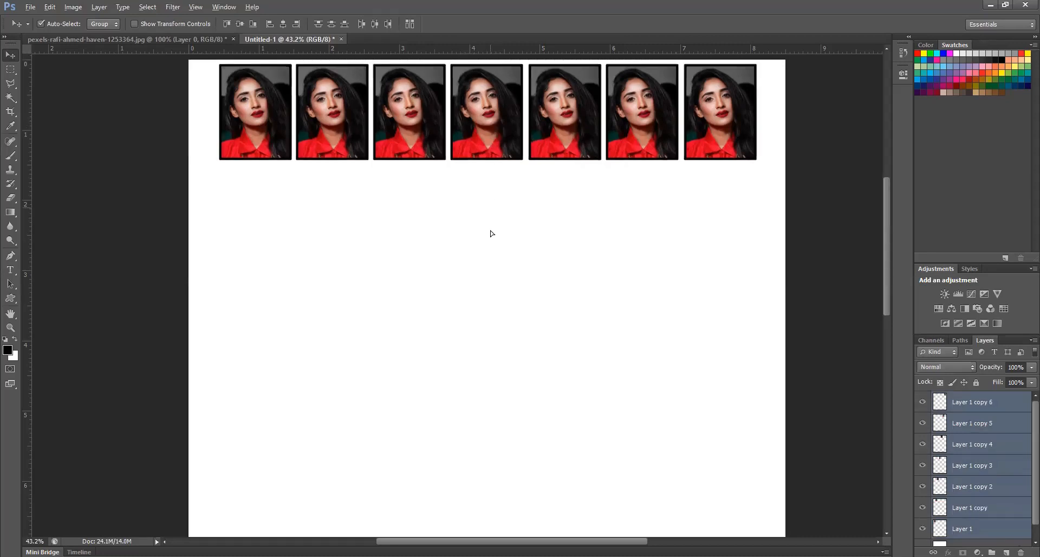
Duplicate the row of seven photos six times straight down the page with even spacing, making seven rows
left_click_drag(490, 223, 489, 217, "alt")
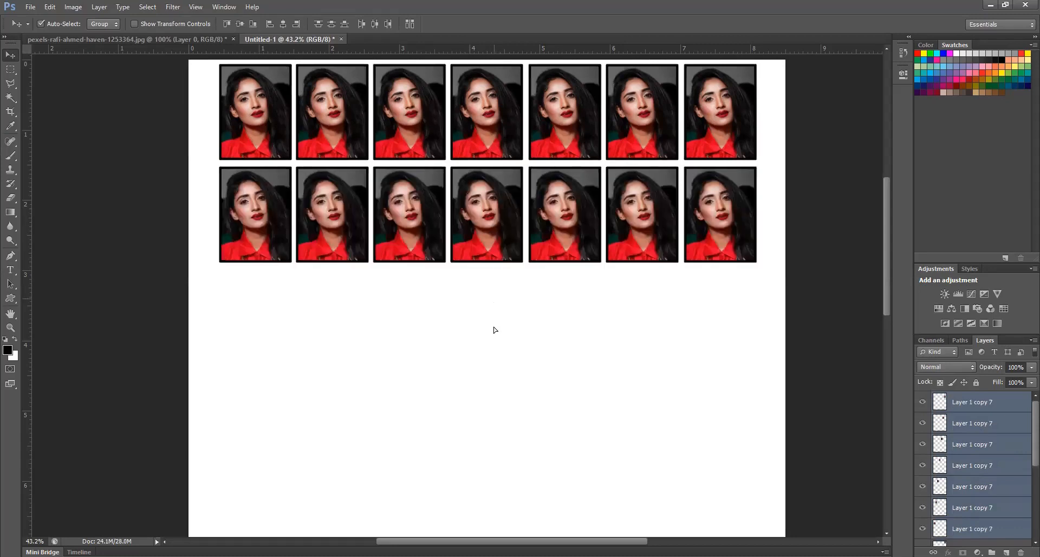
left_click_drag(531, 319, 537, 427, "alt")
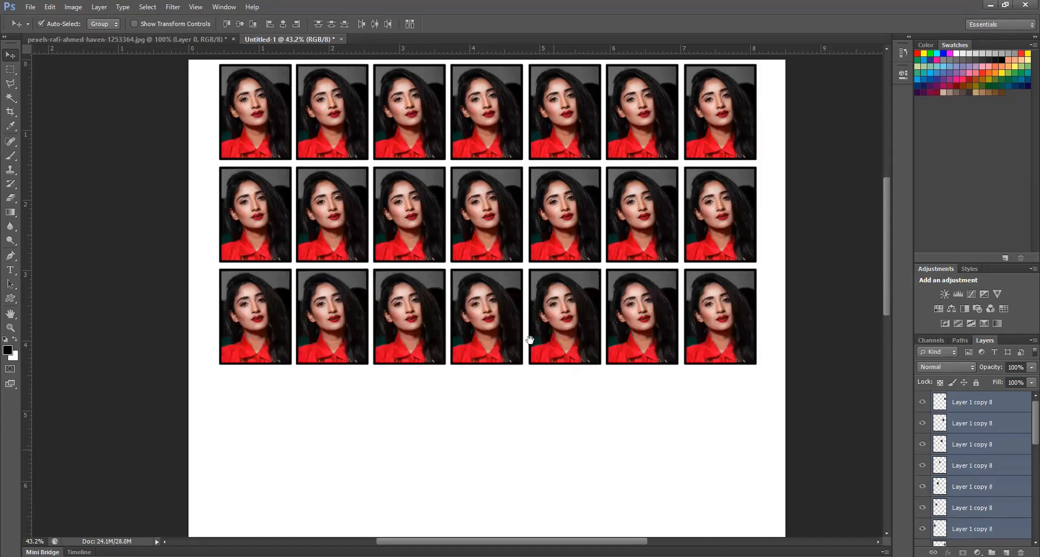
left_click_drag(529, 342, 531, 269)
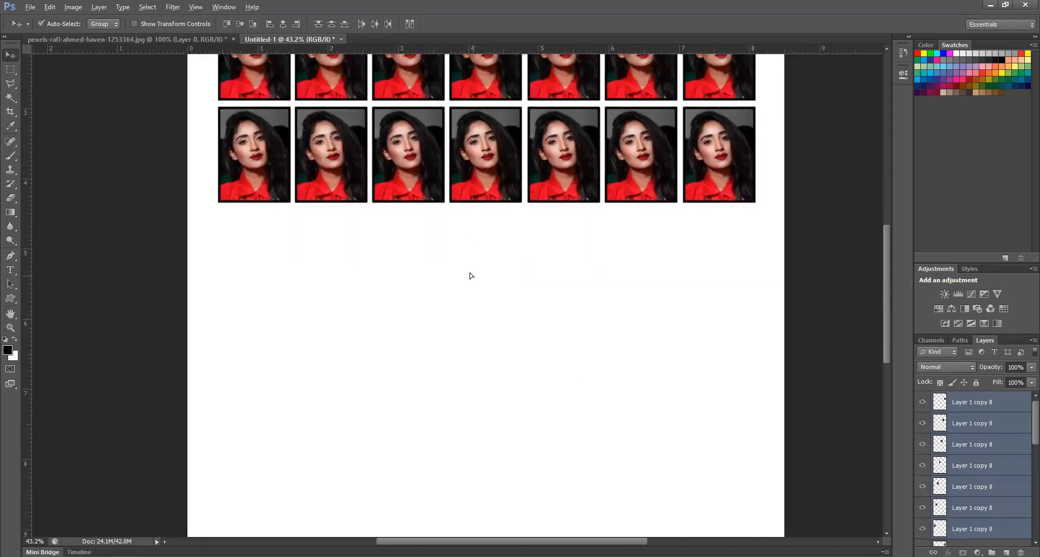
left_click_drag(469, 156, 469, 260, "alt+shift")
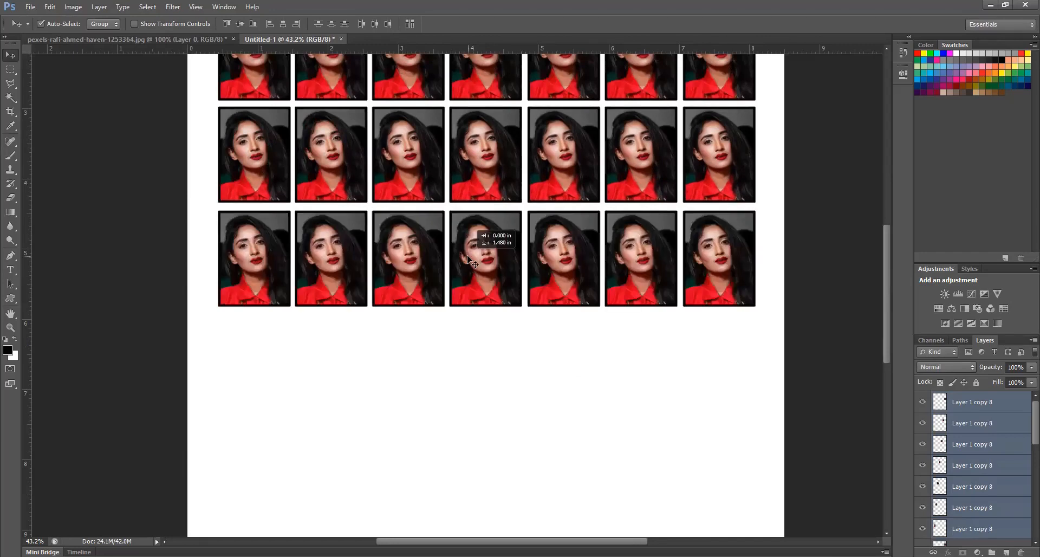
left_click_drag(467, 260, 468, 259, "alt+shift")
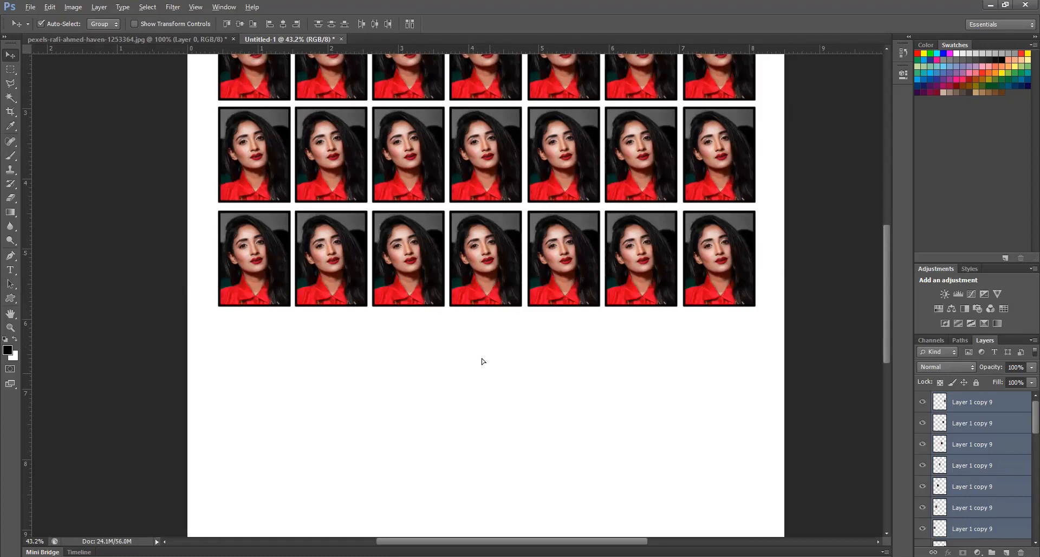
key("ctrl+alt+shift+t")
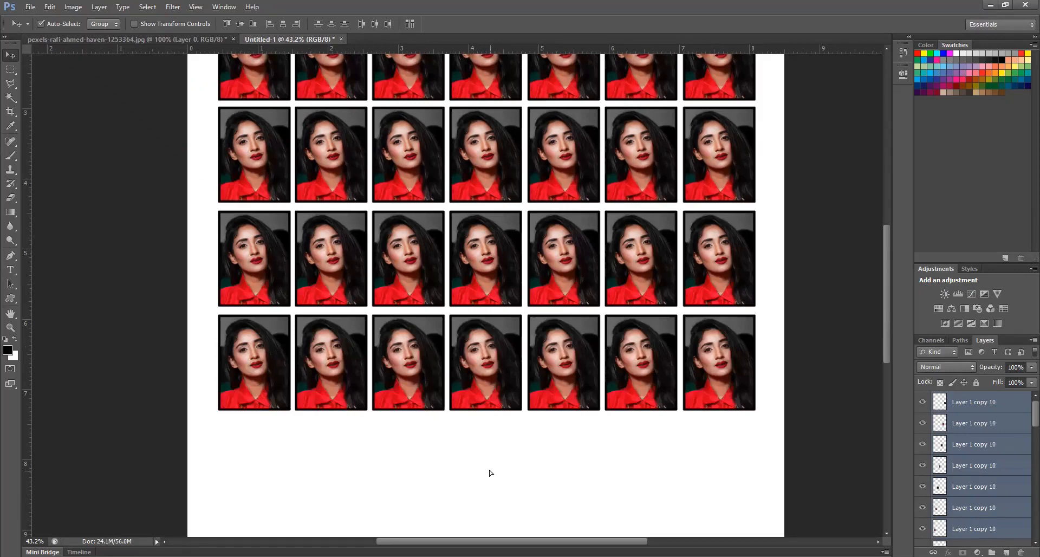
key("ctrl+alt+shift+t")
scroll(463, 404, "down", 2)
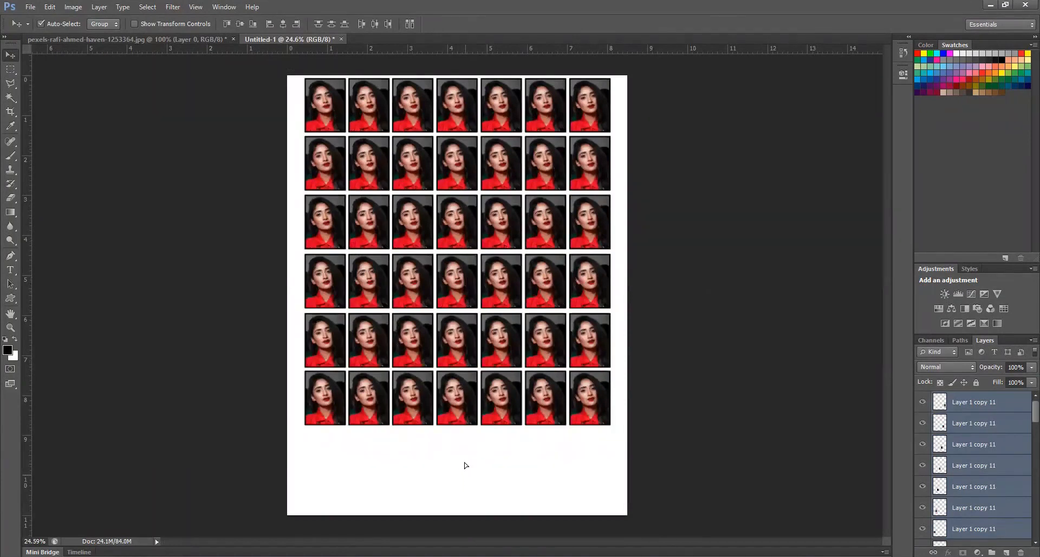
key("ctrl+alt+shift+t")
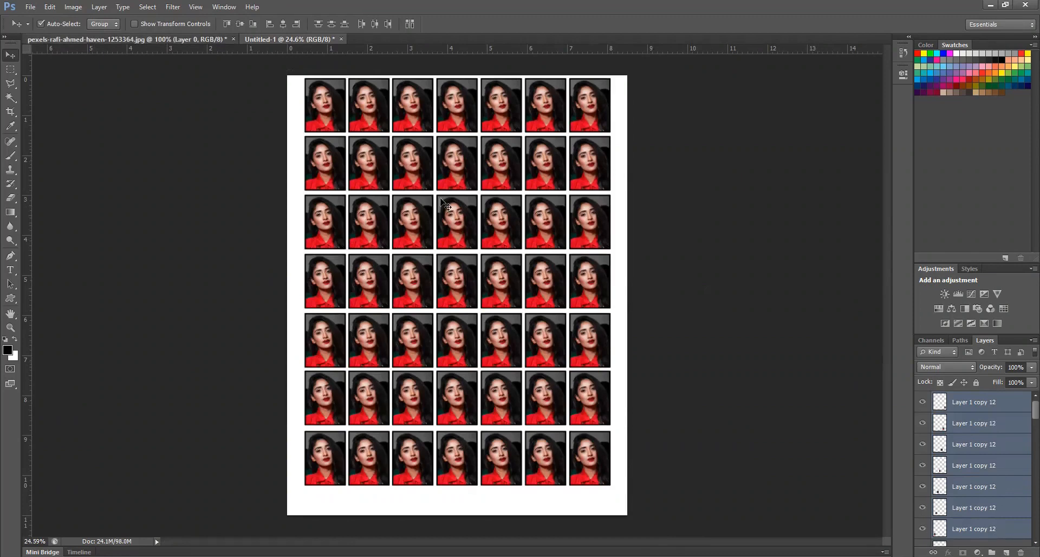
In the cropped portrait document, scale the photo layer about its center to 94% to leave a transparent margin all around
left_click(211, 41)
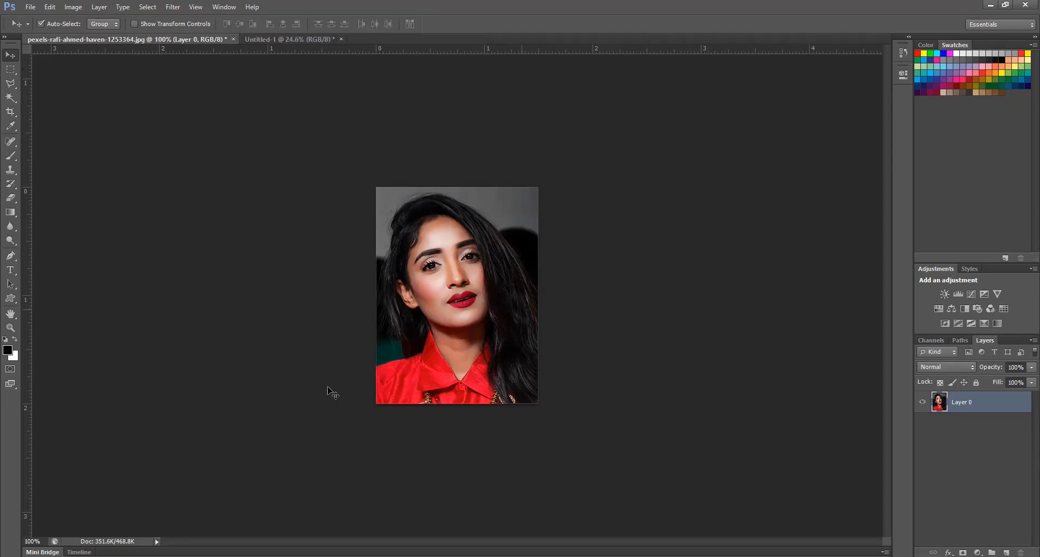
left_click(10, 124)
left_click(11, 55)
key("ctrl+t")
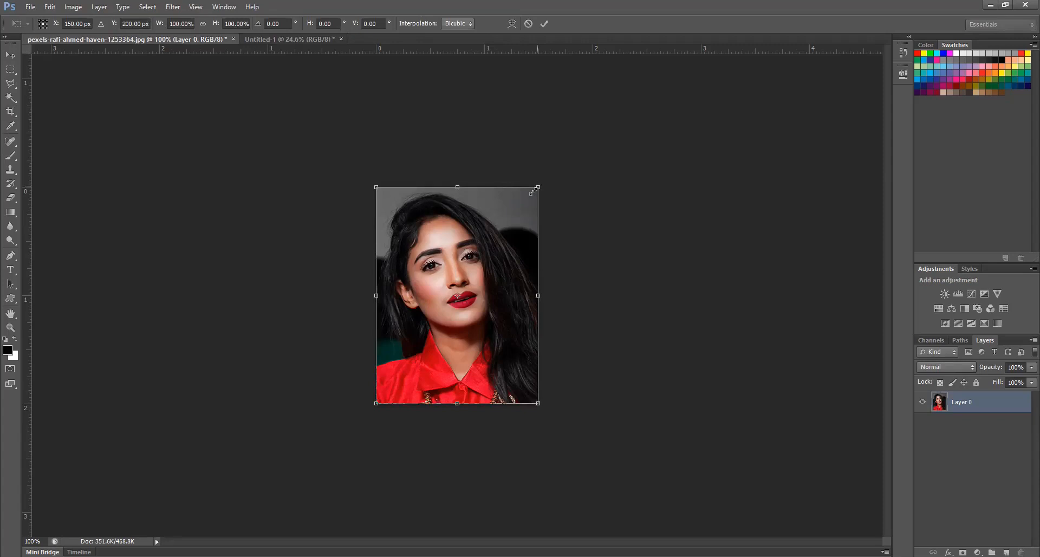
left_click_drag(532, 190, 533, 193)
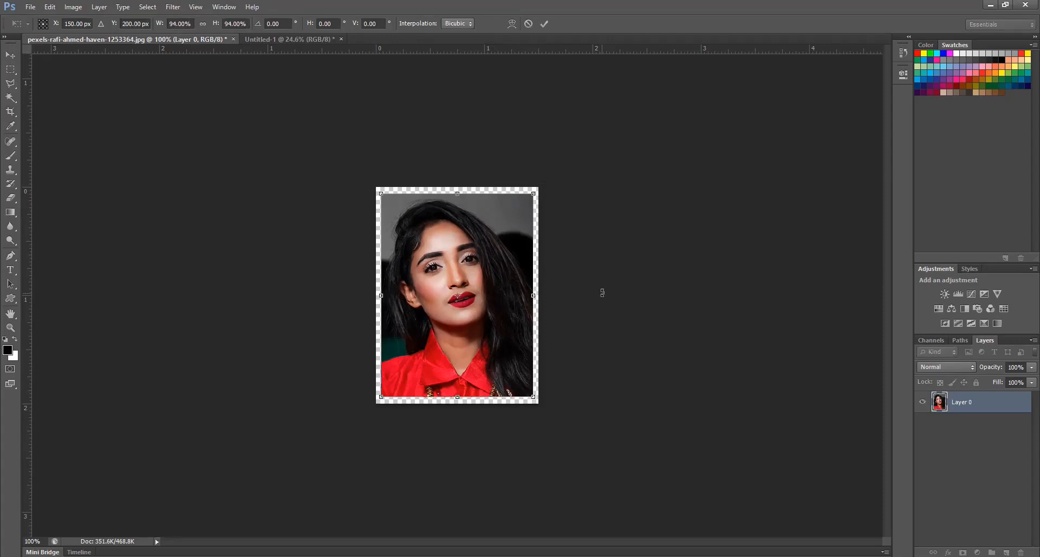
key("Return")
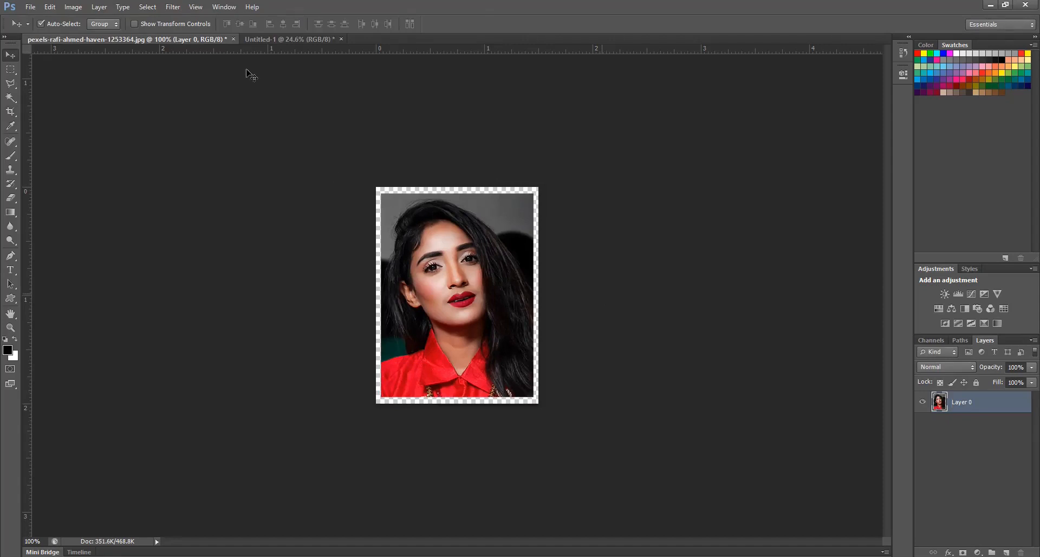
Add a 2 px black stroke, located at center with Normal blending and 100% opacity, around the scaled portrait
left_click(49, 7)
left_click_drag(476, 186, 471, 183)
type("2")
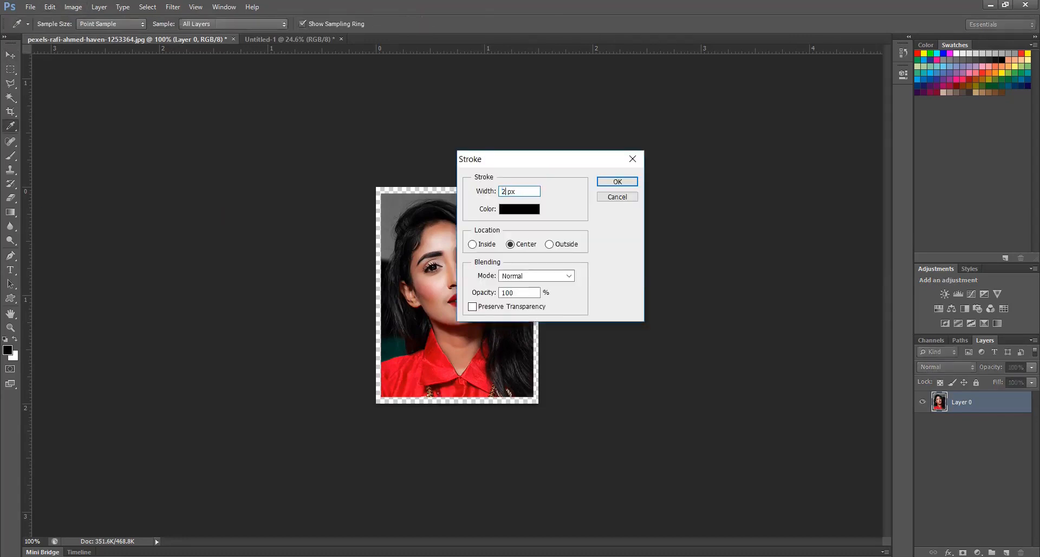
left_click(617, 181)
key("v")
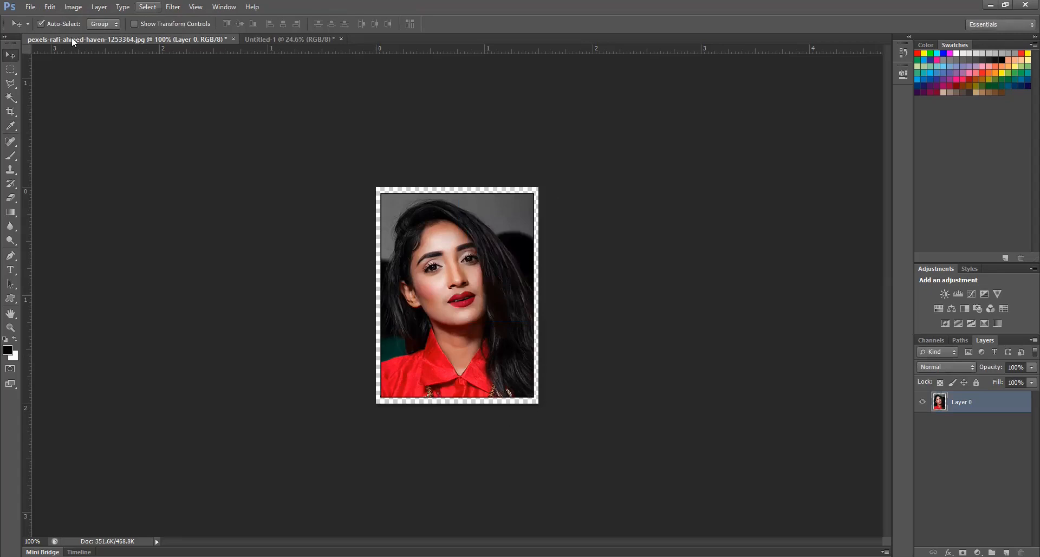
Define the outlined portrait with its transparent margin as a pattern named passport1
left_click(52, 12)
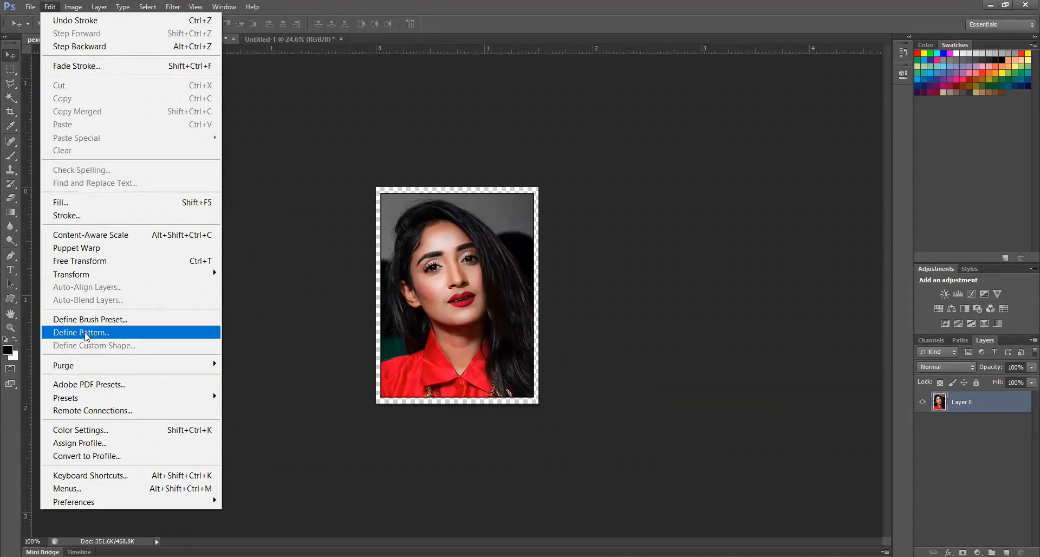
left_click(85, 332)
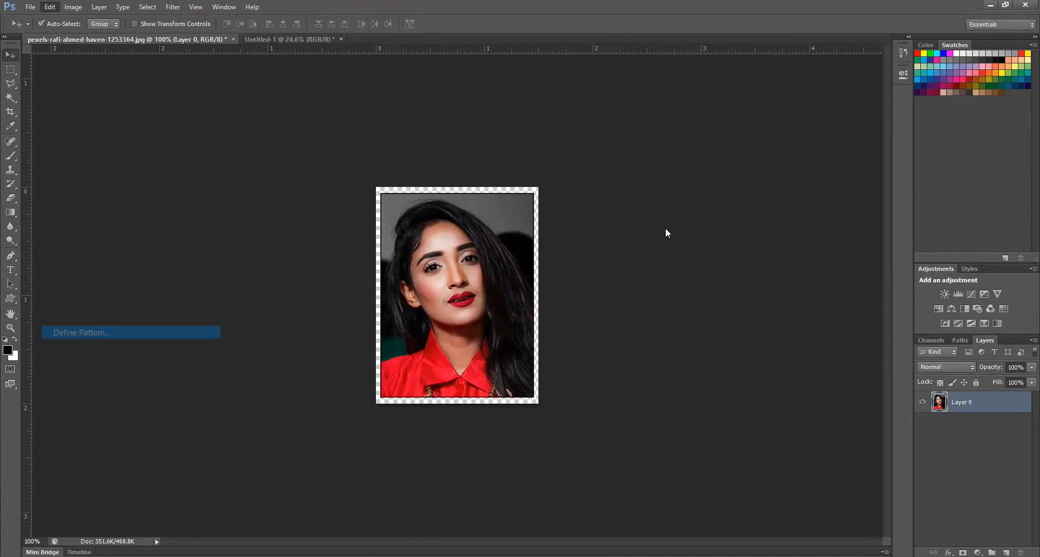
left_click_drag(551, 176, 613, 124)
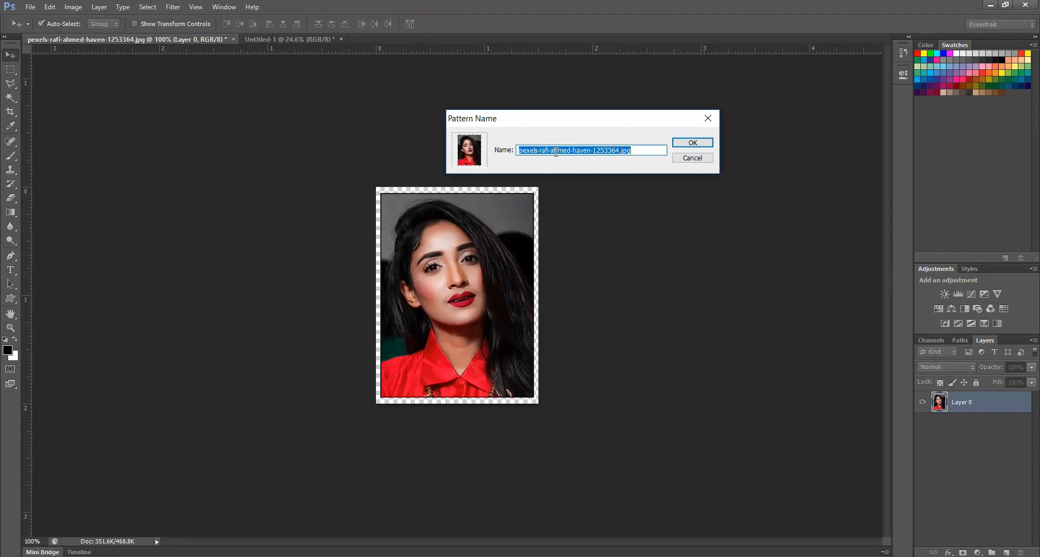
type("passport1")
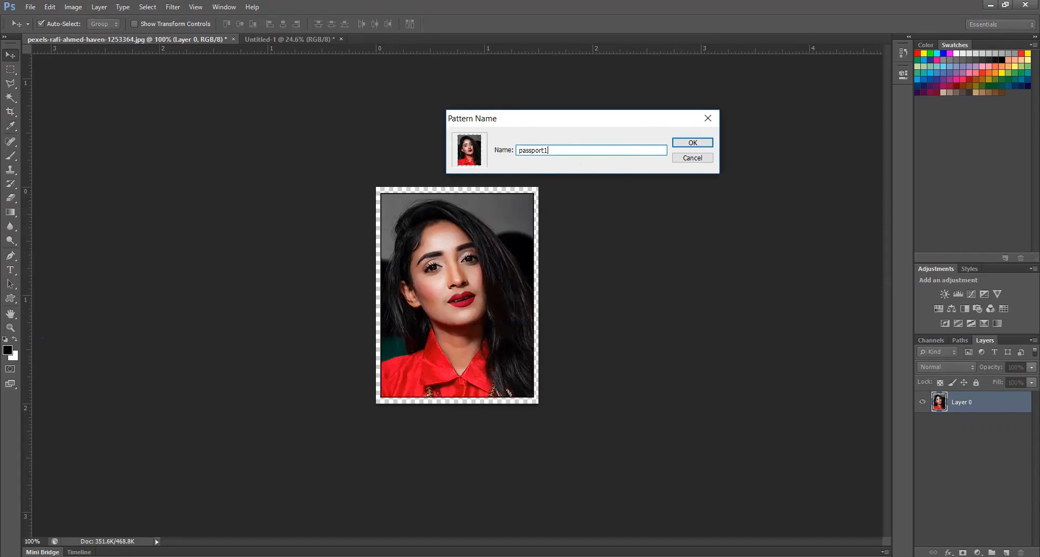
left_click(692, 143)
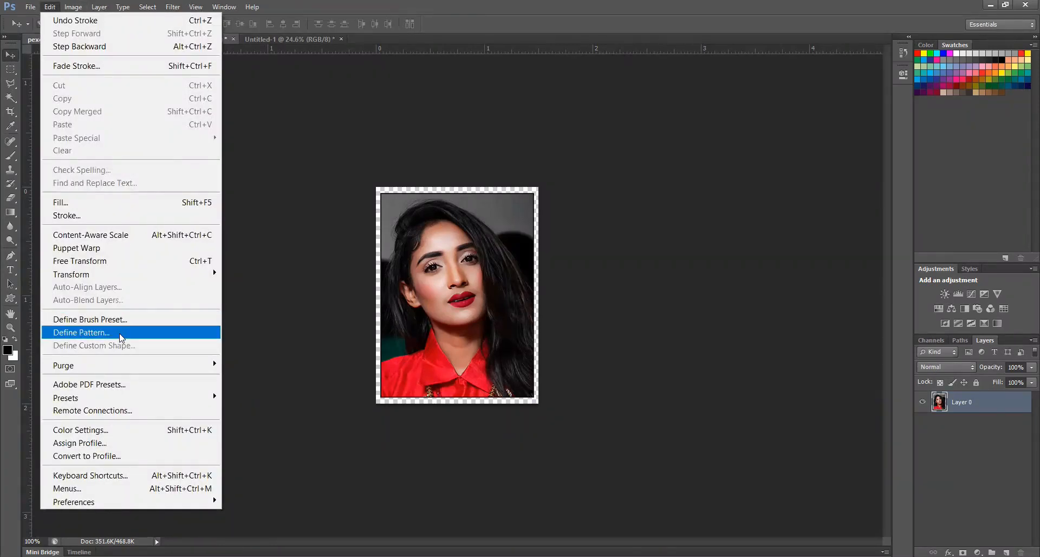
left_click(120, 337)
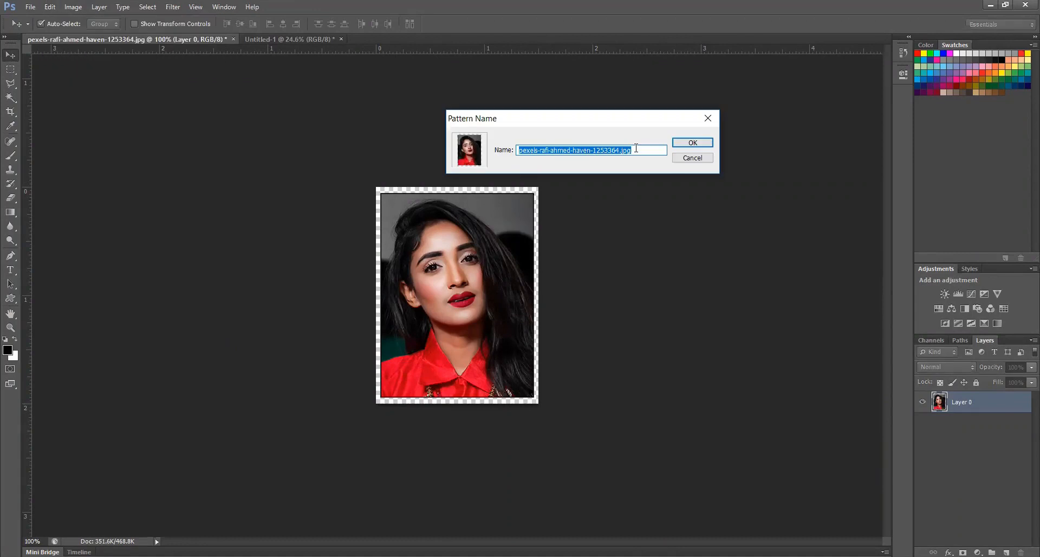
left_click(706, 116)
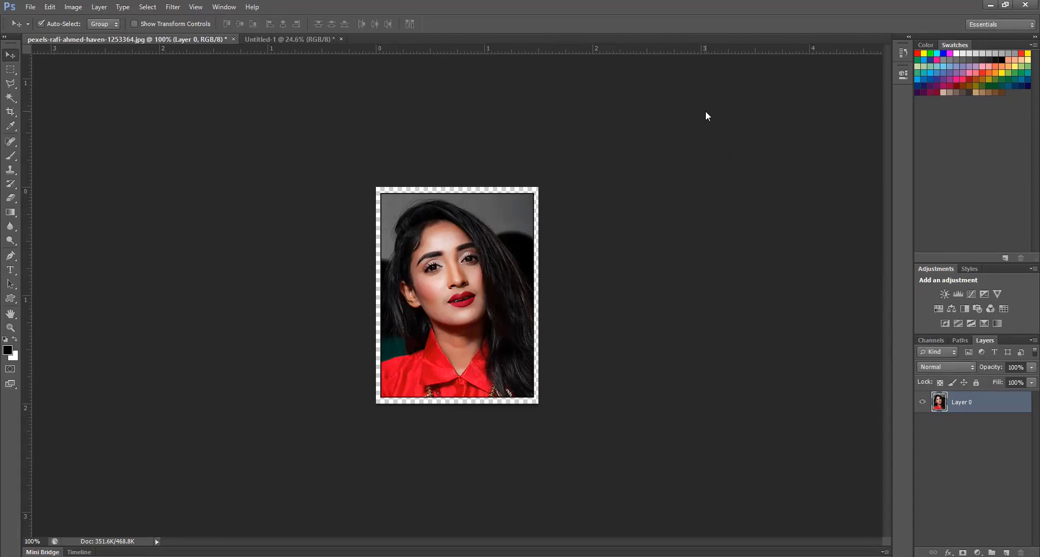
Create a white Letter-size document, 8.5 x 11 inches at 300 pixels/inch, and fill it with the custom portrait pattern at 100% opacity
key("ctrl+n")
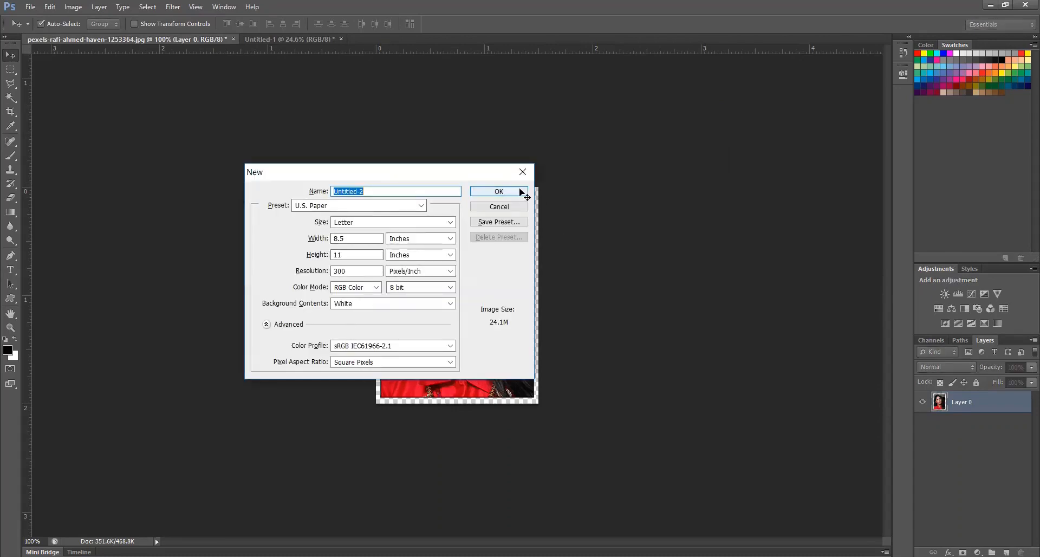
left_click(499, 191)
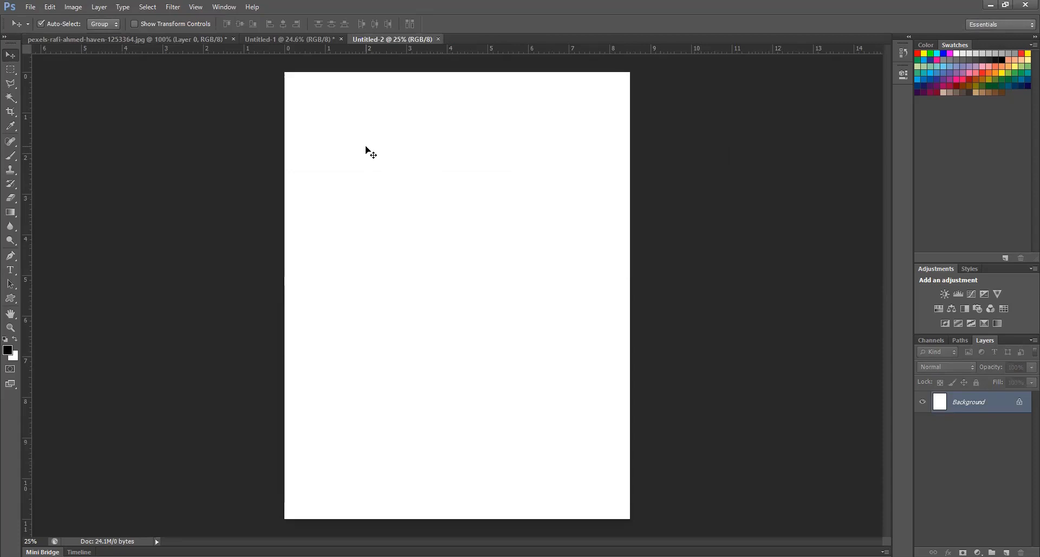
left_click(49, 7)
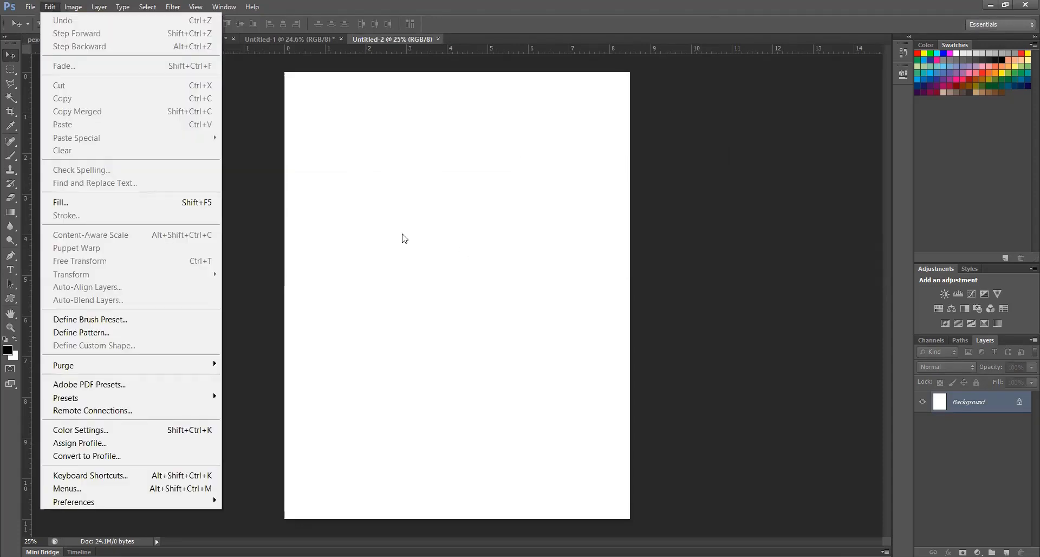
left_click(120, 207)
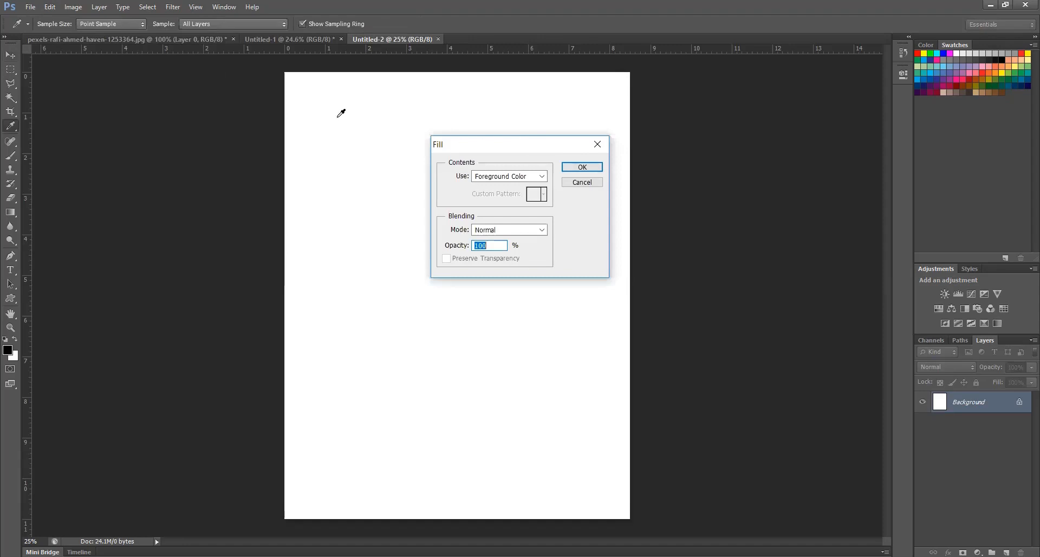
left_click_drag(547, 143, 531, 139)
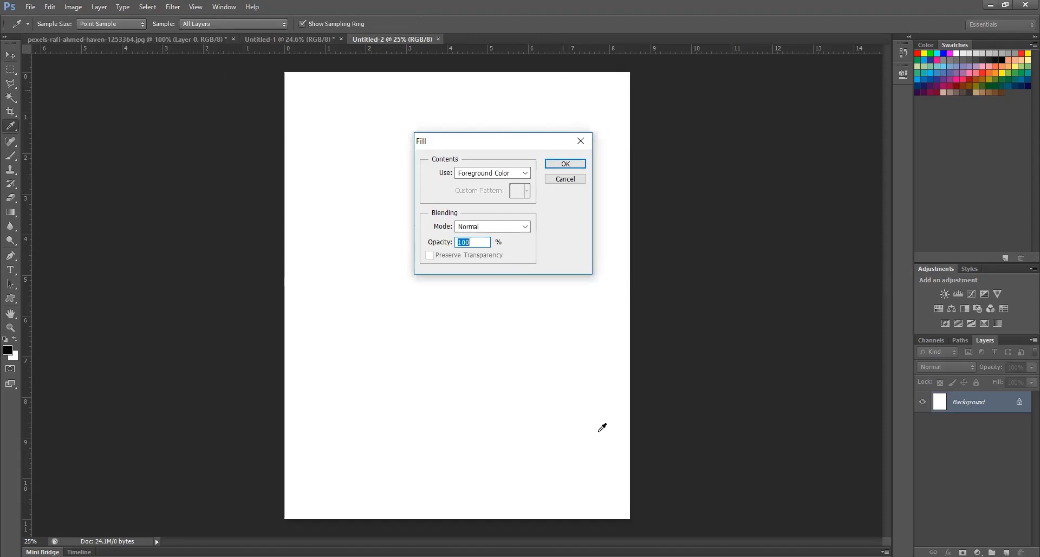
left_click(520, 176)
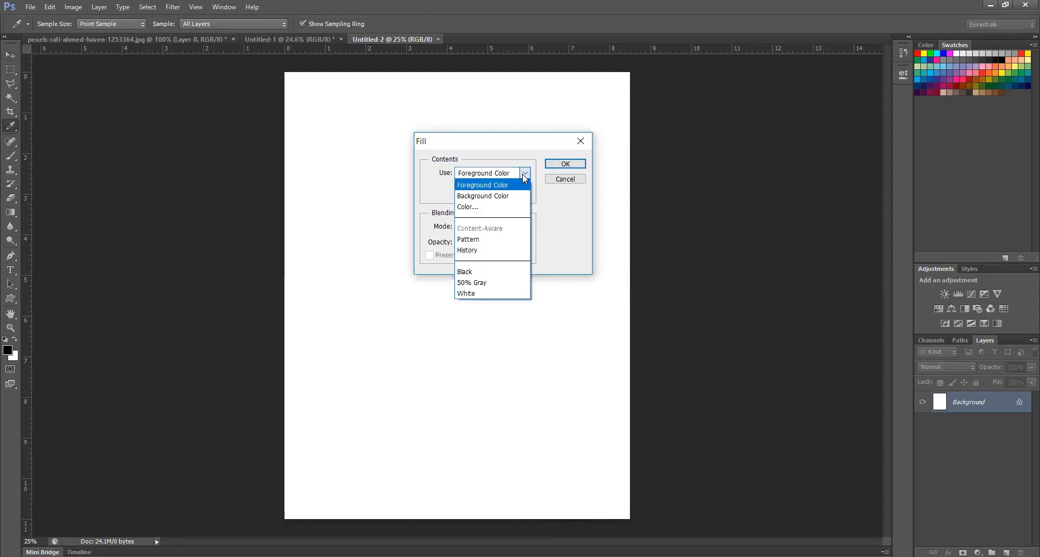
left_click(486, 240)
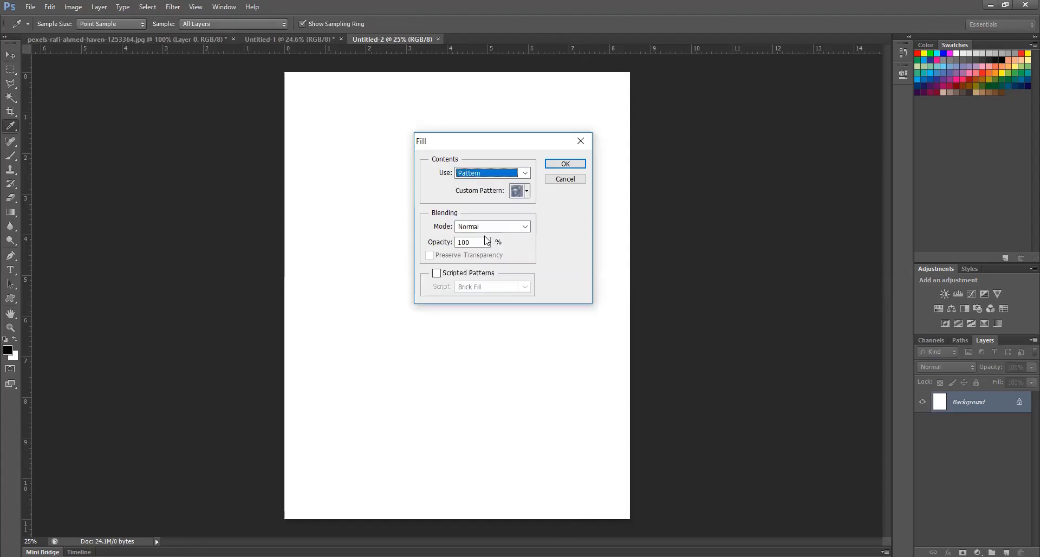
left_click(527, 191)
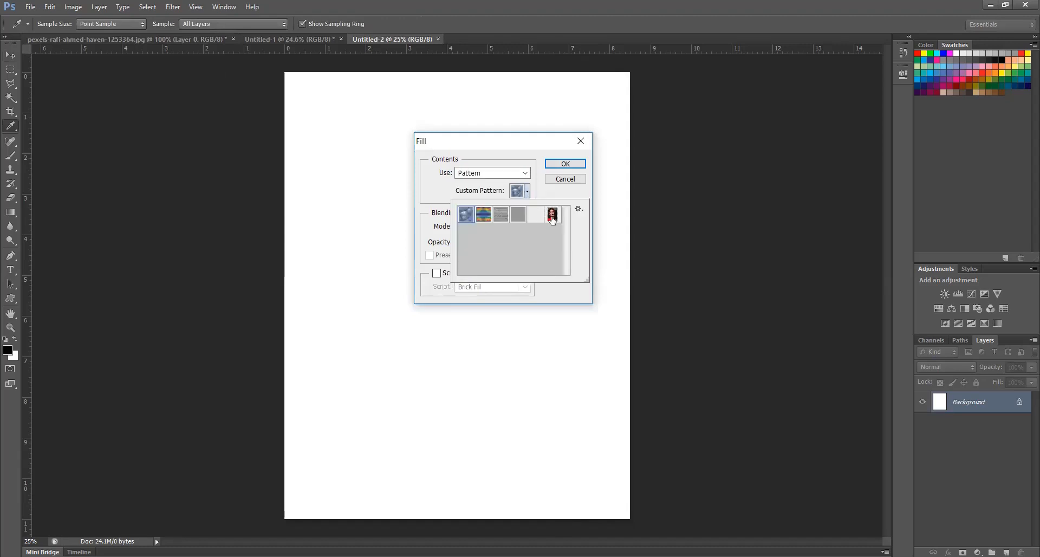
left_click(553, 216)
key("Return")
key("v")
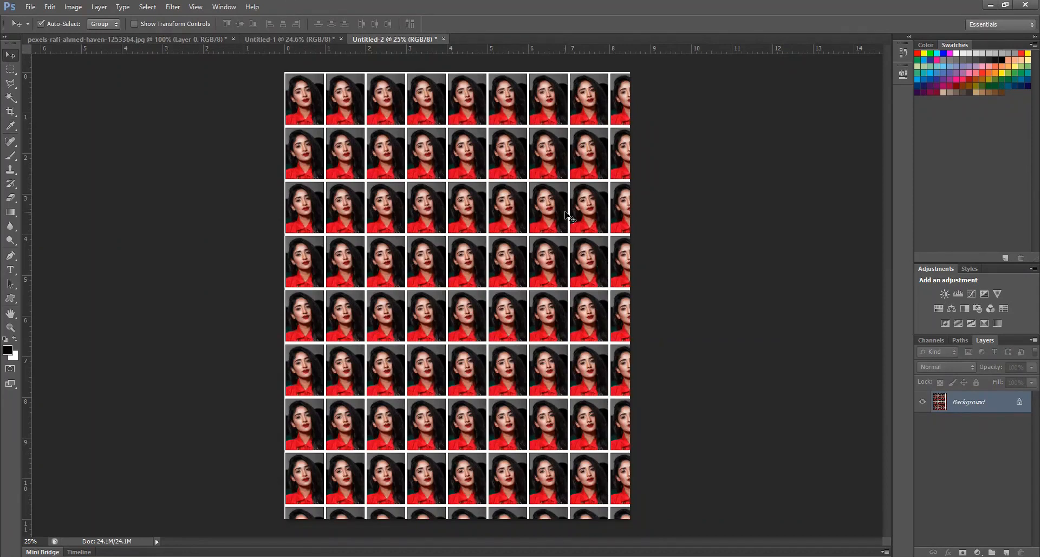
Compare the page of duplicated rows with the pattern-filled page, and revisit Define Pattern for the portrait without saving another pattern
left_click(317, 40)
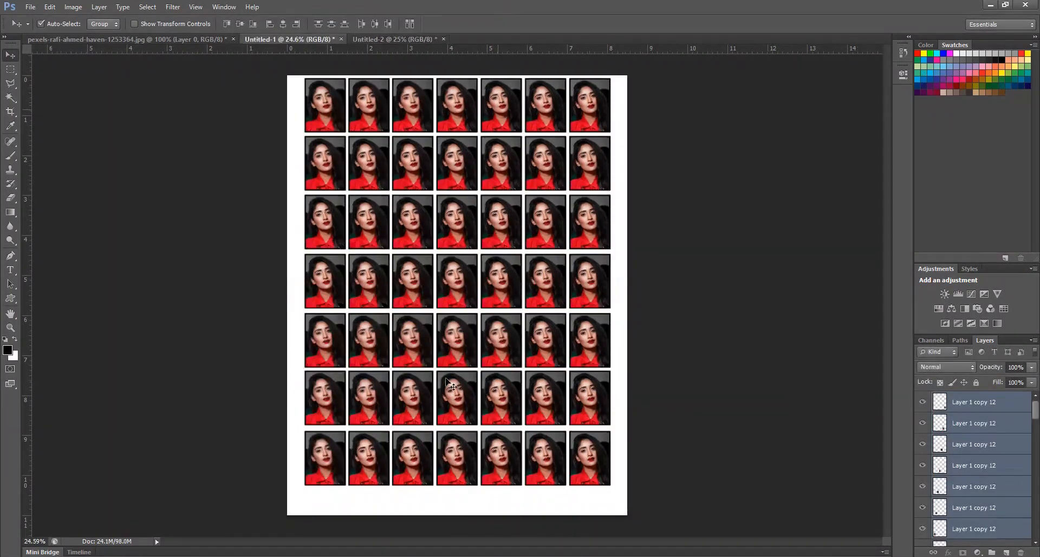
left_click(394, 41)
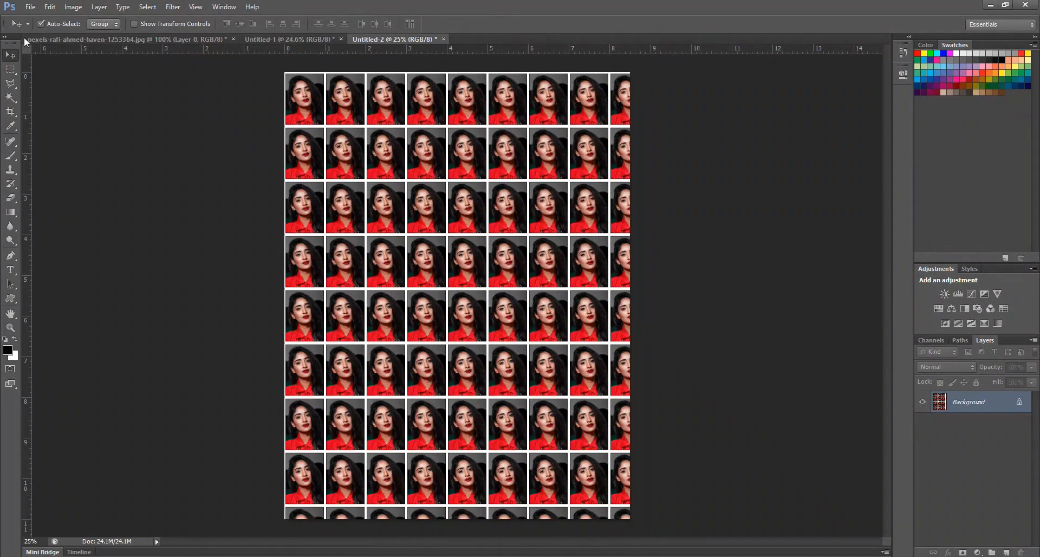
left_click(112, 40)
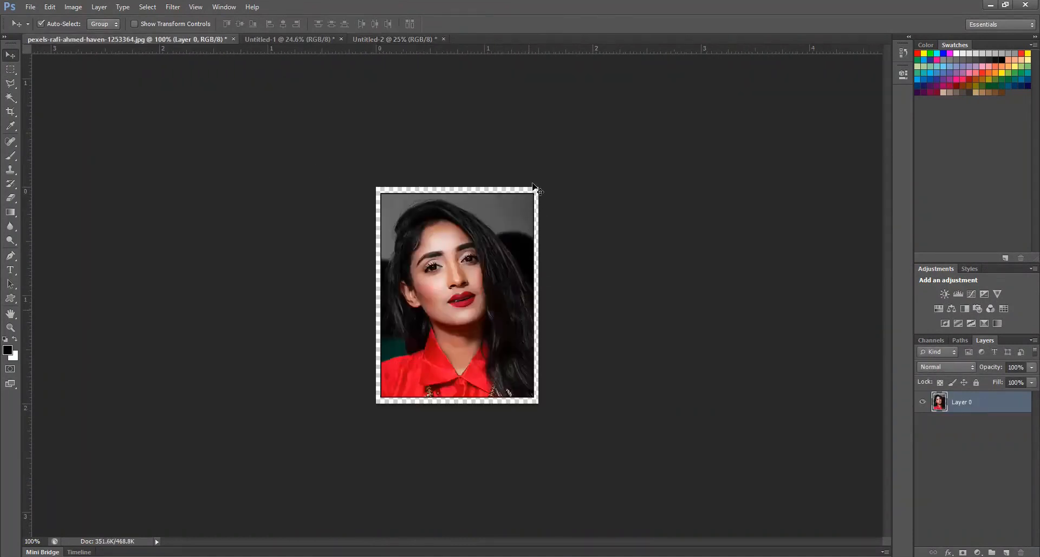
left_click(50, 7)
left_click(93, 335)
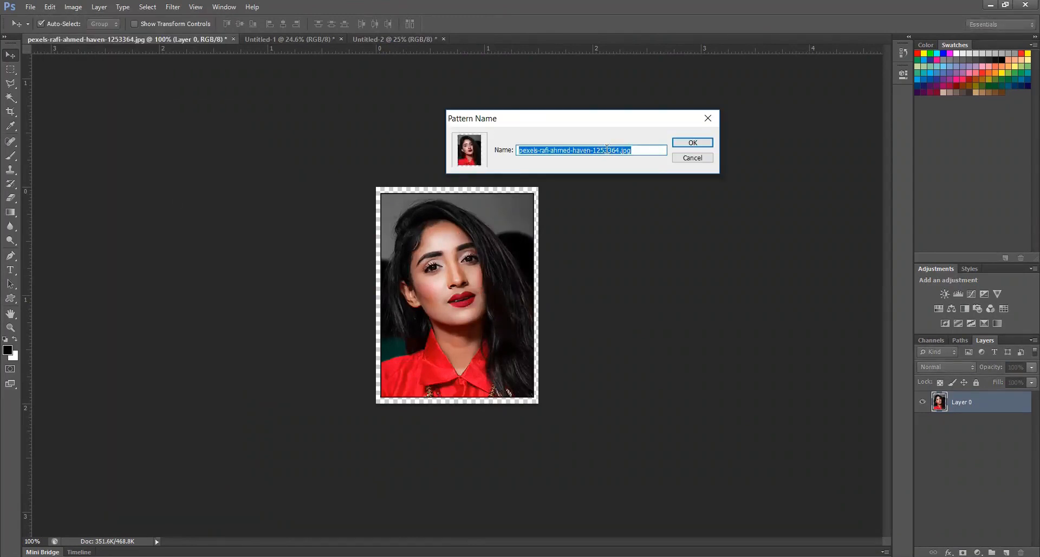
left_click(702, 156)
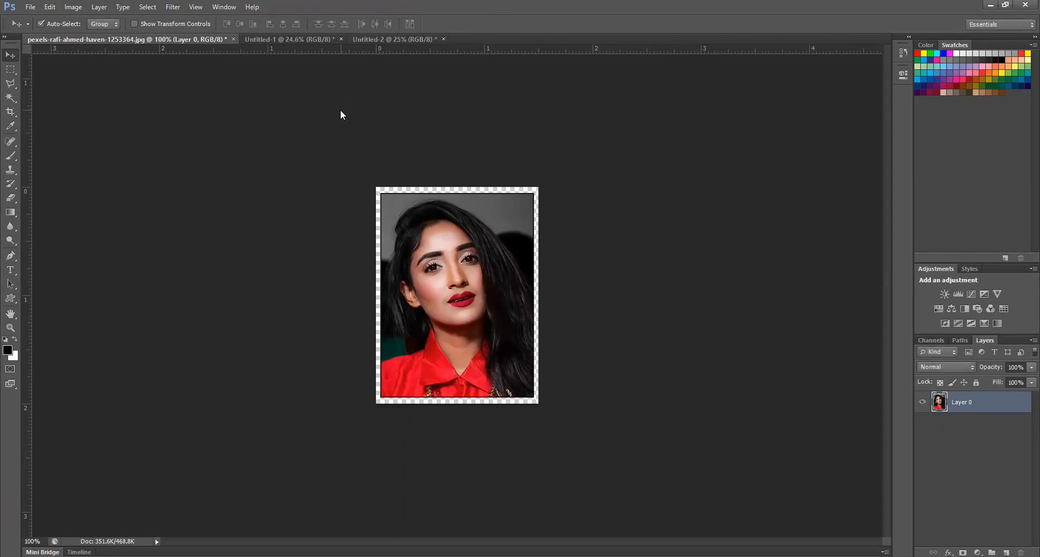
Create another white Letter-size document, 8.5 x 11 inches at 300 pixels/inch, and fill it with the custom portrait pattern at 100% opacity
key("ctrl+n")
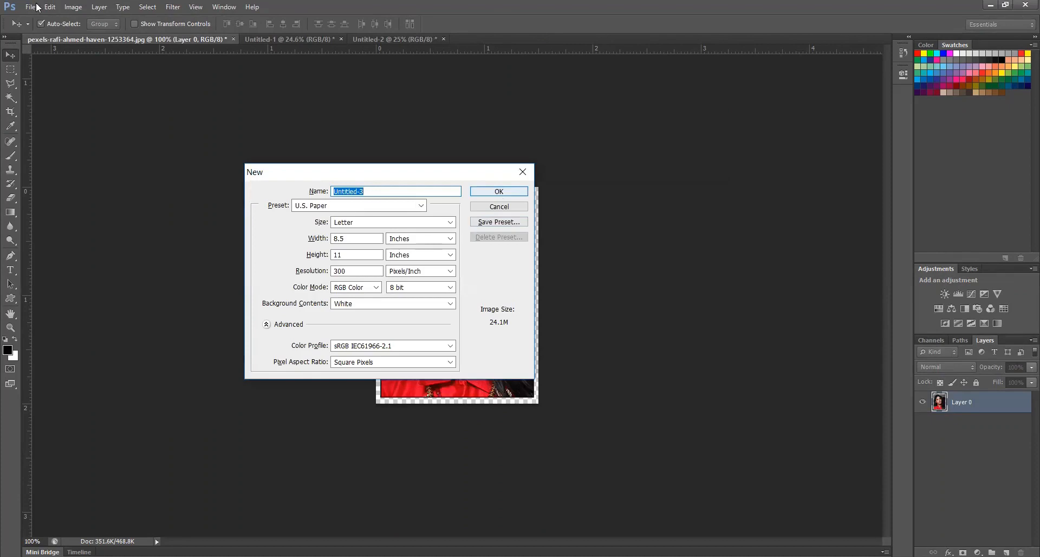
key("Return")
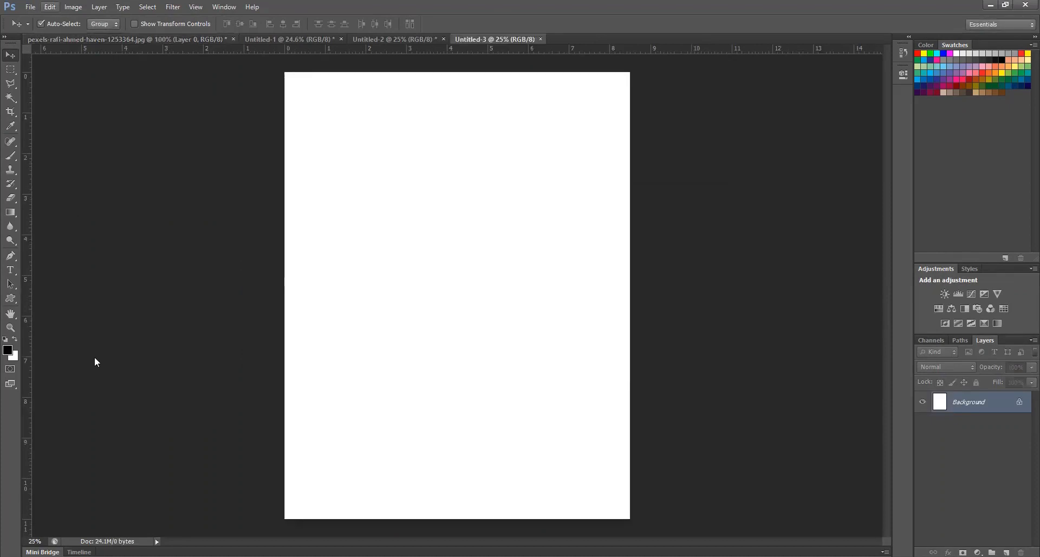
left_click(50, 6)
left_click(100, 207)
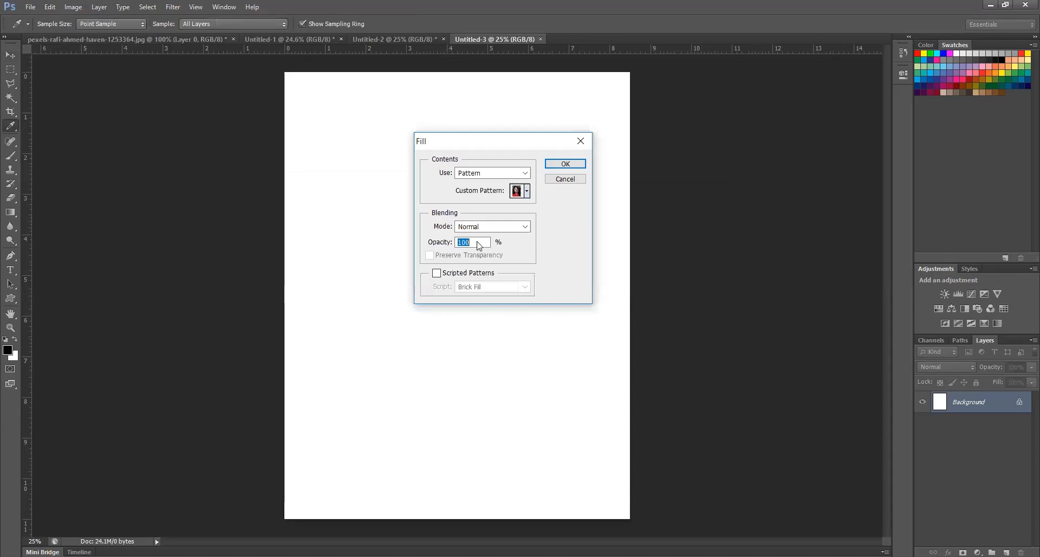
left_click(516, 195)
left_click(526, 192)
left_click(564, 162)
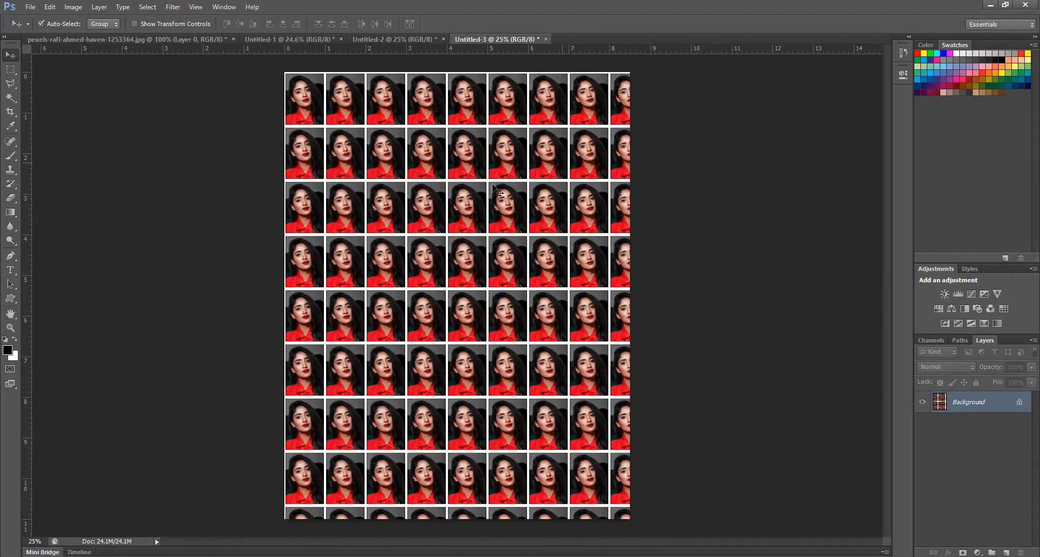
Close both pattern-filled pages, the page of duplicated rows and the portrait document without saving changes
left_click(546, 39)
left_click(522, 216)
left_click(443, 39)
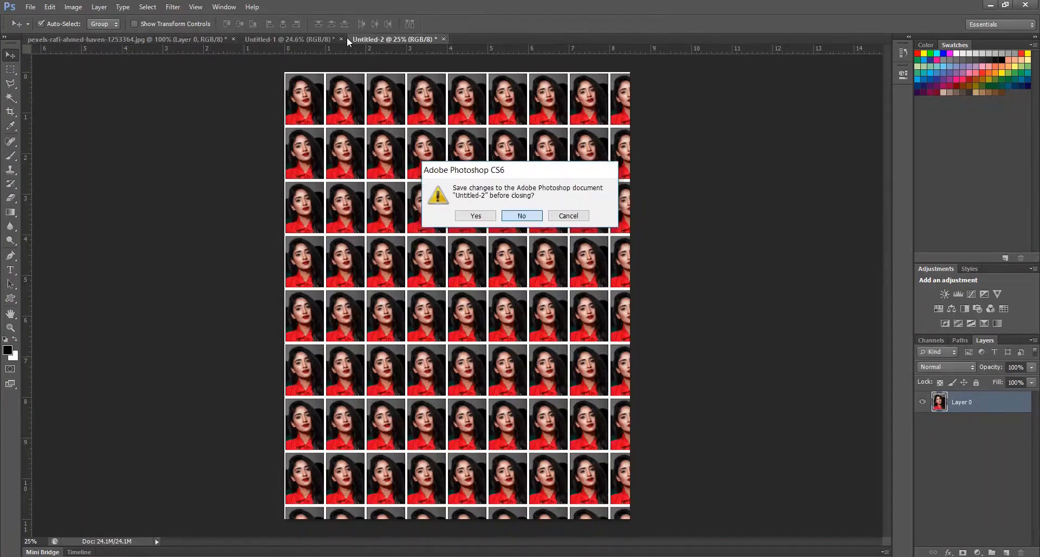
key("Return")
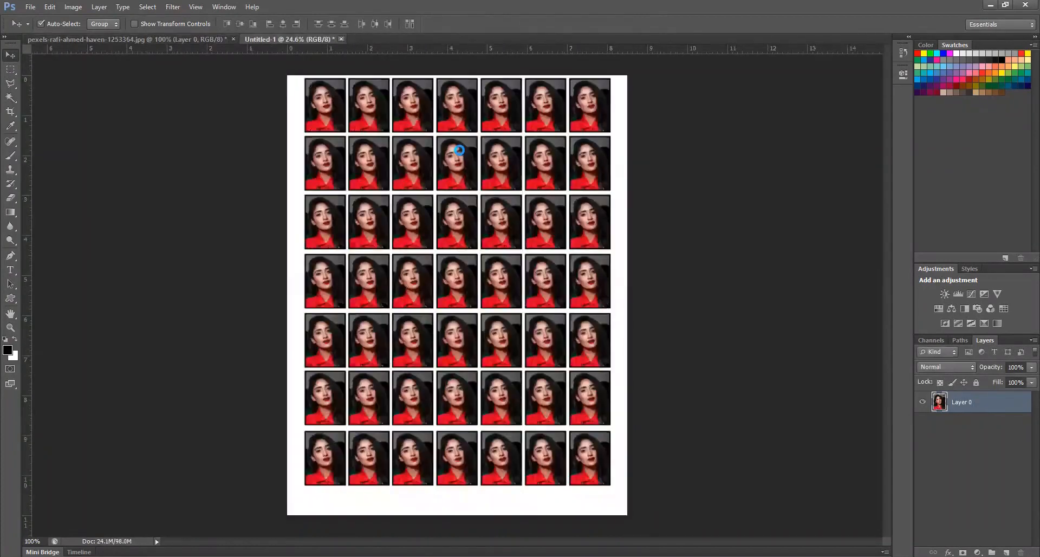
left_click(526, 216)
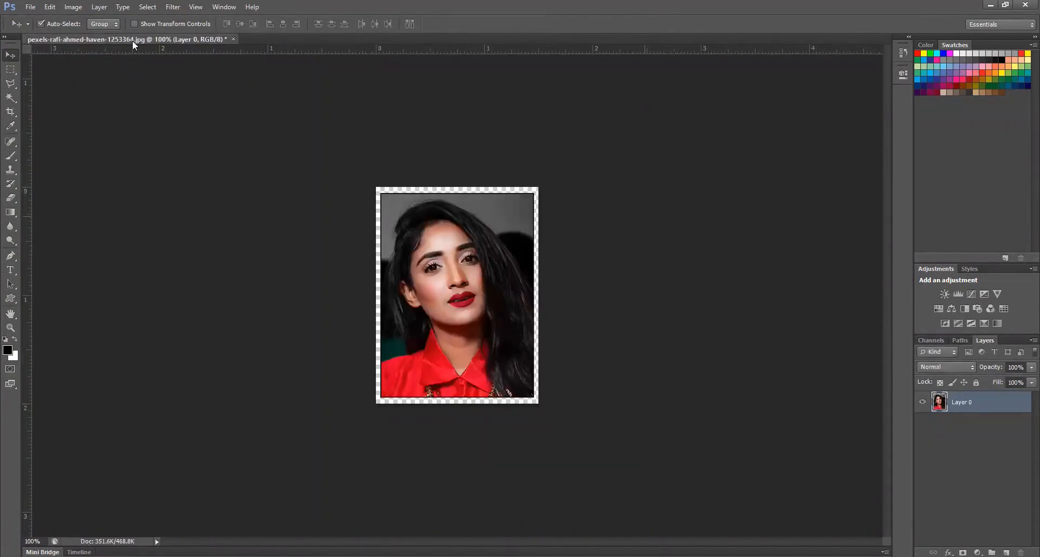
left_click(234, 39)
left_click(521, 216)
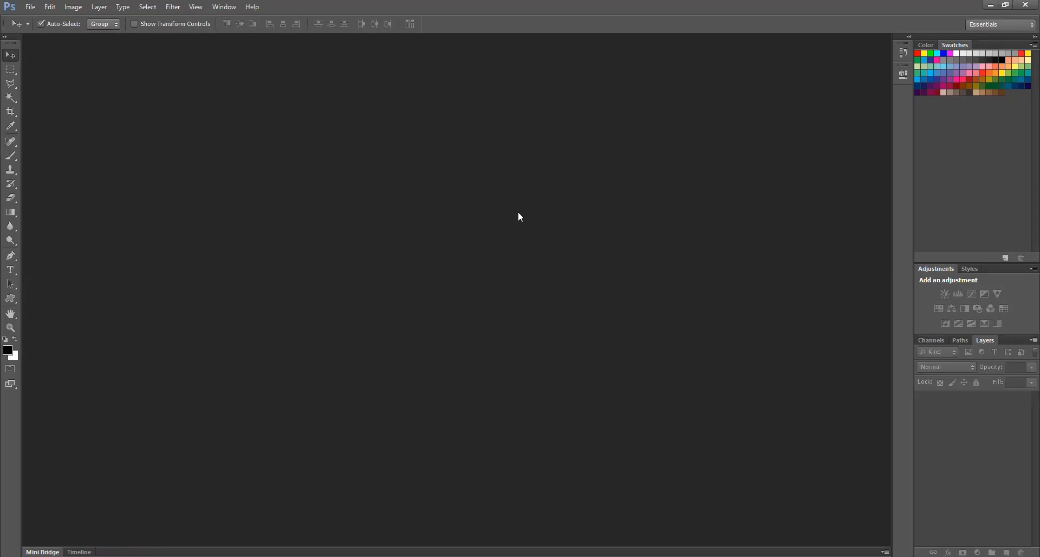
Create a new 8.5 x 11 inch document at 300 pixels/inch in RGB Color with transparent background contents
key("ctrl+n")
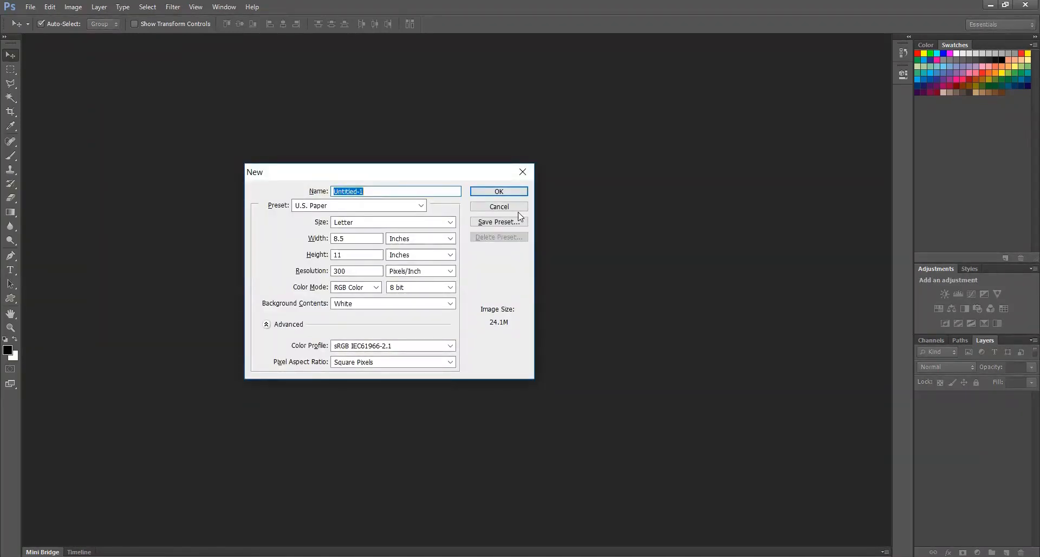
left_click(378, 303)
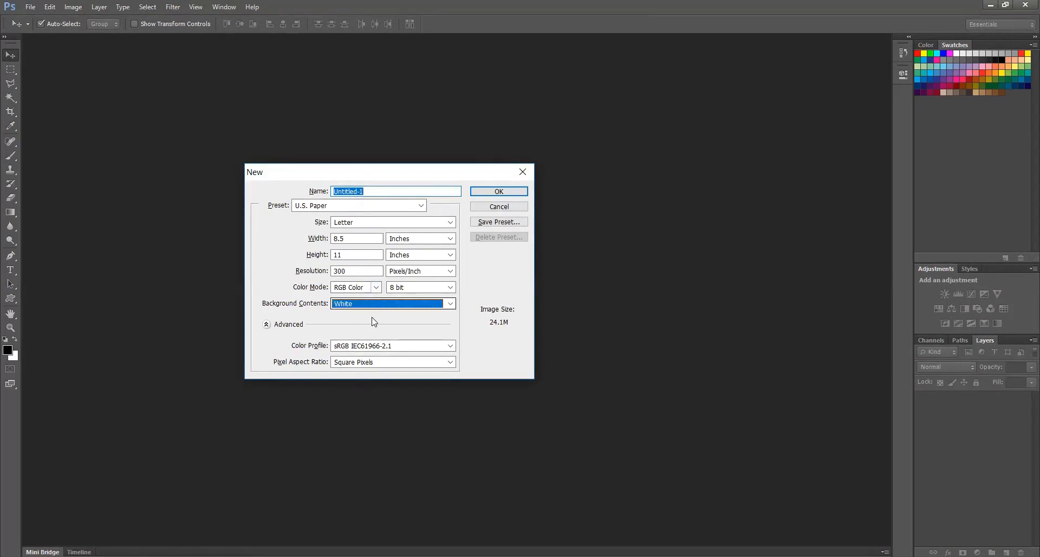
left_click(361, 338)
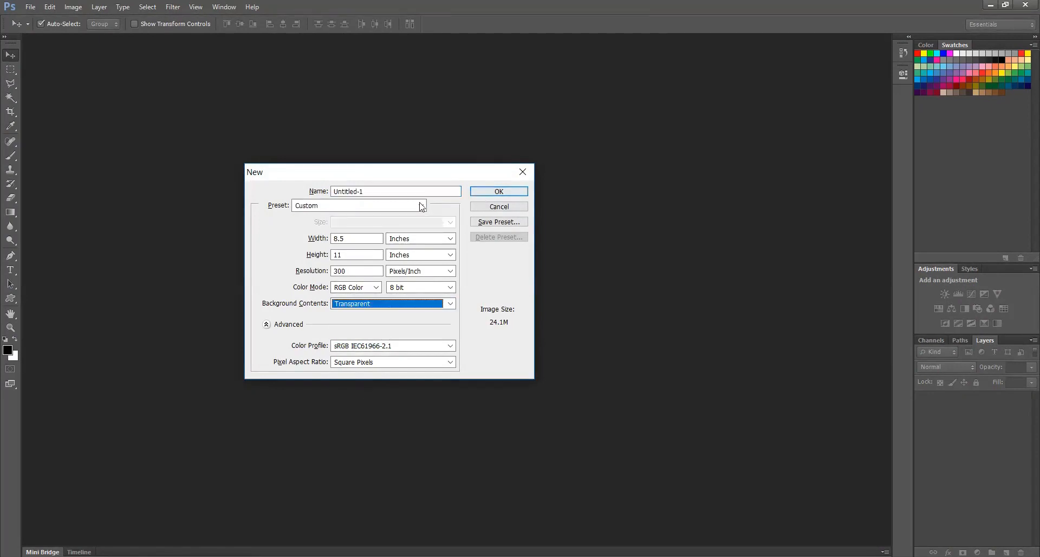
key("Return")
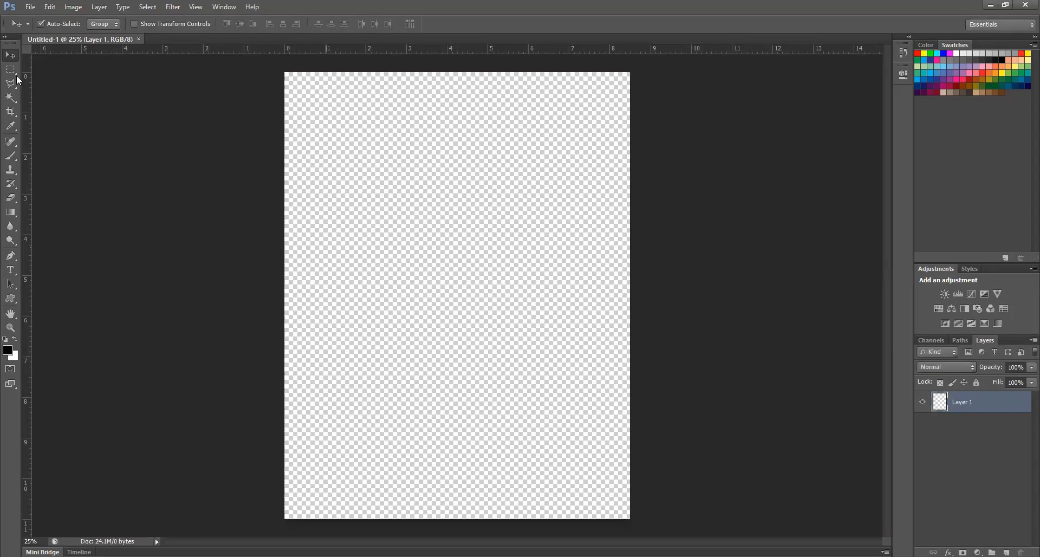
Draw a nearly circular elliptical selection about 4.9 inches wide near the page's center and fill it with black
right_click(9, 79)
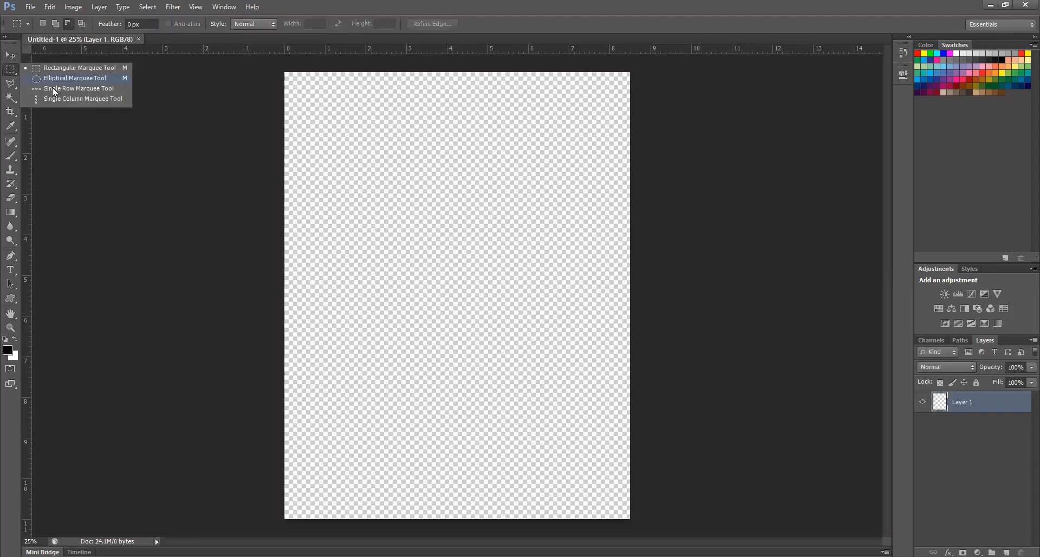
left_click(52, 85)
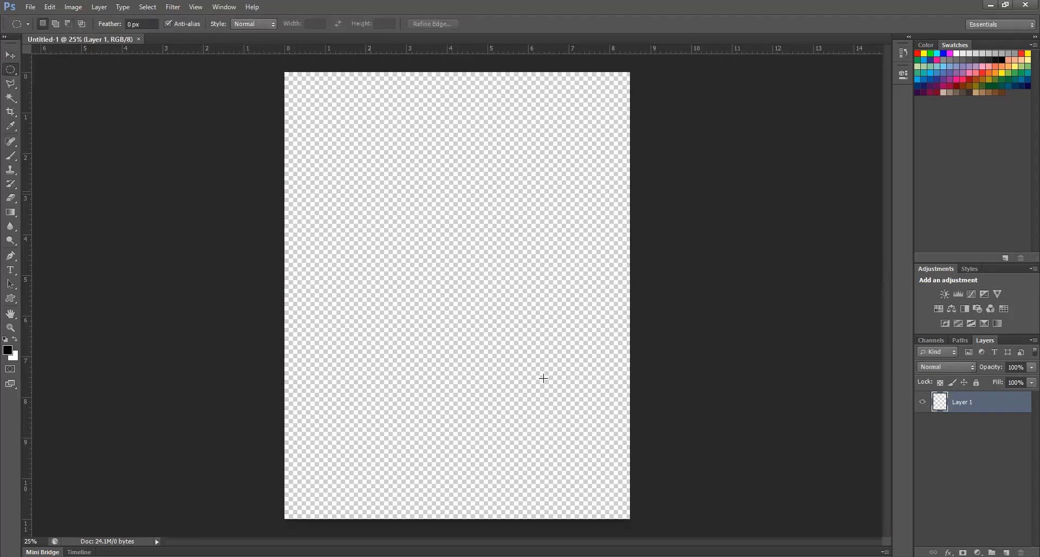
left_click_drag(569, 386, 370, 191)
mouse_move(434, 276)
left_mouse_down()
mouse_move(460, 293)
mouse_move(450, 277)
left_mouse_up()
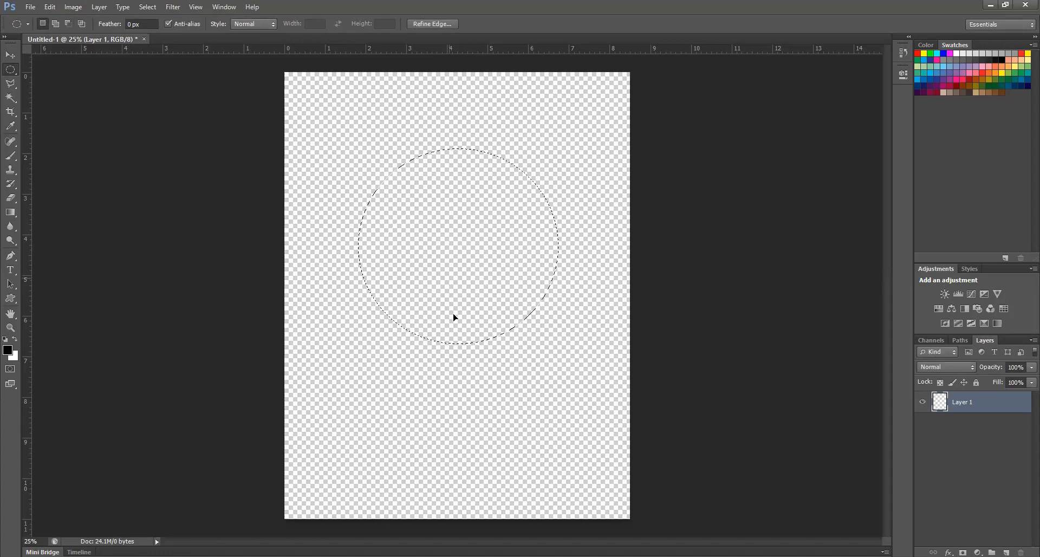
key("ctrl+z")
key("alt+BackSpace")
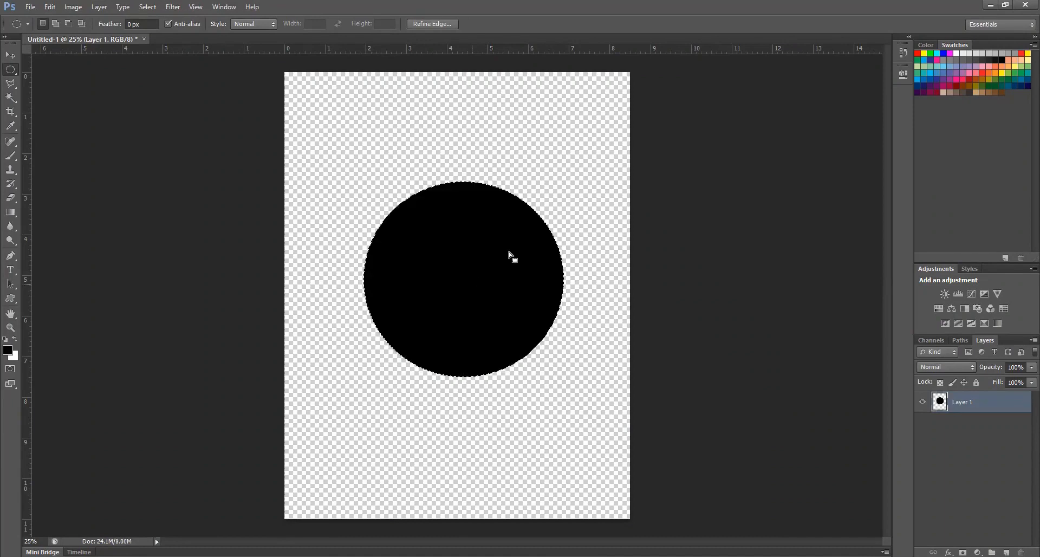
Transform the circular selection alone, scaling it to about 75% around its center inside the black circle
right_click(480, 245)
key("Return")
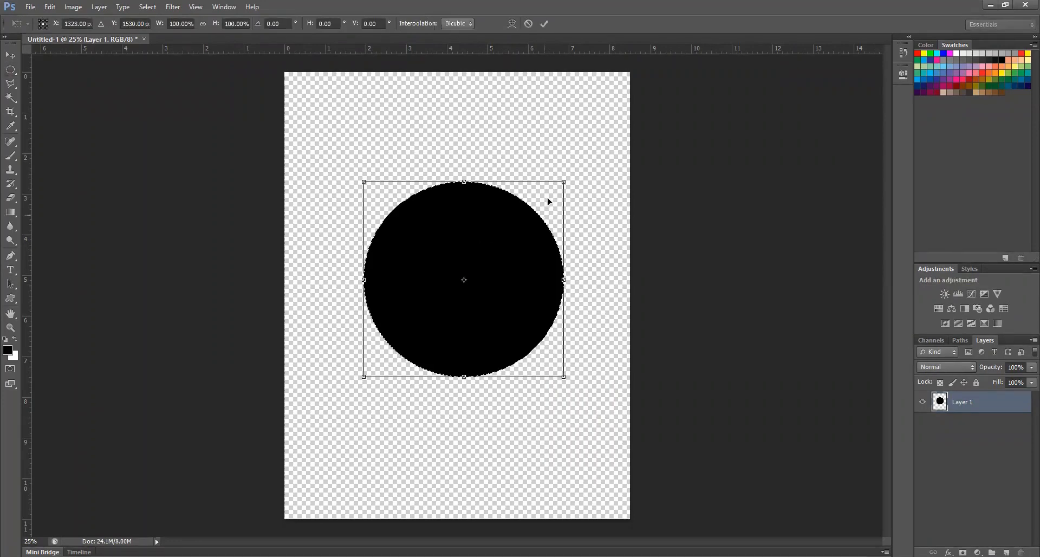
left_click_drag(562, 181, 536, 202)
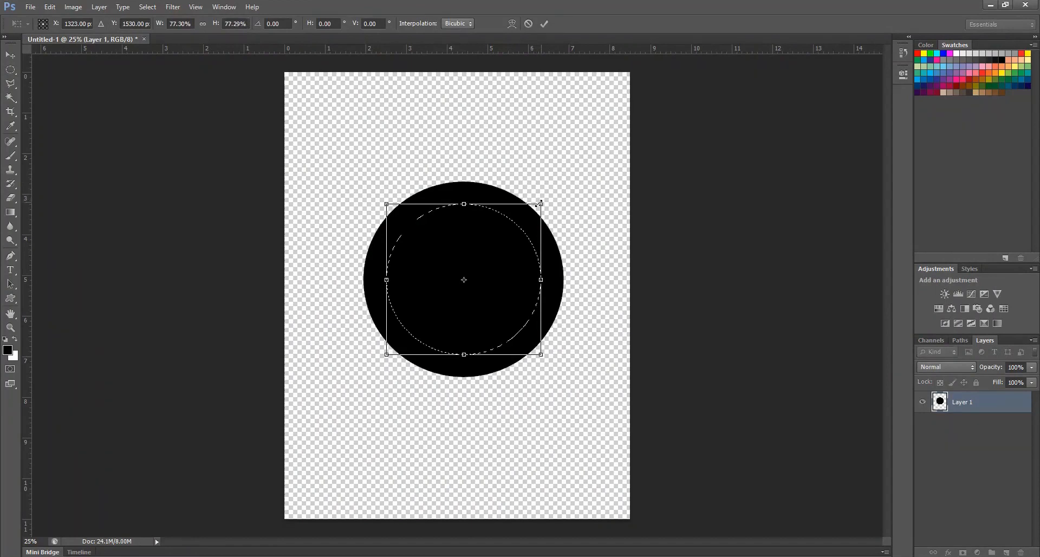
left_click_drag(540, 203, 538, 203)
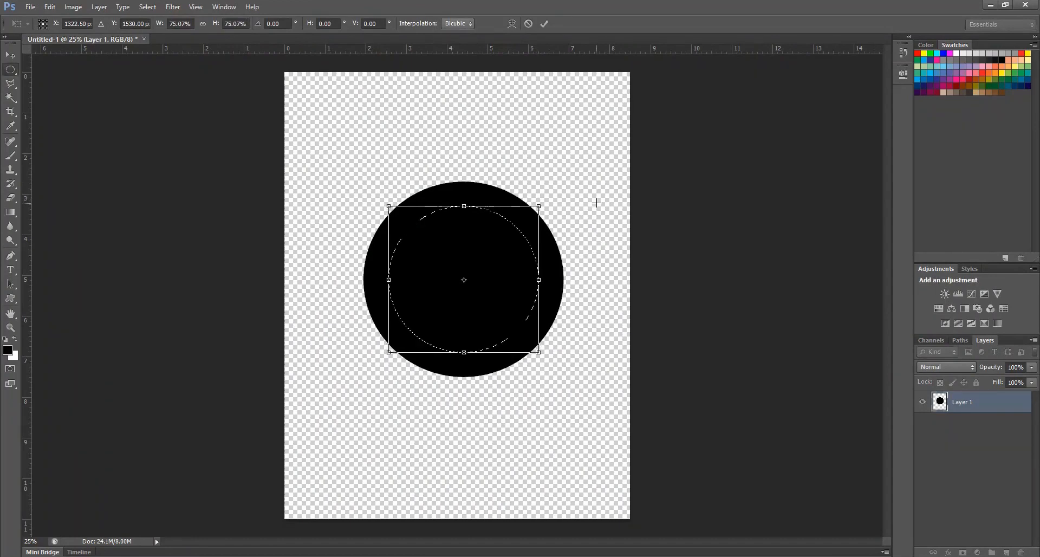
key("Return")
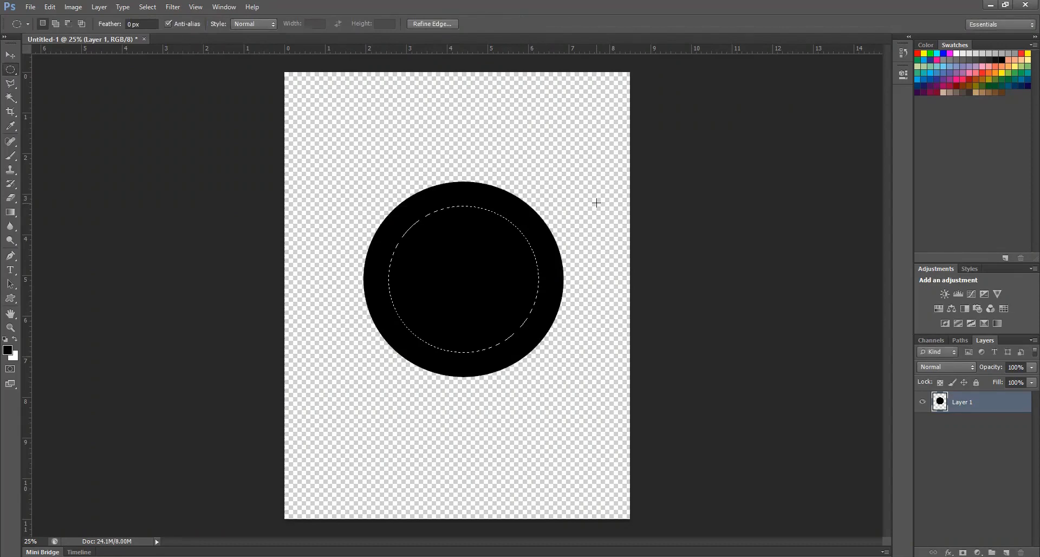
Delete the black circle's selected center, deselect, and select a thin vertical strip through the ring's middle with the Rectangular Marquee tool
key("Delete")
key("ctrl+d")
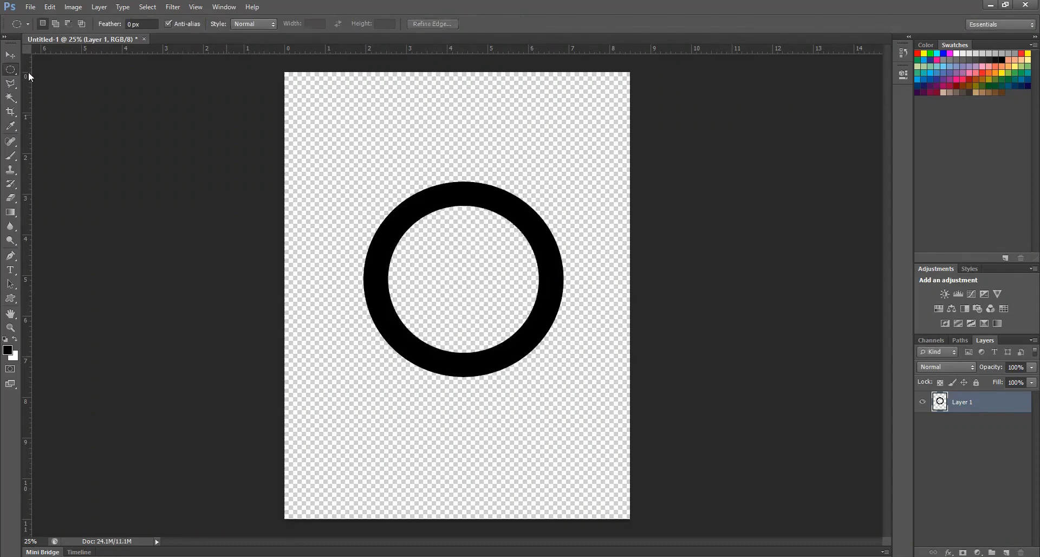
right_click(11, 71)
left_click(49, 69)
left_click_drag(464, 154, 465, 407)
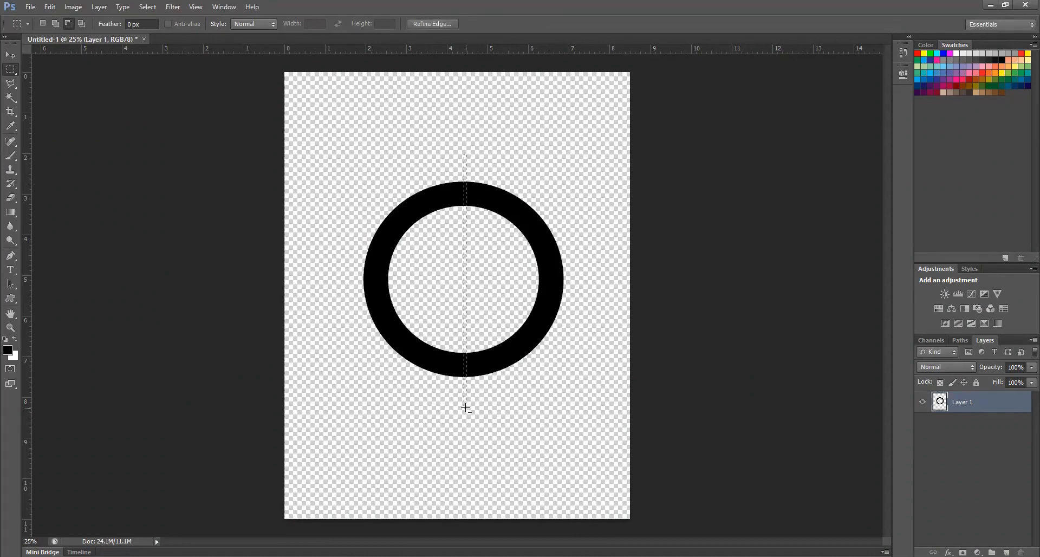
Undo the strip selection, the deselection and the deletion of the circle's center
key("ctrl+alt+z")
key("ctrl+alt+z")
key("ctrl+alt+z")
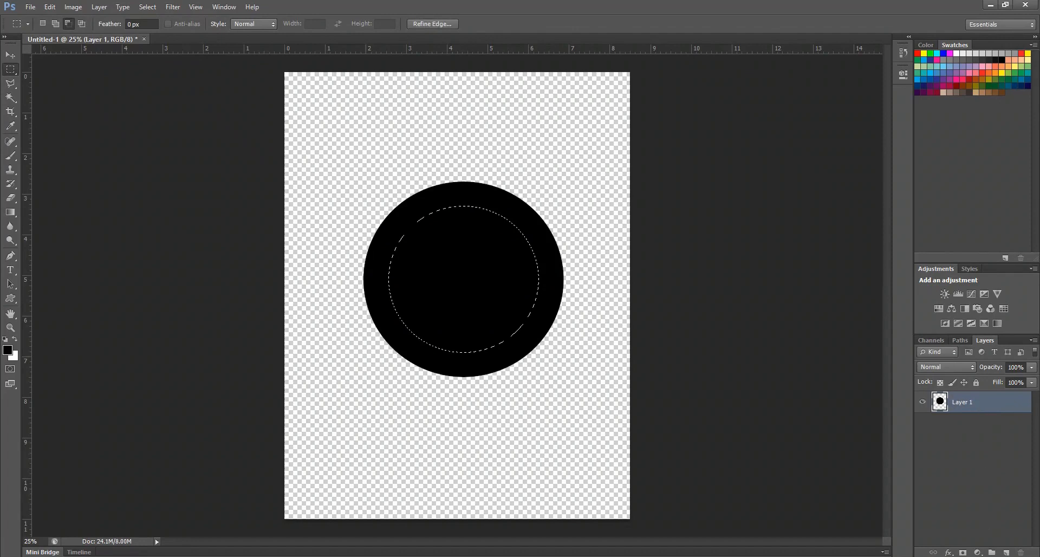
Add a new empty layer above the circle, and delete the selected center of the black circle on Layer 1
left_click(1006, 552)
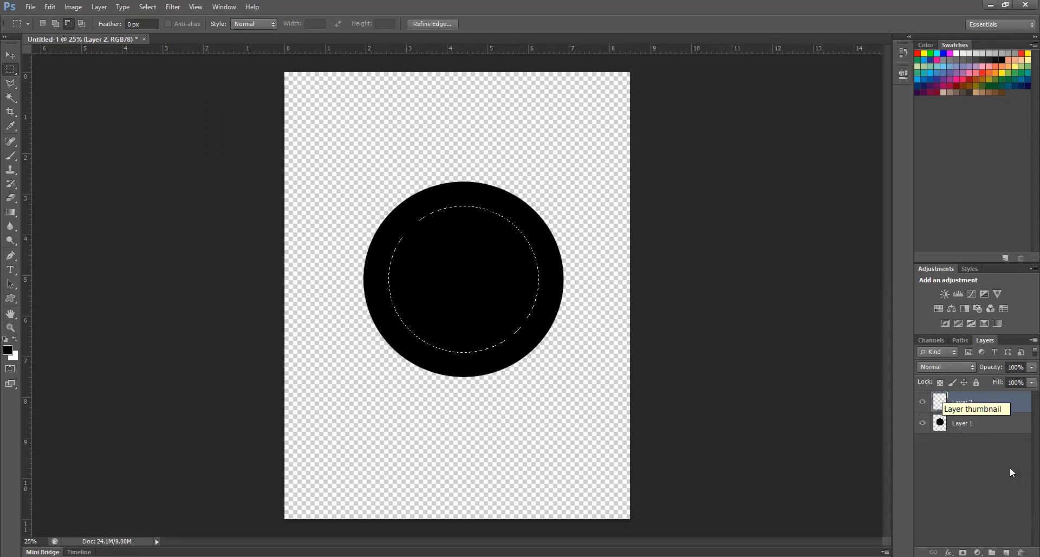
key("alt+bracketleft")
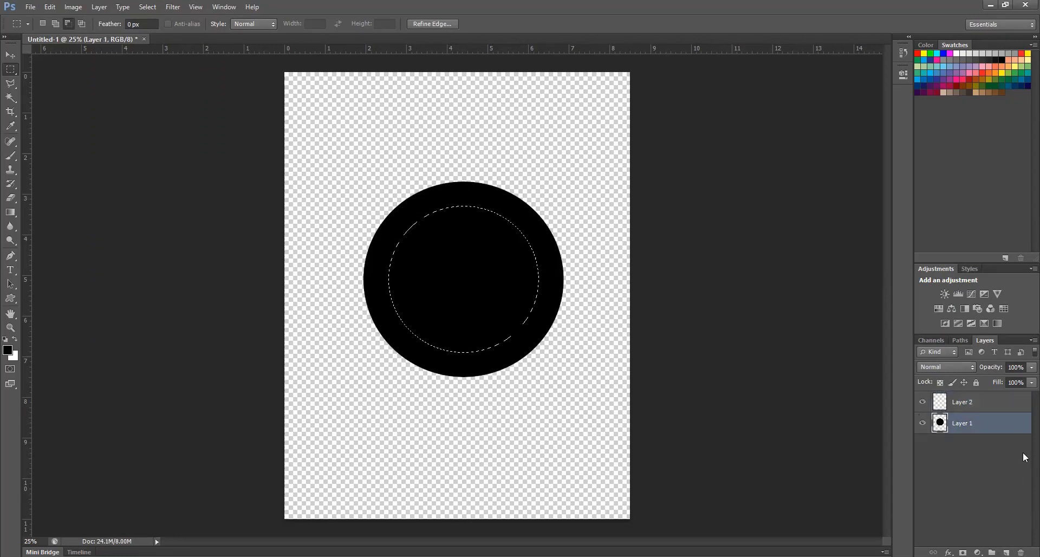
key("Delete")
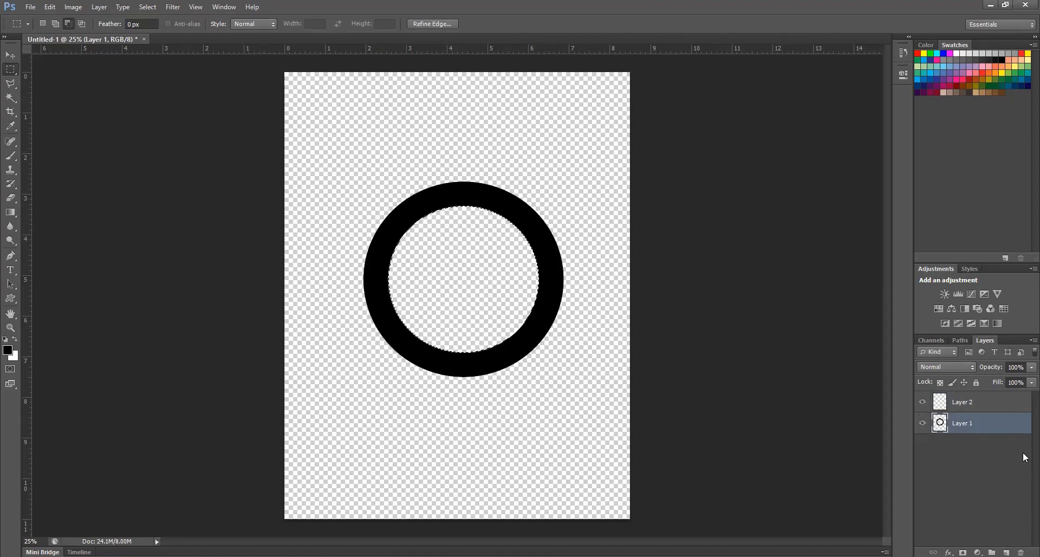